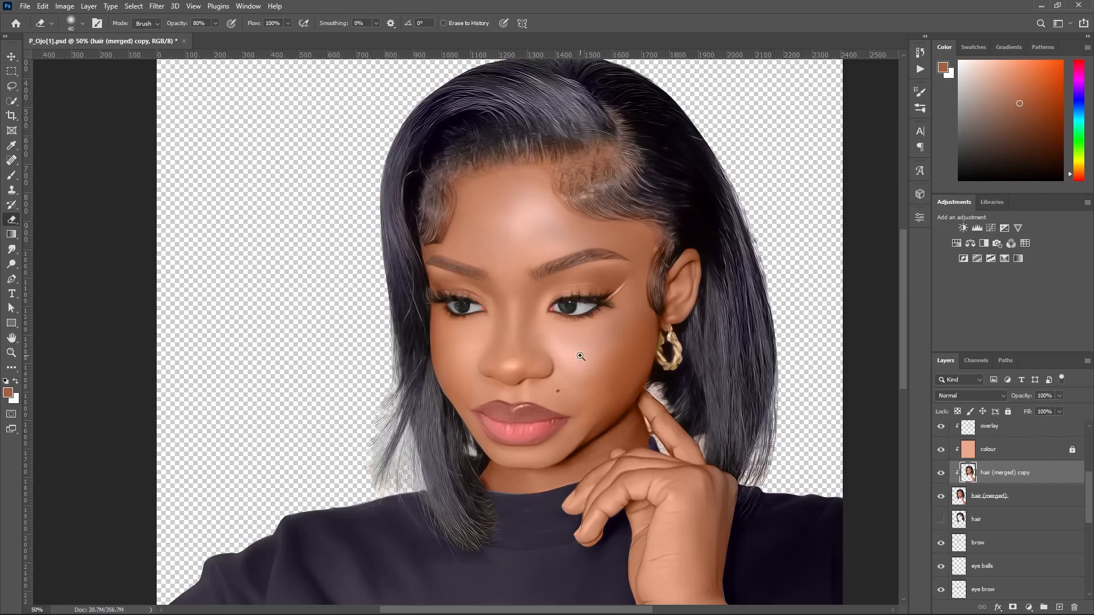
# Compare the portrait with and without the hair (merged) base layer by toggling its visibility.
pyautogui.click(581, 356)
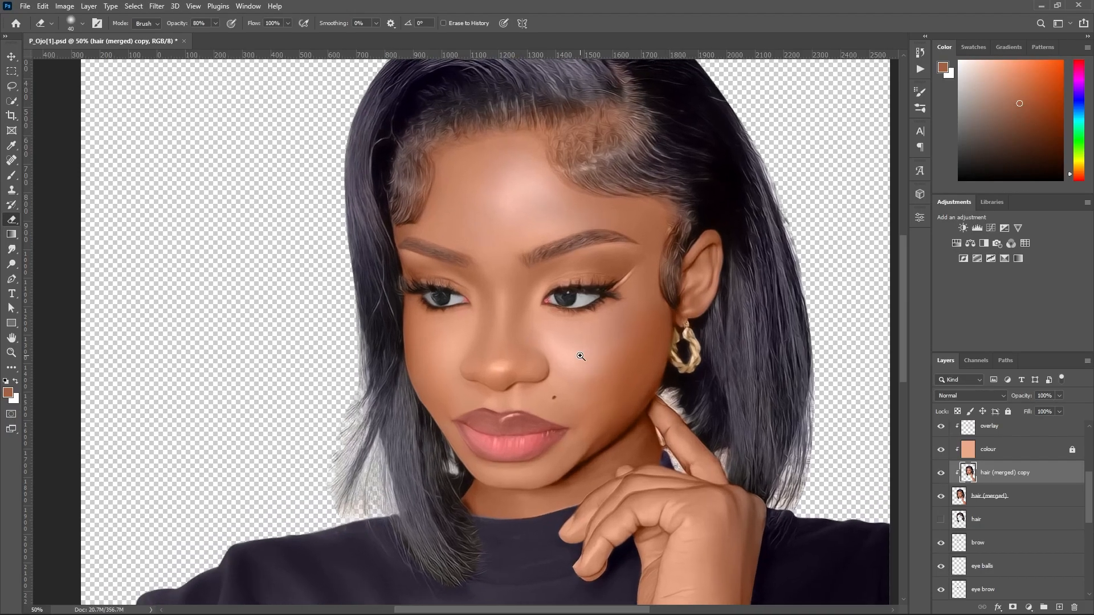
pyautogui.keyDown('alt'); pyautogui.click(573, 358); pyautogui.keyUp('alt')
pyautogui.keyDown('alt'); pyautogui.click(573, 358); pyautogui.keyUp('alt')
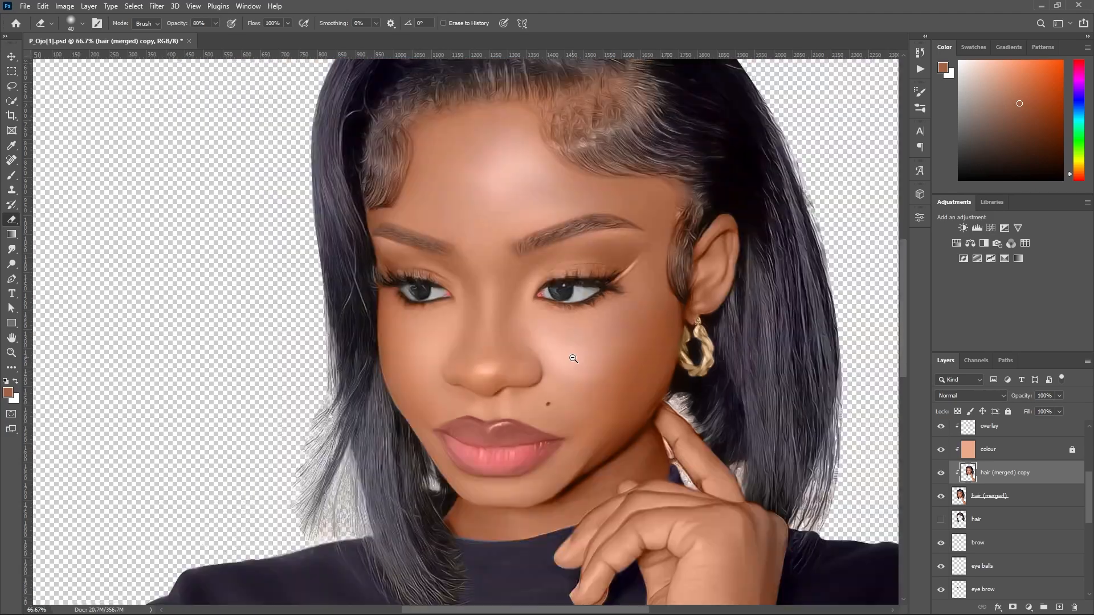
pyautogui.keyDown('alt'); pyautogui.click(573, 358); pyautogui.keyUp('alt')
pyautogui.moveTo(1091, 499); pyautogui.dragTo(1091, 495)
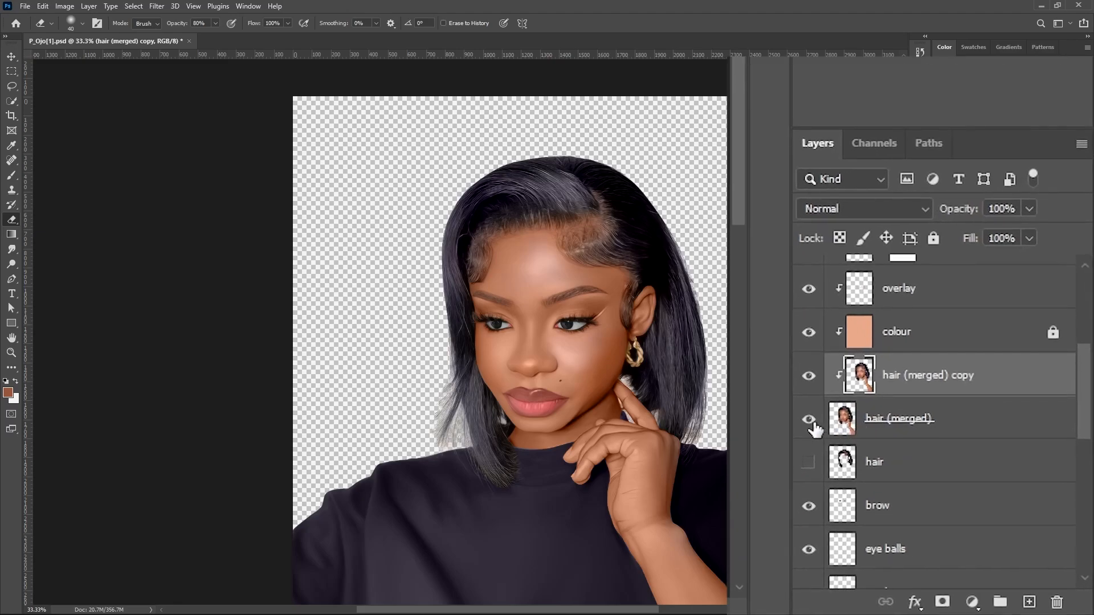
pyautogui.click(941, 508)
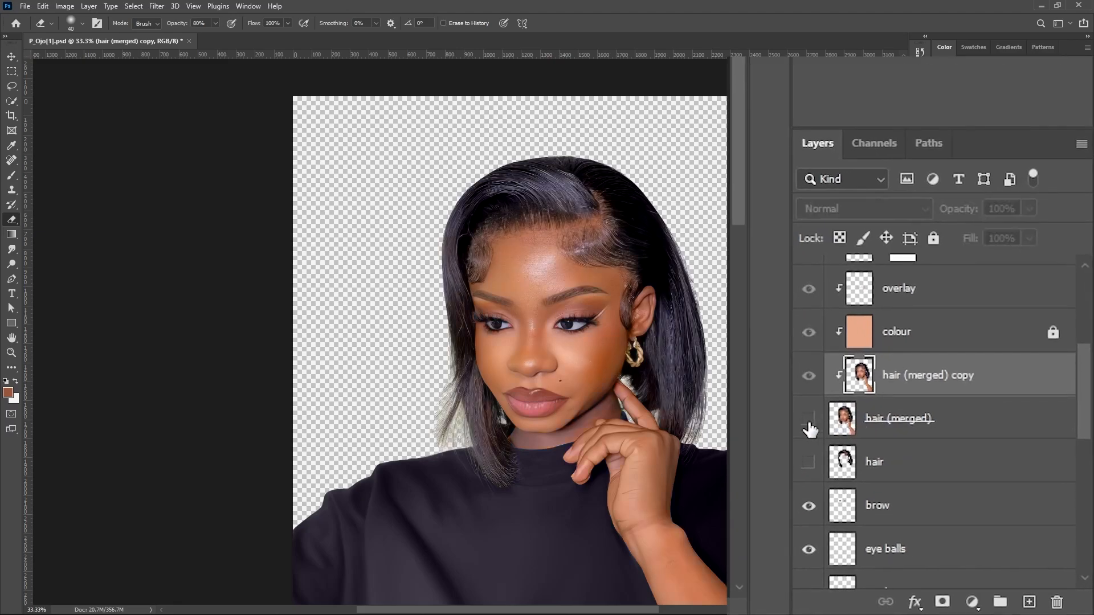
pyautogui.click(809, 422)
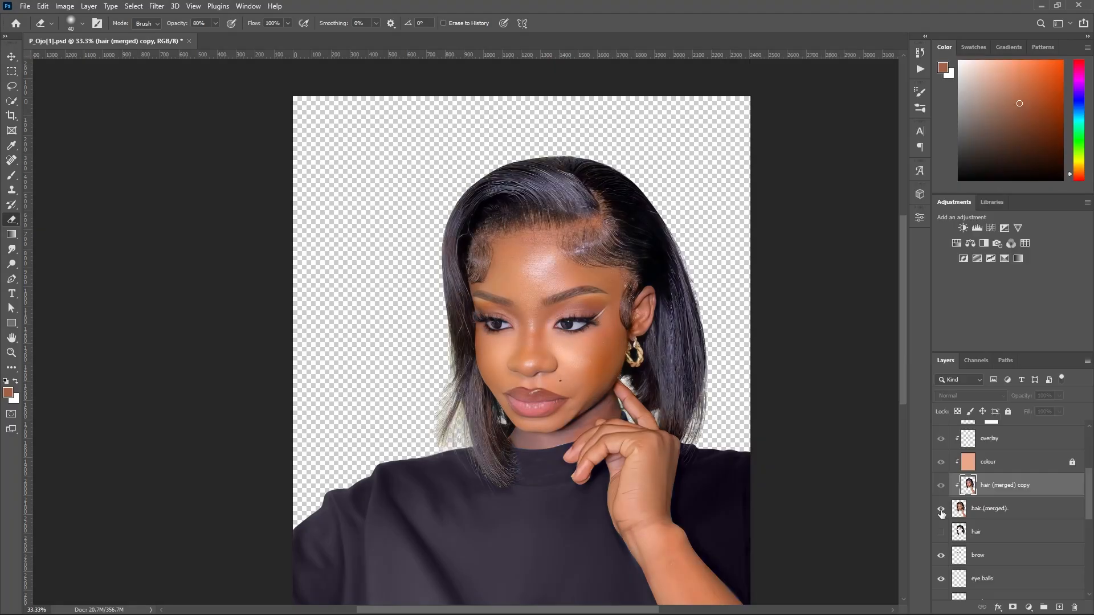
pyautogui.click(941, 511)
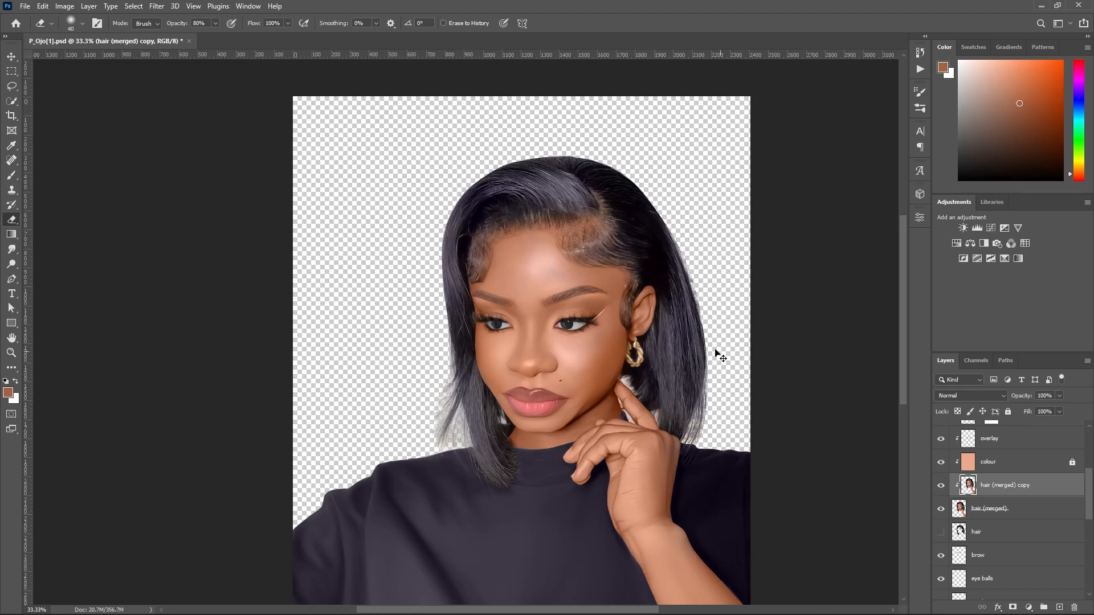
# Duplicate the hair (merged) copy layer and clip the duplicate to the layers below.
pyautogui.click(621, 296)
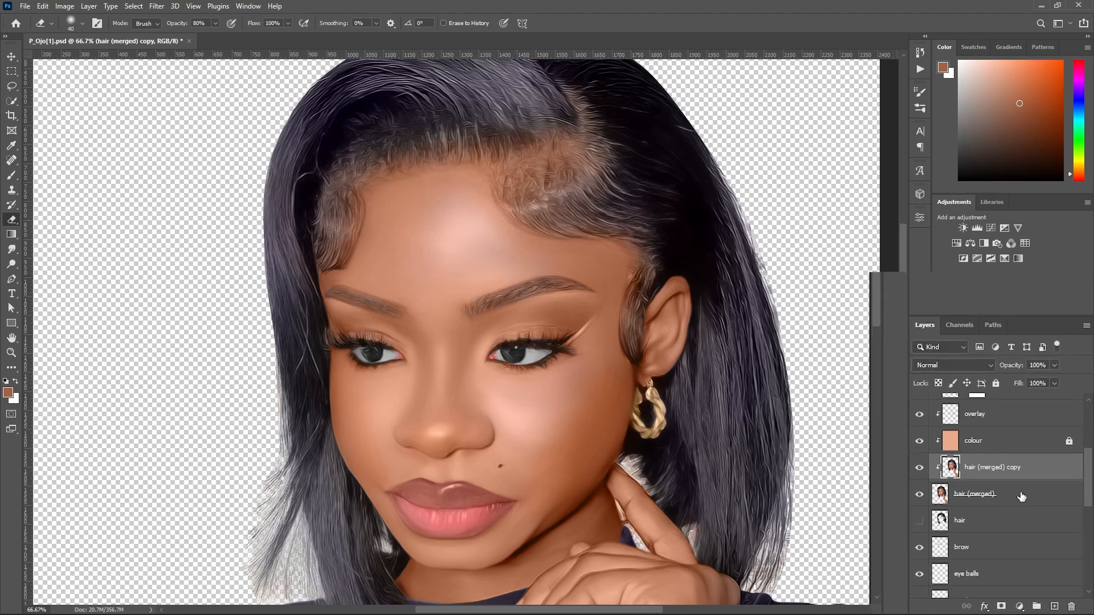
pyautogui.hotkey('ctrl', 'j')
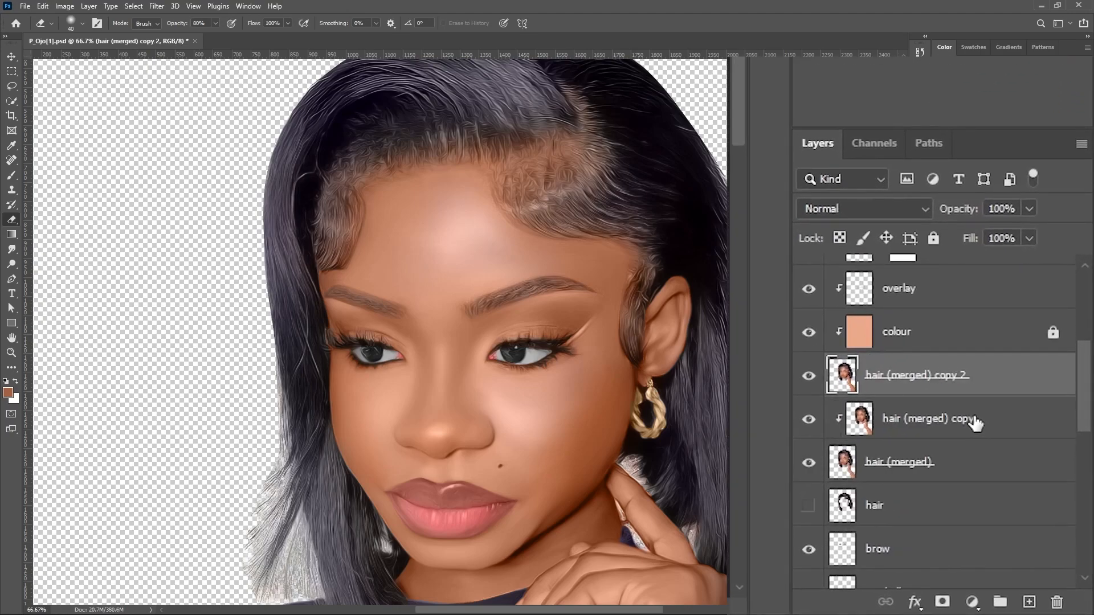
pyautogui.keyDown('alt'); pyautogui.click(945, 393); pyautogui.keyUp('alt')
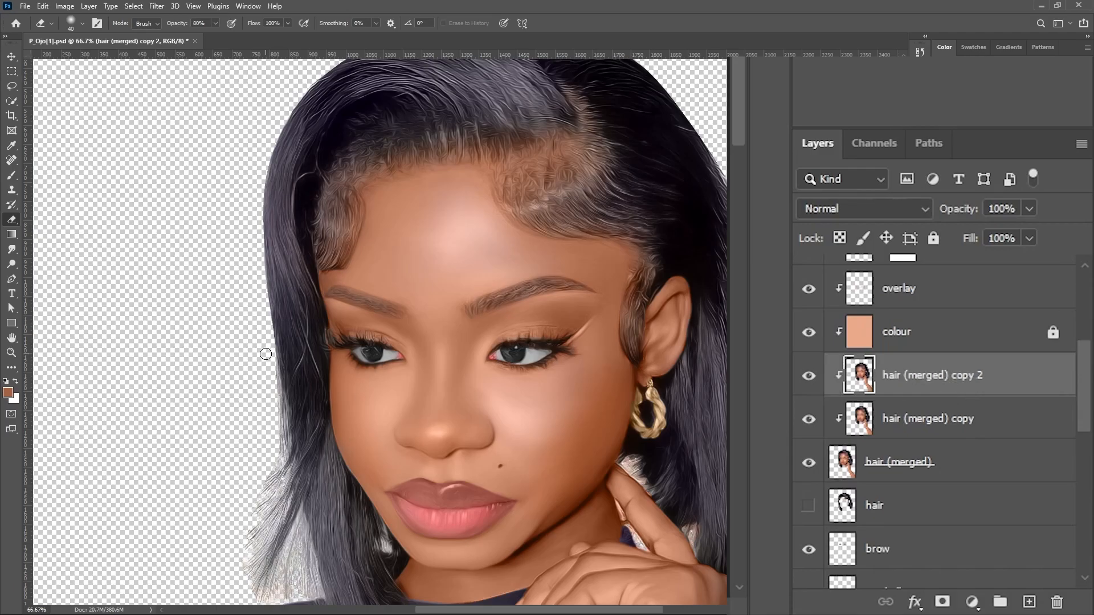
# Choose the Burn tool and set its range to Shadows.
pyautogui.scroll(1, 480, 354)
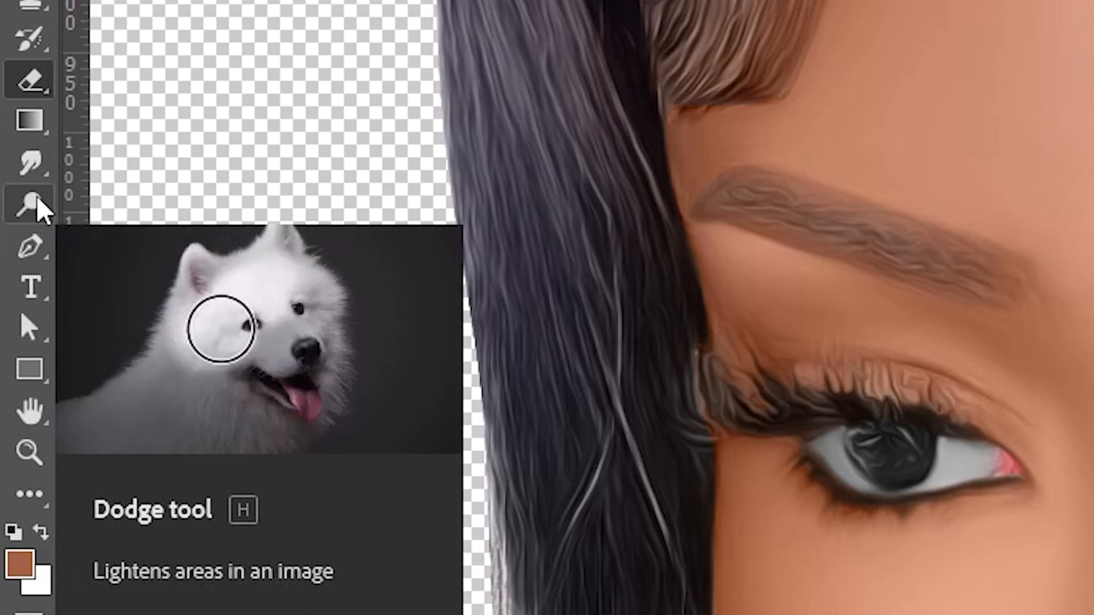
pyautogui.click(34, 206)
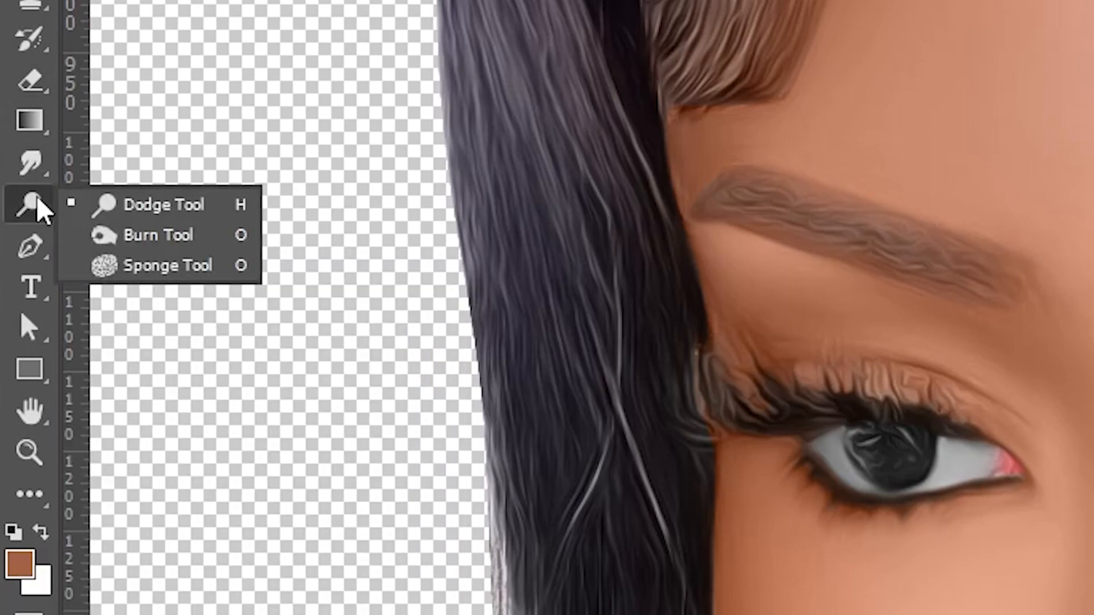
pyautogui.click(180, 240)
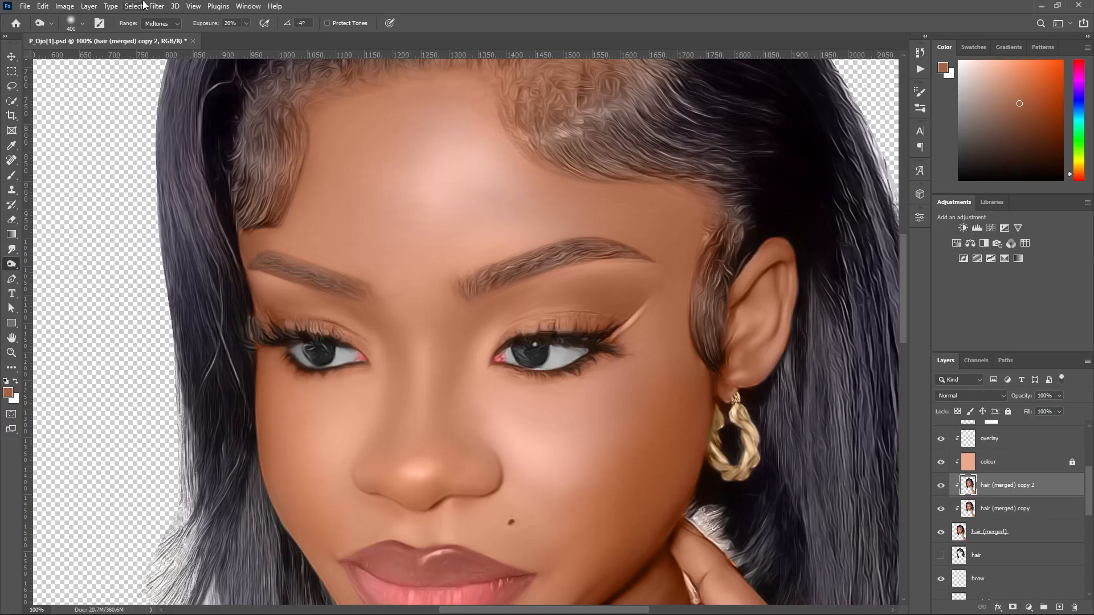
pyautogui.click(155, 22)
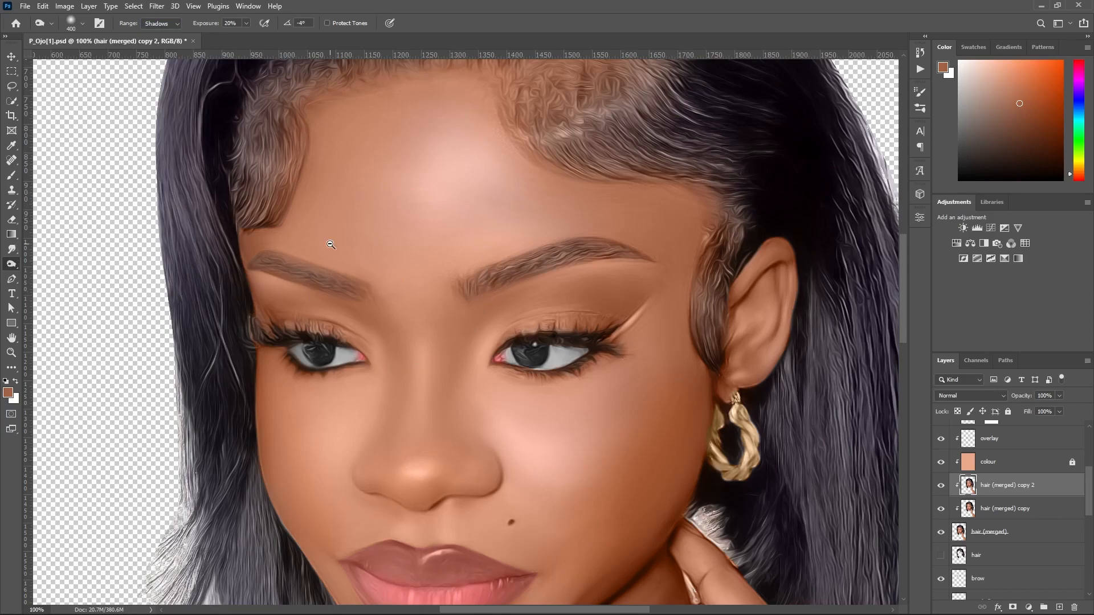
pyautogui.keyDown('alt'); pyautogui.click(331, 245); pyautogui.keyUp('alt')
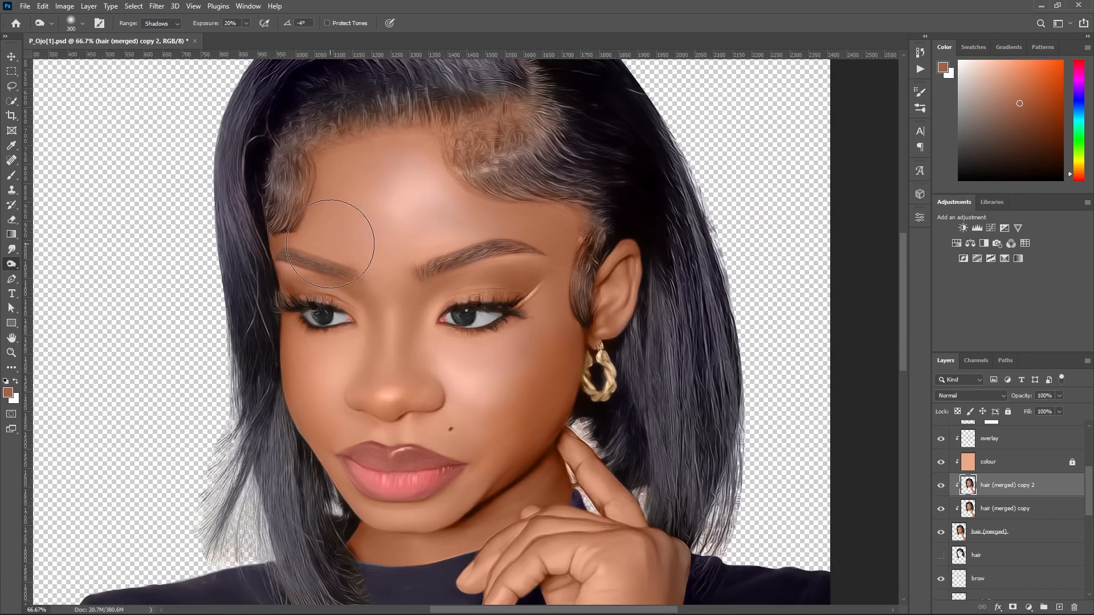
# Burn the shaded side of the face from the temple toward the neck, then the inner ear with a smaller brush.
pyautogui.moveTo(595, 221)
pyautogui.mouseDown()
pyautogui.moveTo(488, 453)
pyautogui.moveTo(592, 316)
pyautogui.moveTo(557, 315)
pyautogui.moveTo(561, 254)
pyautogui.moveTo(512, 462)
pyautogui.moveTo(422, 571)
pyautogui.mouseUp()
pyautogui.press('[')
pyautogui.press('[')
pyautogui.press('[')
pyautogui.press('[')
pyautogui.press('[')
pyautogui.press('[')
pyautogui.press('[')
pyautogui.moveTo(628, 262); pyautogui.dragTo(596, 287)
pyautogui.press('[')
pyautogui.press('[')
pyautogui.press('[')
pyautogui.press('[')
pyautogui.press('[')
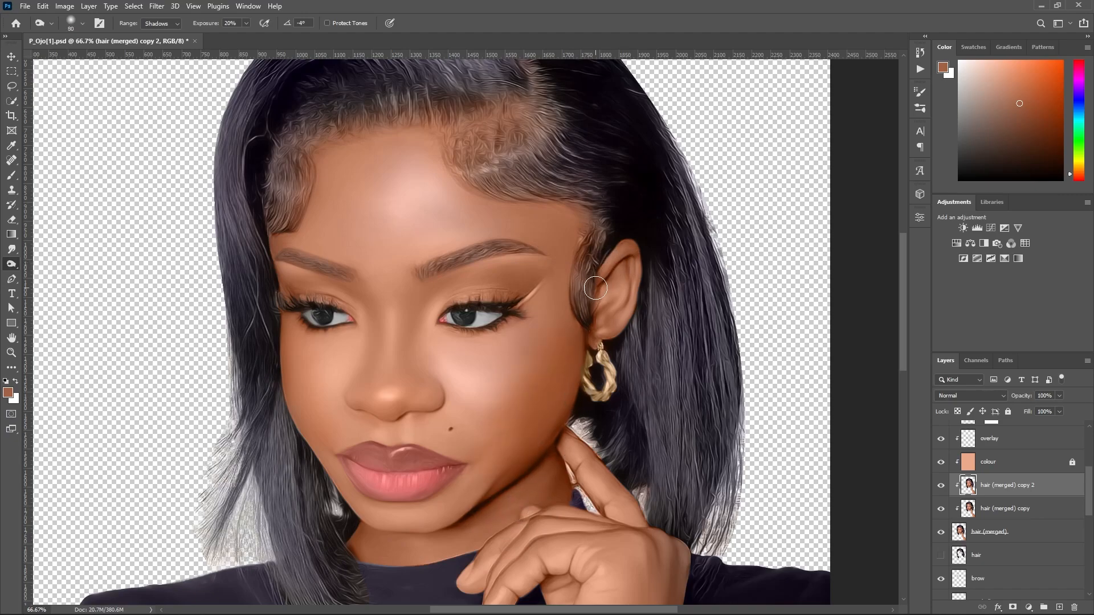
# Undo the last burn stroke and set the Burn tool's brush angle to 0° and its range to Midtones.
pyautogui.hotkey('ctrl', 'z')
pyautogui.write('0')
pyautogui.press('Return')
# Enlarge the burn brush to 300 for the arm and make hair (merged) copy 2 the active layer.
pyautogui.moveTo(903, 316); pyautogui.dragTo(911, 398)
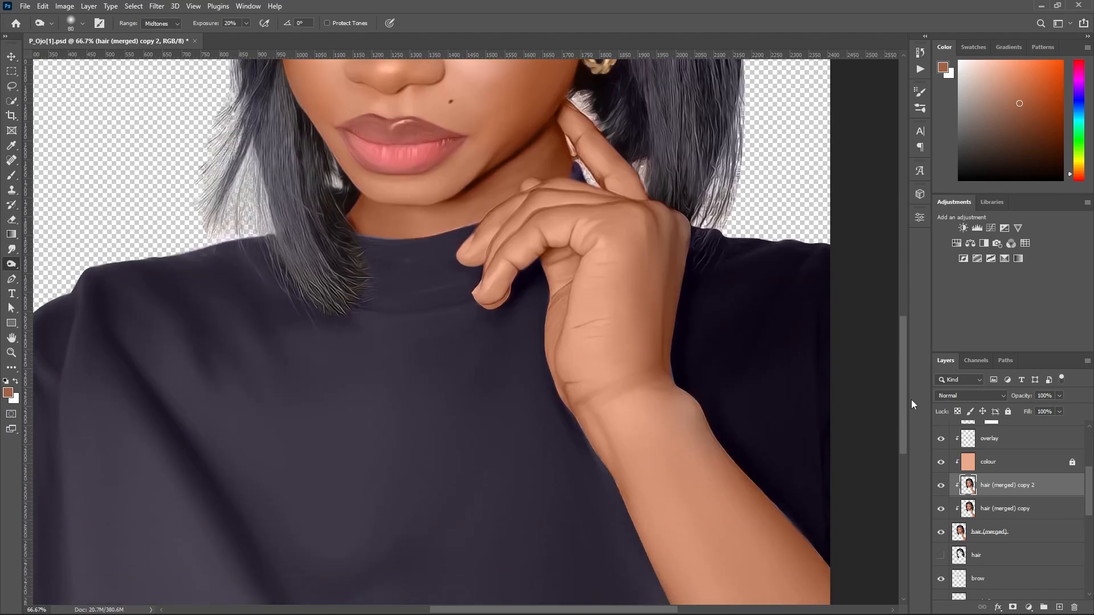
pyautogui.keyDown('ctrl'); pyautogui.click(718, 350); pyautogui.keyUp('ctrl')
pyautogui.press(']')
pyautogui.press(']')
pyautogui.press(']')
pyautogui.press(']')
pyautogui.press(']')
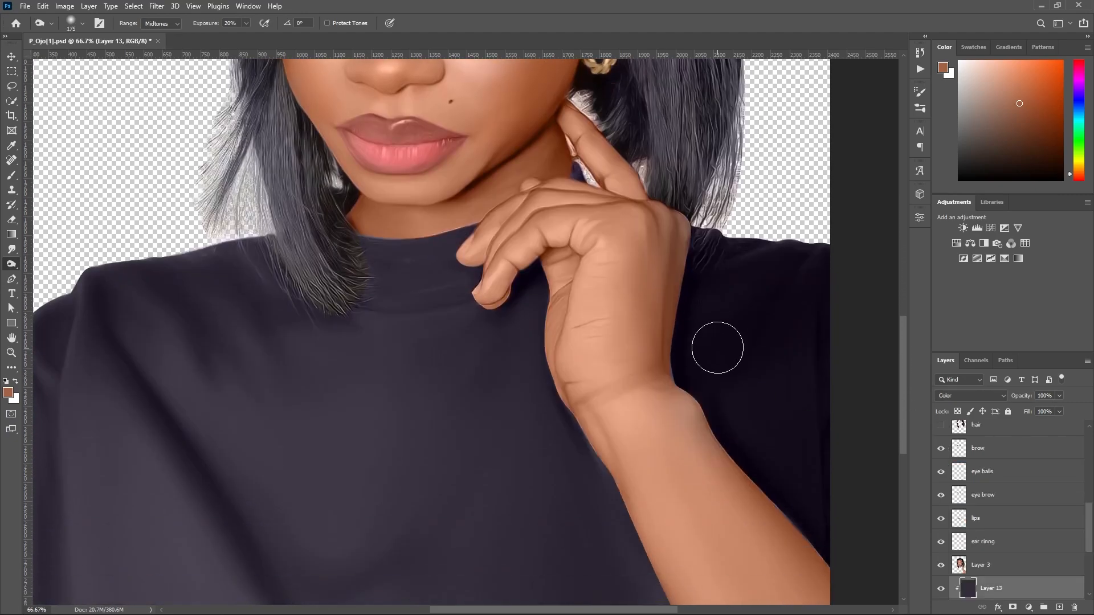
pyautogui.scroll(-3, 757, 431)
pyautogui.press(']')
pyautogui.press(']')
pyautogui.press(']')
pyautogui.keyDown('ctrl'); pyautogui.click(768, 564); pyautogui.keyUp('ctrl')
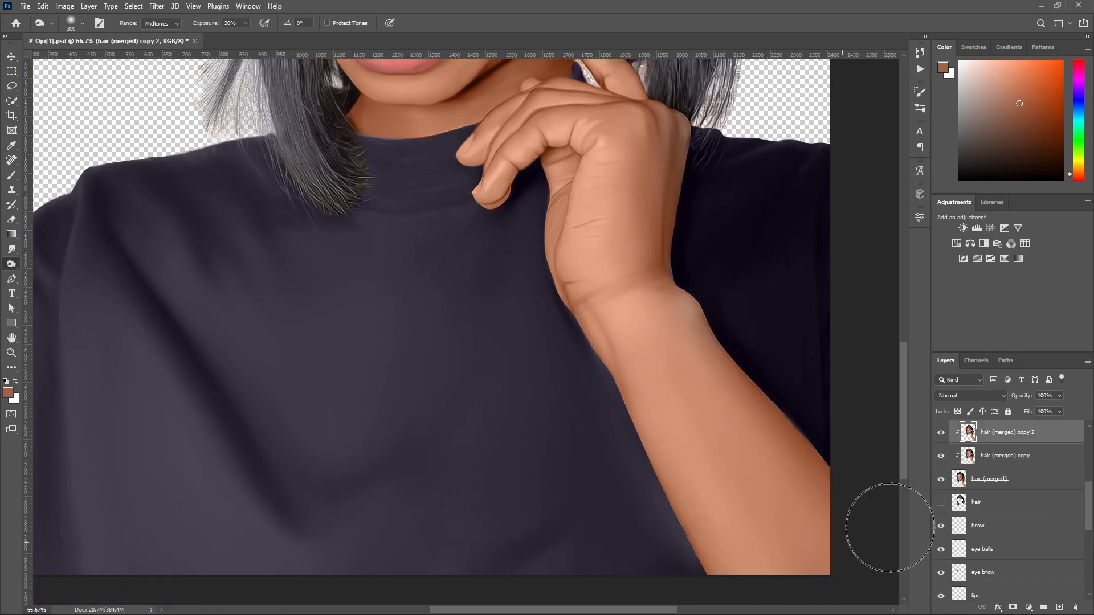
# Burn along the shaded inner edge of the forearm from the wrist down, redoing the first stroke.
pyautogui.moveTo(644, 322); pyautogui.dragTo(733, 524)
pyautogui.hotkey('ctrl', 'z')
pyautogui.moveTo(622, 345); pyautogui.dragTo(732, 601)
pyautogui.moveTo(599, 325); pyautogui.dragTo(731, 513)
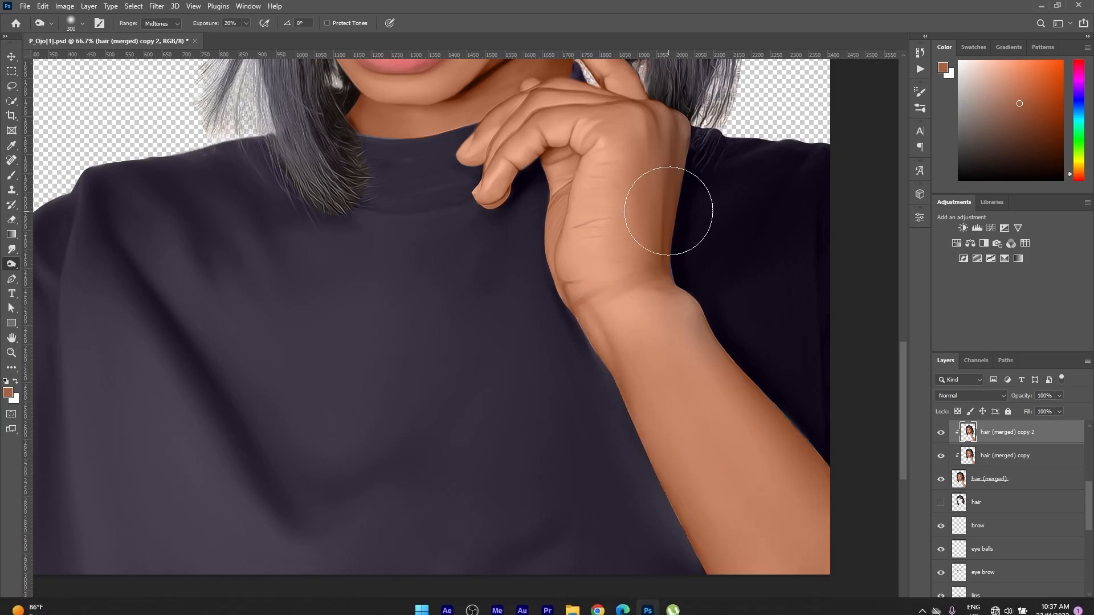
# Darken the outer contour of the cheek beside the loose hair with a burn brush of about 125.
pyautogui.scroll(5, 669, 216)
pyautogui.scroll(2, 309, 208)
pyautogui.press('[')
pyautogui.press('[')
pyautogui.press('[')
pyautogui.press('[')
pyautogui.press('[')
pyautogui.press('[')
pyautogui.press('[')
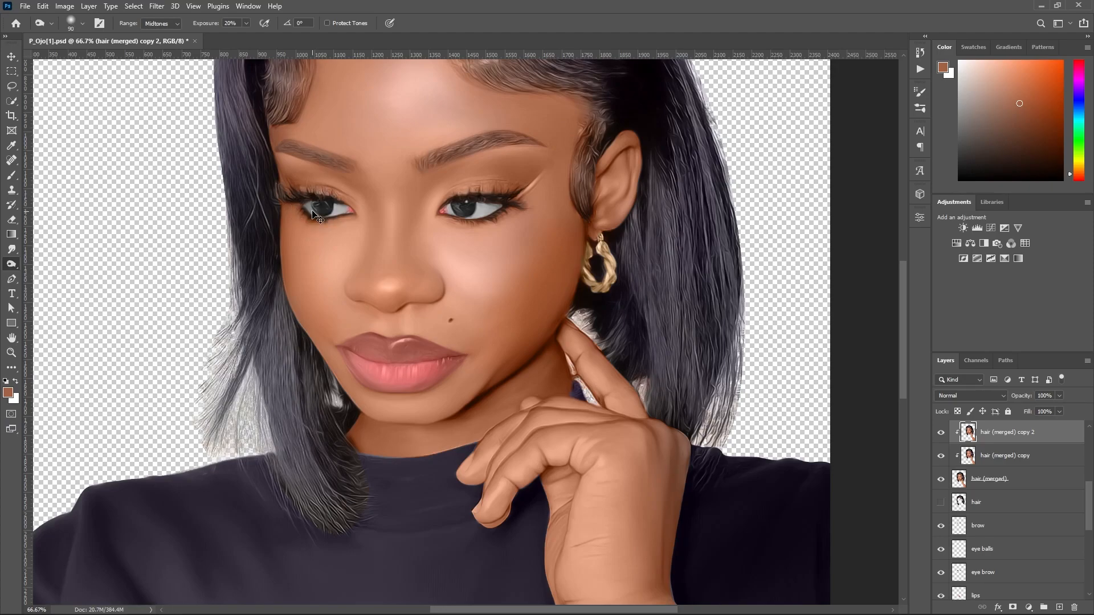
pyautogui.keyDown('ctrl'); pyautogui.click(312, 221); pyautogui.keyUp('ctrl')
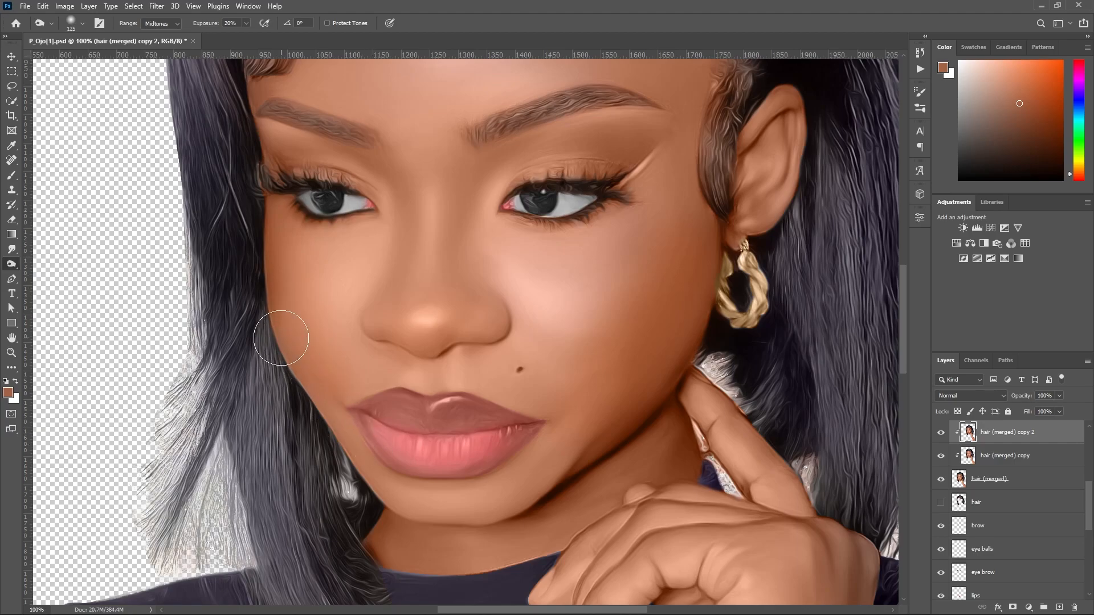
pyautogui.press(']')
pyautogui.press(']')
# Burn the shaded areas around the mouth and under the nose with brush sizes between 70 and 100.
pyautogui.press('[')
pyautogui.press('[')
pyautogui.press('[')
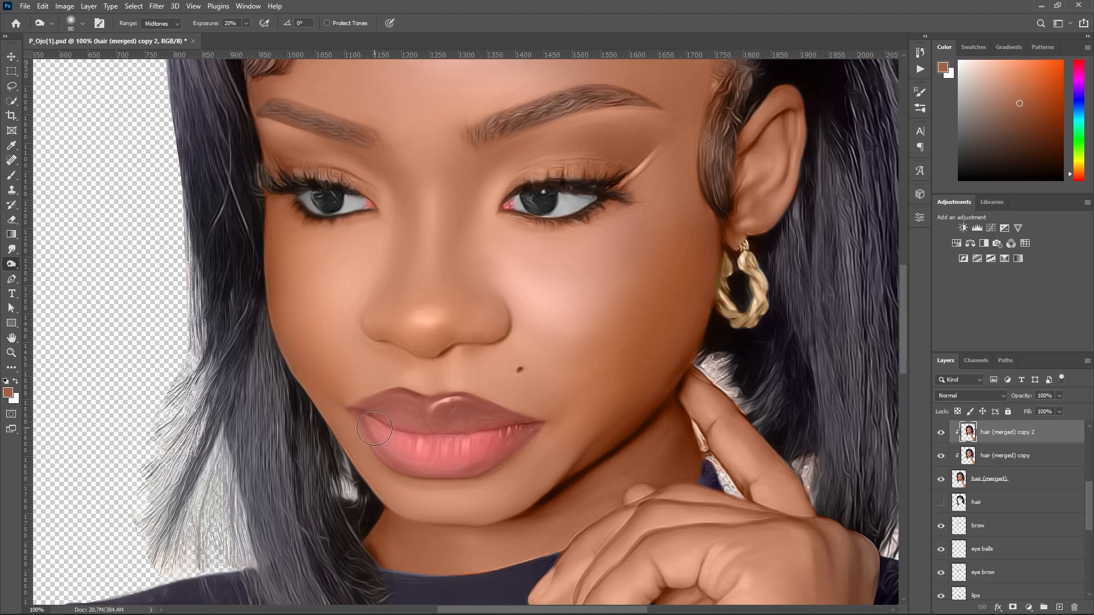
pyautogui.moveTo(903, 347); pyautogui.dragTo(905, 367)
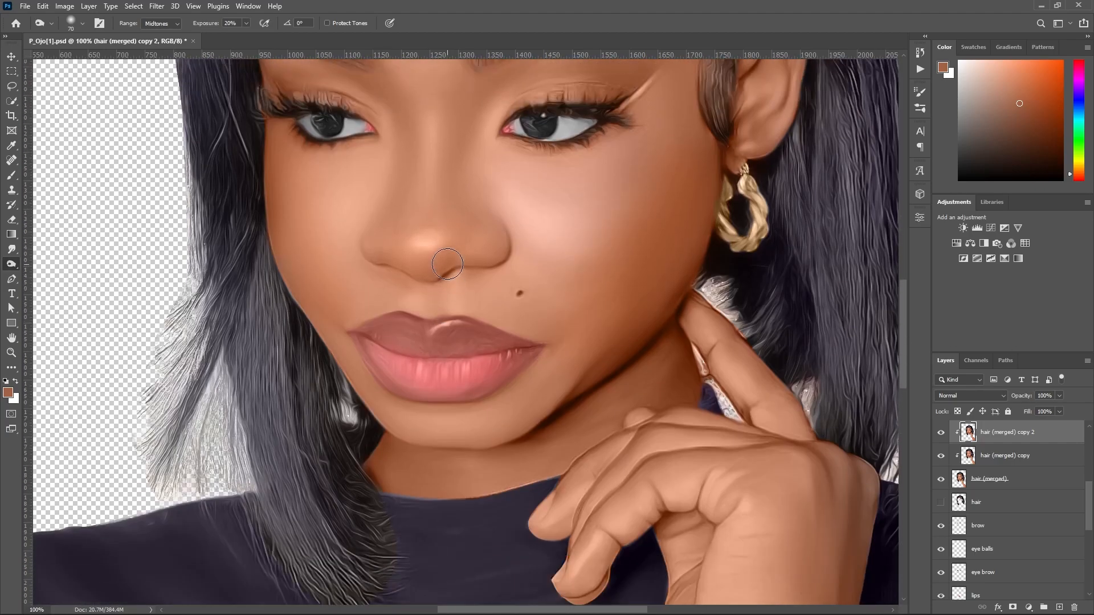
pyautogui.scroll(1, 447, 263)
pyautogui.press(']')
pyautogui.press(']')
pyautogui.press(']')
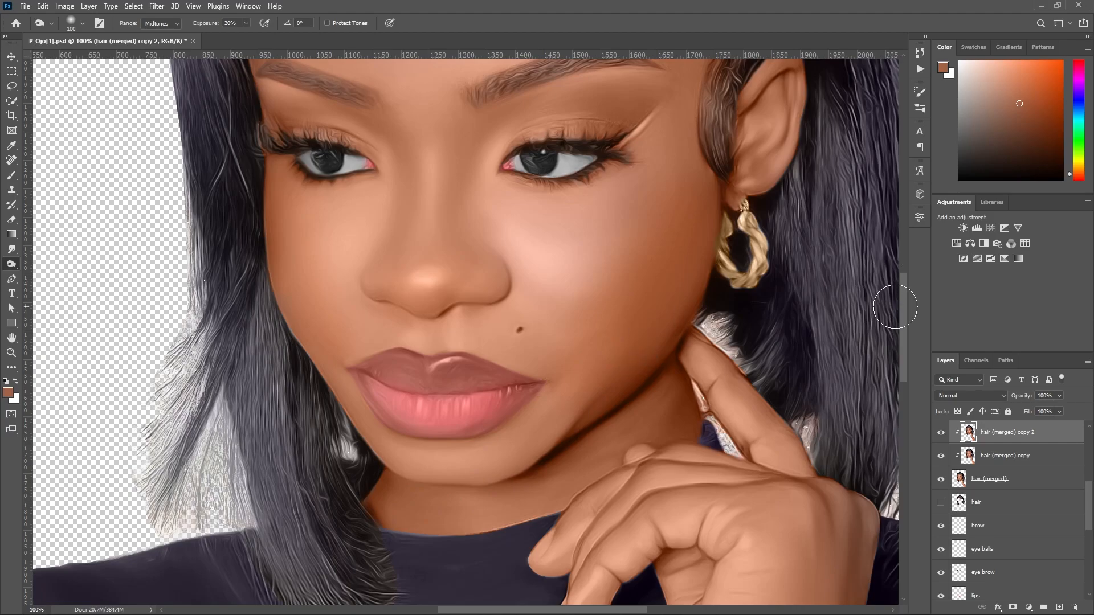
pyautogui.scroll(2, 439, 227)
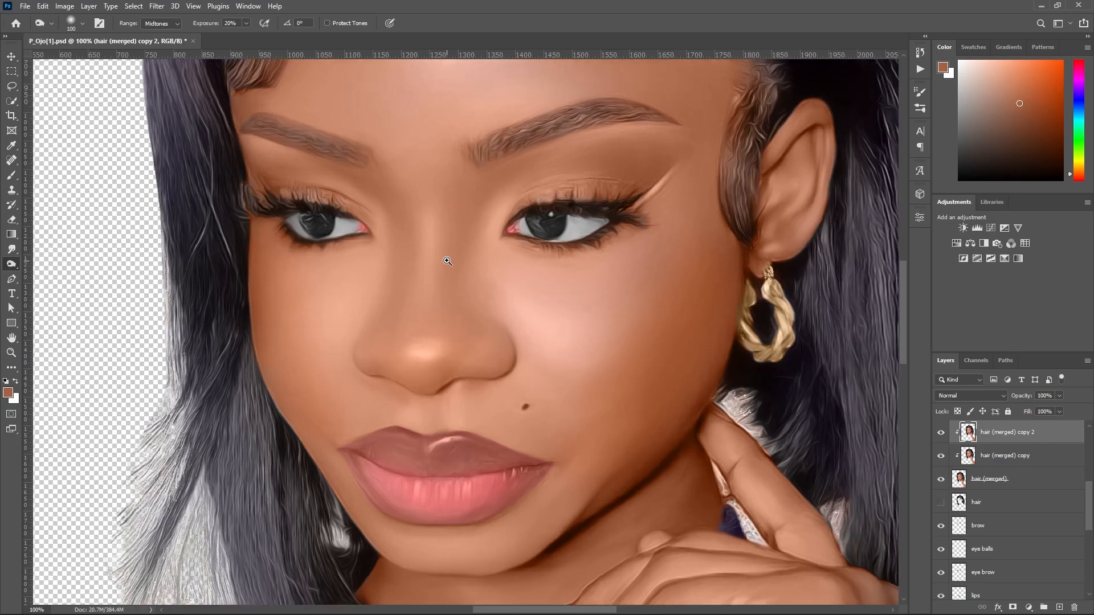
# Burn shading along the sides of the nose bridge with a size 70 brush and undo the last stroke.
pyautogui.keyDown('ctrl'); pyautogui.click(447, 260); pyautogui.keyUp('ctrl')
pyautogui.keyDown('ctrl'); pyautogui.keyDown('alt'); pyautogui.click(451, 260); pyautogui.keyUp('alt'); pyautogui.keyUp('ctrl')
pyautogui.press('[')
pyautogui.press('[')
pyautogui.press('[')
pyautogui.moveTo(467, 247); pyautogui.dragTo(475, 235)
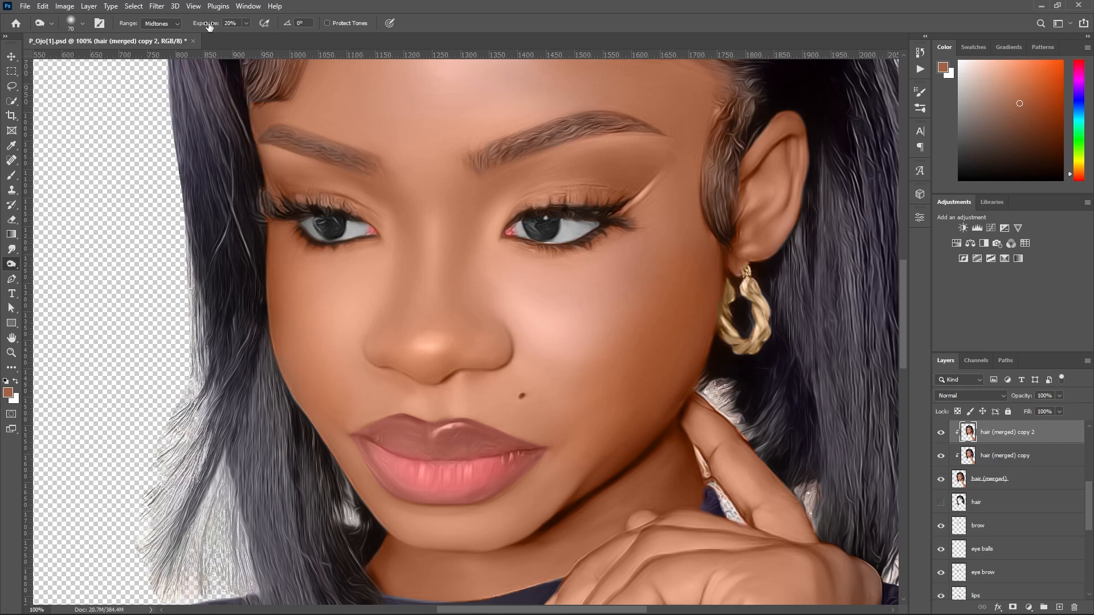
pyautogui.moveTo(476, 221)
pyautogui.mouseDown()
pyautogui.moveTo(457, 329)
pyautogui.moveTo(479, 222)
pyautogui.moveTo(454, 259)
pyautogui.moveTo(452, 320)
pyautogui.mouseUp()
pyautogui.moveTo(393, 245)
pyautogui.mouseDown()
pyautogui.moveTo(394, 230)
pyautogui.moveTo(413, 265)
pyautogui.mouseUp()
pyautogui.hotkey('ctrl', 'z')
# Darken the lower edge of the nose and nostrils with a burn brush of about 80.
pyautogui.press(']')
pyautogui.press(']')
pyautogui.press(']')
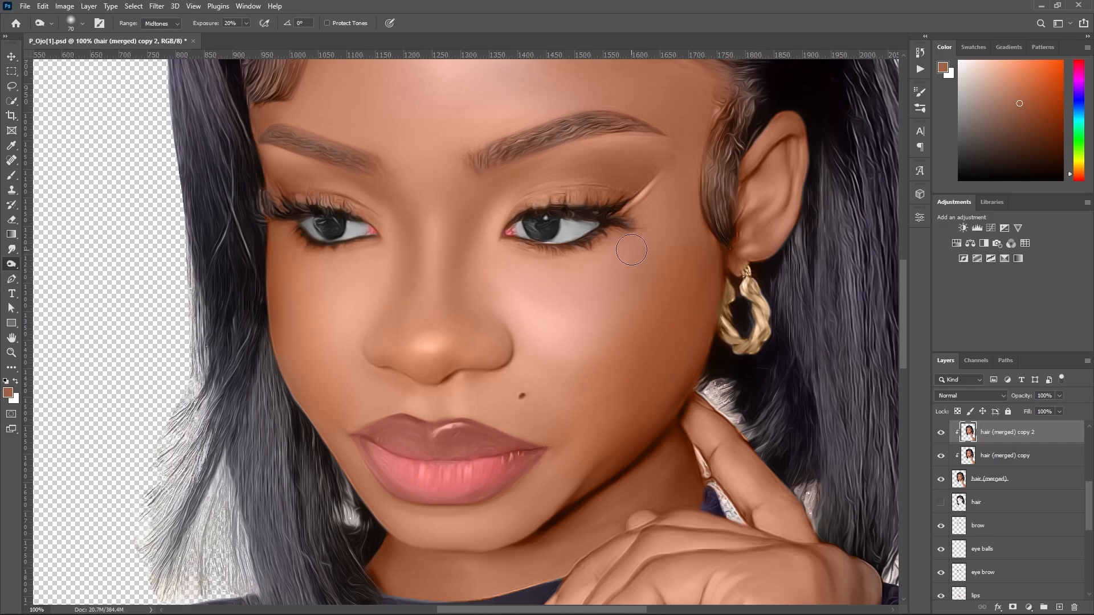
pyautogui.press(']')
pyautogui.press(']')
pyautogui.press('[')
pyautogui.press('[')
pyautogui.press('[')
pyautogui.press('[')
pyautogui.moveTo(388, 349)
pyautogui.mouseDown()
pyautogui.moveTo(410, 367)
pyautogui.moveTo(458, 356)
pyautogui.mouseUp()
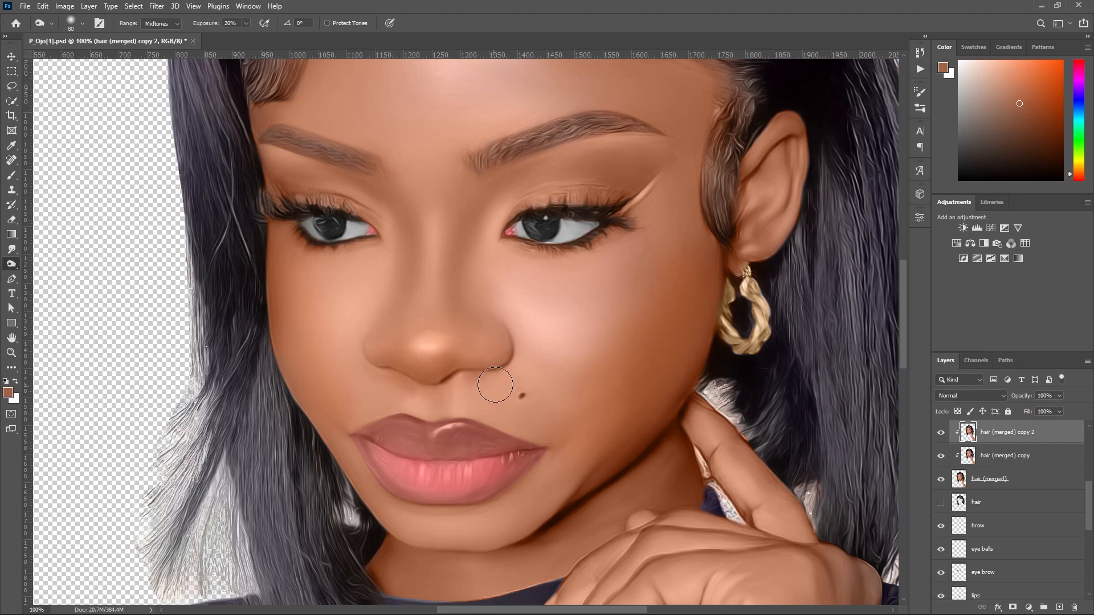
# Burn shading across the lips where they meet, using a size 80 brush.
pyautogui.press('[')
pyautogui.press('[')
pyautogui.press('[')
pyautogui.press(']')
pyautogui.press(']')
pyautogui.press(']')
pyautogui.moveTo(454, 452)
pyautogui.mouseDown()
pyautogui.moveTo(384, 441)
pyautogui.moveTo(453, 453)
pyautogui.moveTo(407, 454)
pyautogui.mouseUp()
pyautogui.press('z')
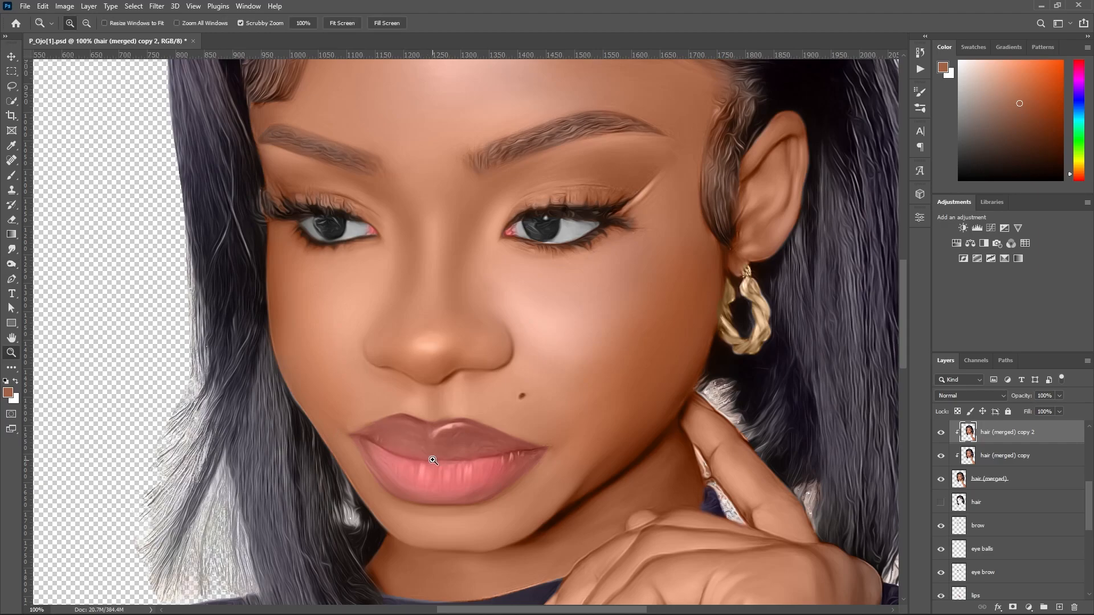
pyautogui.press('o')
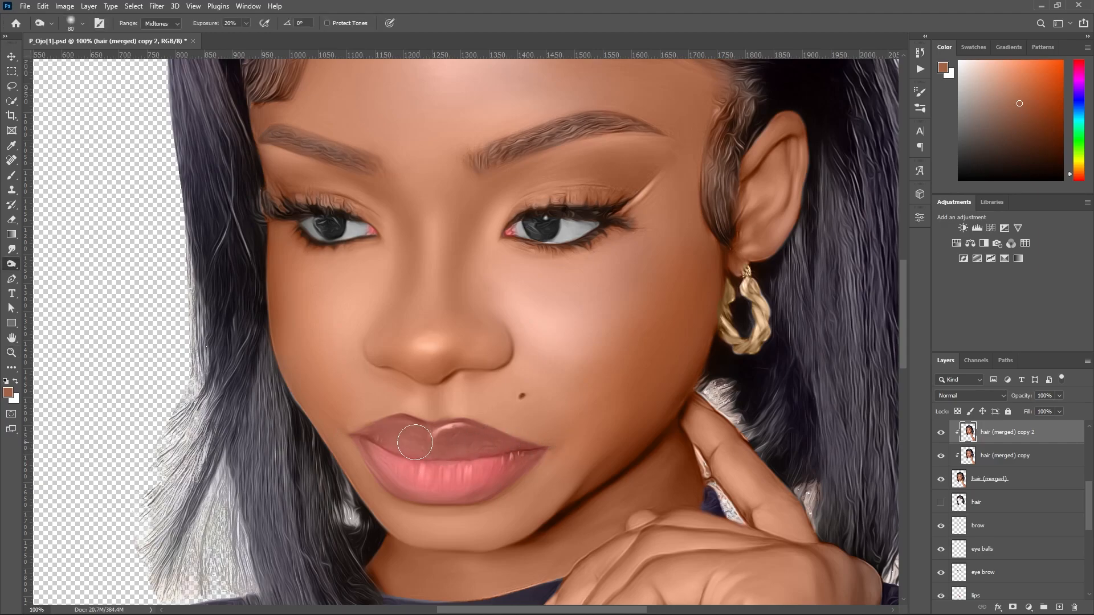
# Darken the upper lip and the outer edge of the lower lip, reducing the burn brush to 50.
pyautogui.moveTo(366, 440)
pyautogui.mouseDown()
pyautogui.moveTo(443, 460)
pyautogui.moveTo(435, 449)
pyautogui.moveTo(552, 446)
pyautogui.moveTo(430, 460)
pyautogui.moveTo(461, 452)
pyautogui.moveTo(341, 438)
pyautogui.moveTo(404, 447)
pyautogui.moveTo(365, 464)
pyautogui.moveTo(359, 445)
pyautogui.moveTo(408, 492)
pyautogui.mouseUp()
pyautogui.press('[')
pyautogui.press('[')
pyautogui.press('[')
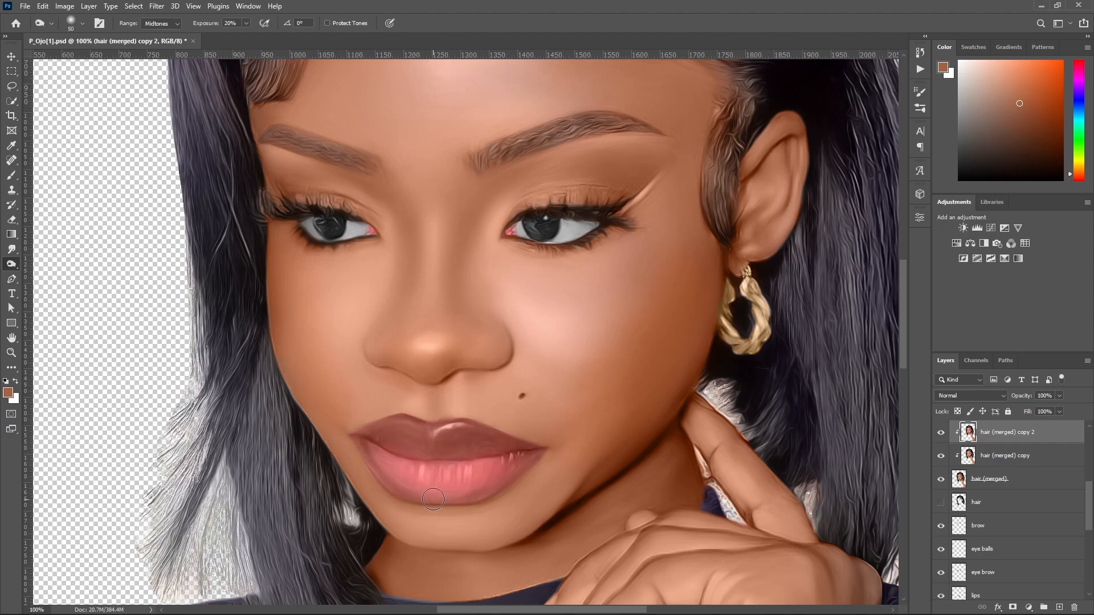
pyautogui.moveTo(364, 447)
pyautogui.mouseDown()
pyautogui.moveTo(405, 489)
pyautogui.moveTo(389, 478)
pyautogui.mouseUp()
pyautogui.keyDown('ctrl'); pyautogui.click(457, 439); pyautogui.keyUp('ctrl')
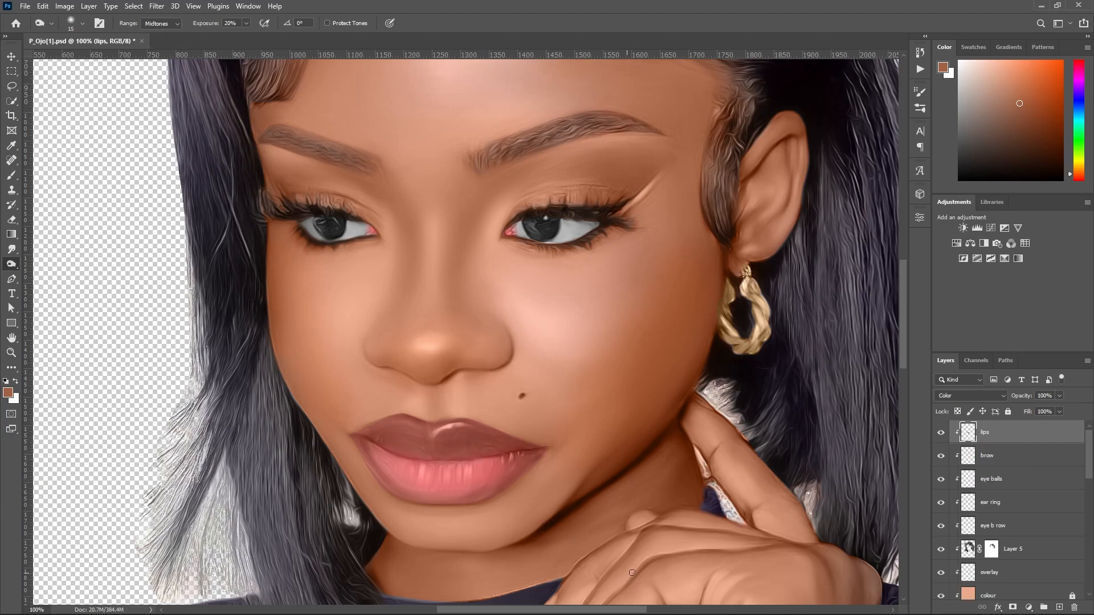
# Make hair (merged) copy 2 the active layer again and set the burn brush size to 50.
pyautogui.scroll(-4, 1088, 475)
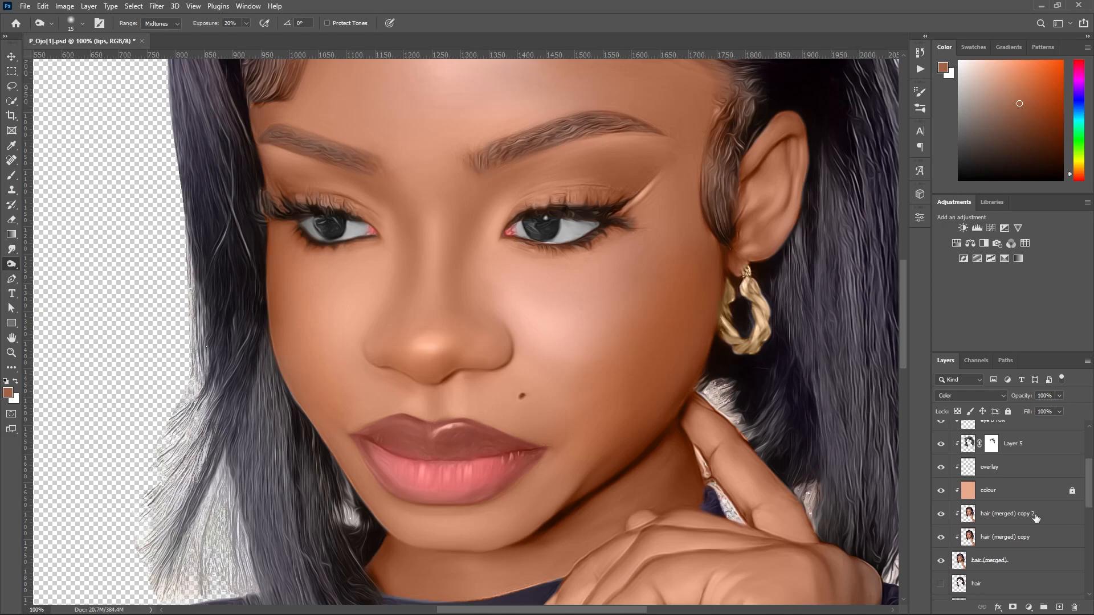
pyautogui.click(1038, 516)
pyautogui.keyDown('alt'); pyautogui.click(628, 305); pyautogui.keyUp('alt')
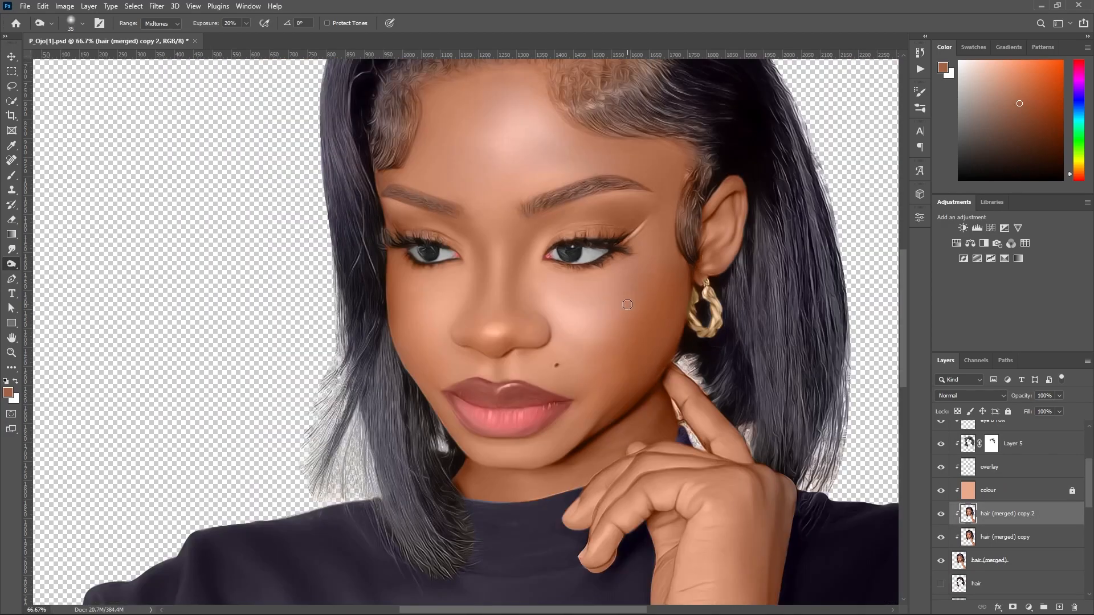
pyautogui.press(']')
pyautogui.press(']')
pyautogui.press(']')
pyautogui.press(']')
pyautogui.press(']')
pyautogui.press(']')
pyautogui.press(']')
pyautogui.press(']')
pyautogui.press(']')
pyautogui.press('[')
pyautogui.press('[')
pyautogui.press('[')
pyautogui.press('[')
pyautogui.press('[')
pyautogui.press('[')
pyautogui.press('[')
pyautogui.moveTo(903, 258); pyautogui.dragTo(906, 241)
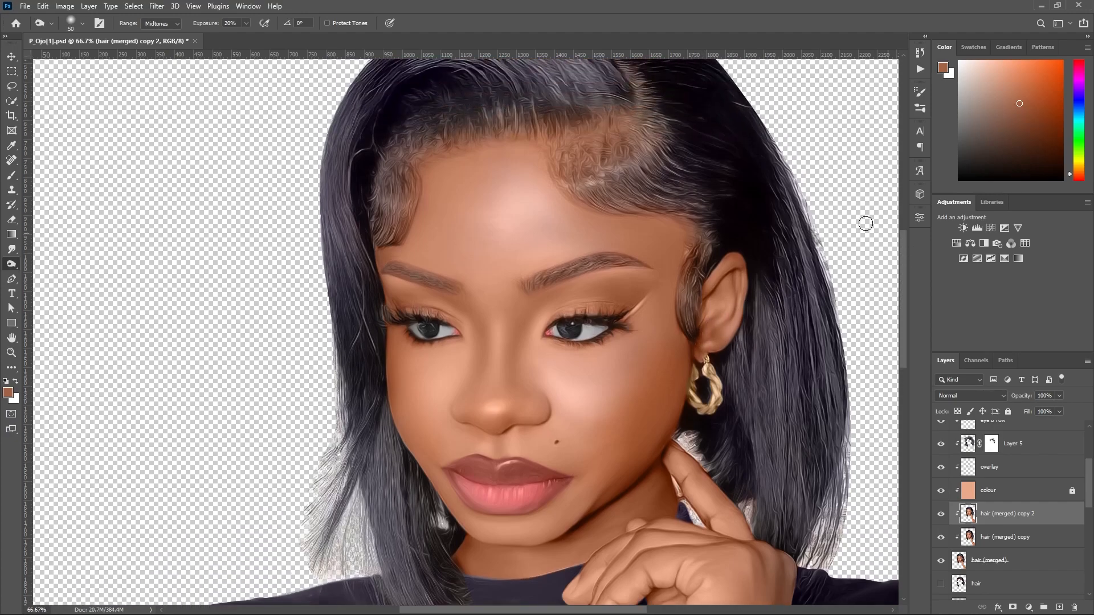
# Set the burn brush size to 300.
pyautogui.press(']')
pyautogui.press(']')
pyautogui.press(']')
pyautogui.press(']')
pyautogui.press(']')
pyautogui.press(']')
pyautogui.press(']')
pyautogui.press(']')
pyautogui.press(']')
pyautogui.press(']')
pyautogui.press(']')
pyautogui.press(']')
pyautogui.press(']')
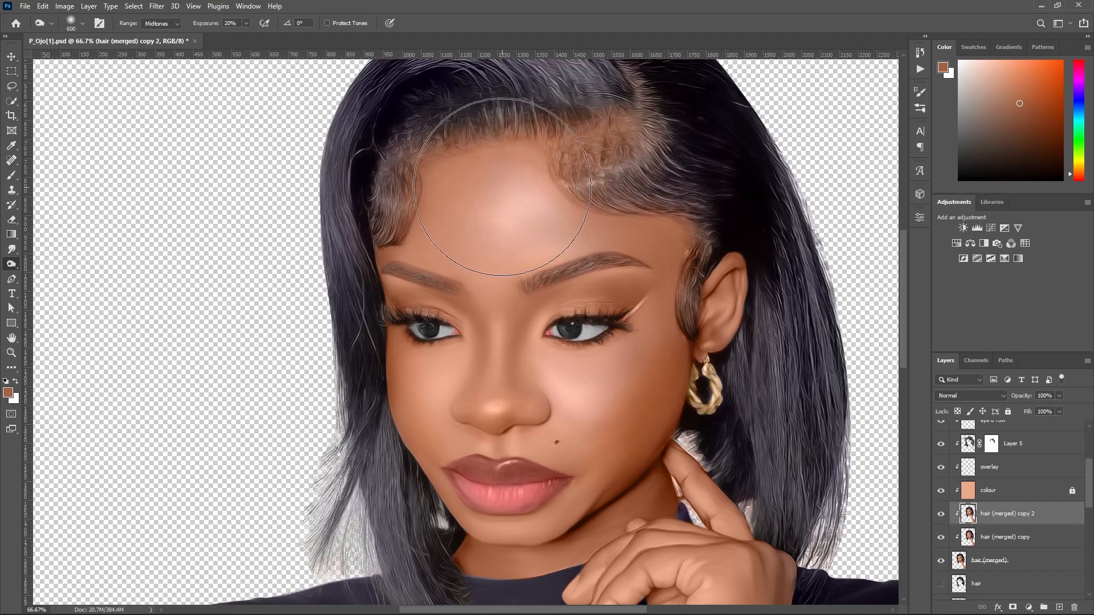
pyautogui.press('[')
pyautogui.press('[')
pyautogui.press('[')
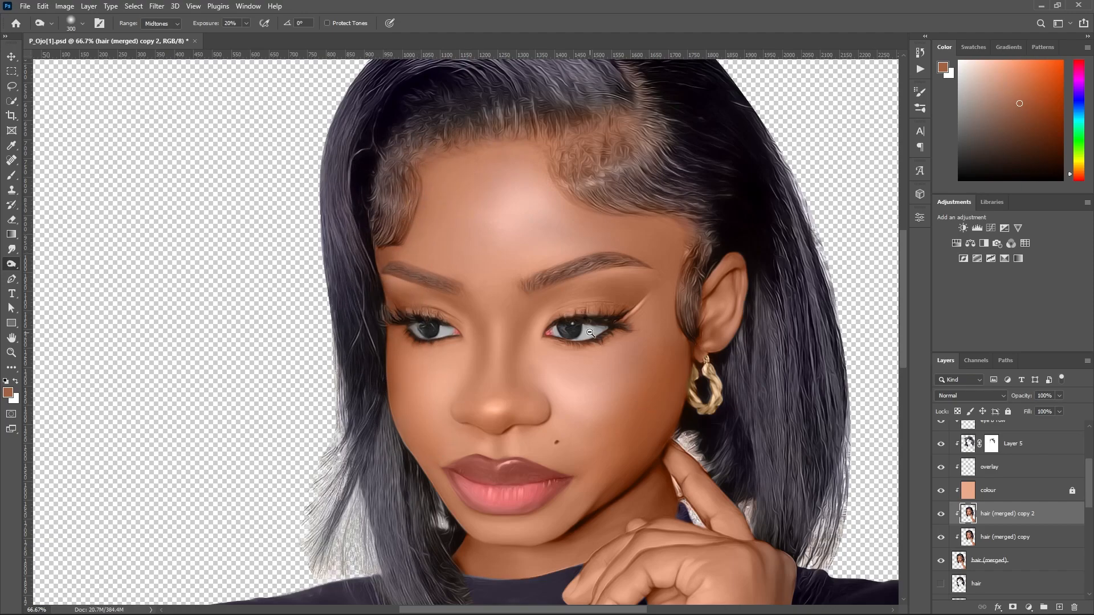
# Compare the portrait with and without the burn shading on the hair (merged) copy 2 layer.
pyautogui.hotkey('ctrl', '-')
pyautogui.hotkey('ctrl', '-')
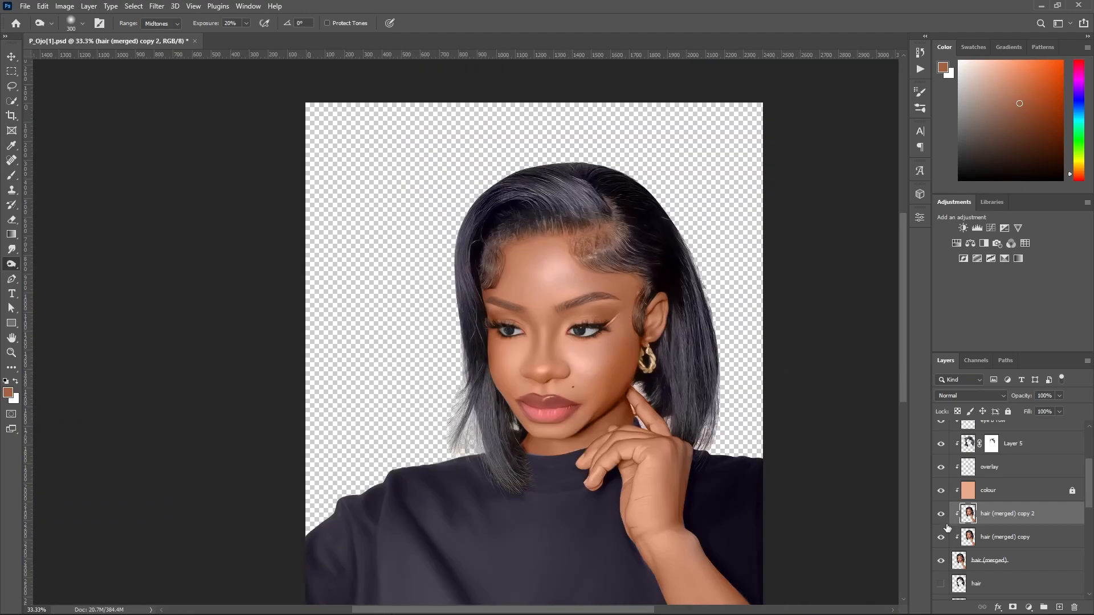
pyautogui.click(940, 515)
pyautogui.click(940, 515)
pyautogui.click(940, 520)
pyautogui.click(940, 520)
pyautogui.keyDown('ctrl'); pyautogui.click(618, 466); pyautogui.keyUp('ctrl')
pyautogui.keyDown('ctrl'); pyautogui.click(617, 467); pyautogui.keyUp('ctrl')
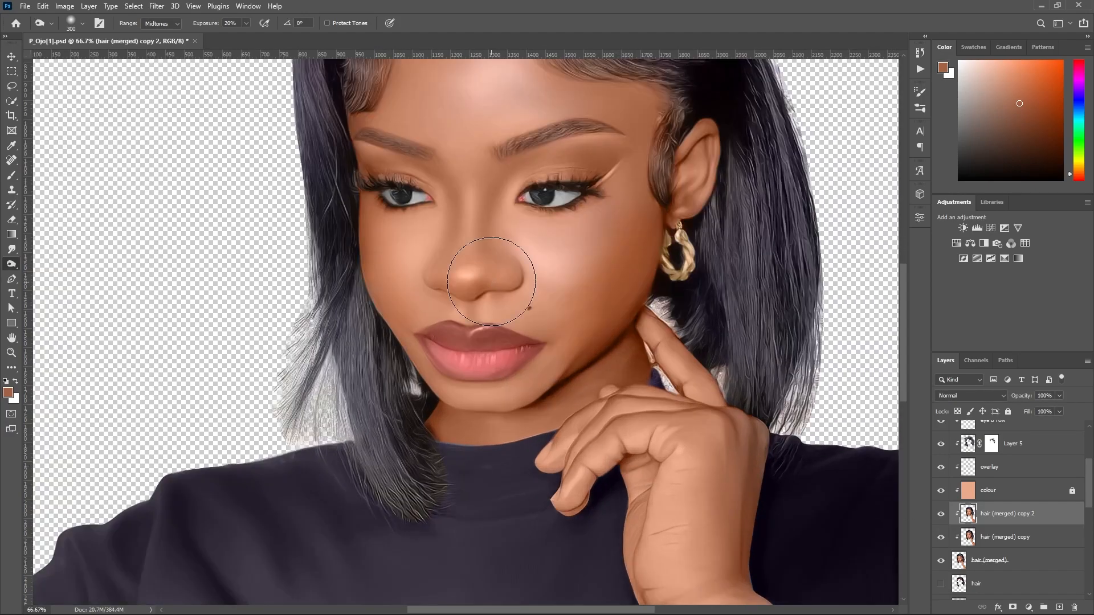
pyautogui.keyDown('alt'); pyautogui.click(646, 333); pyautogui.keyUp('alt')
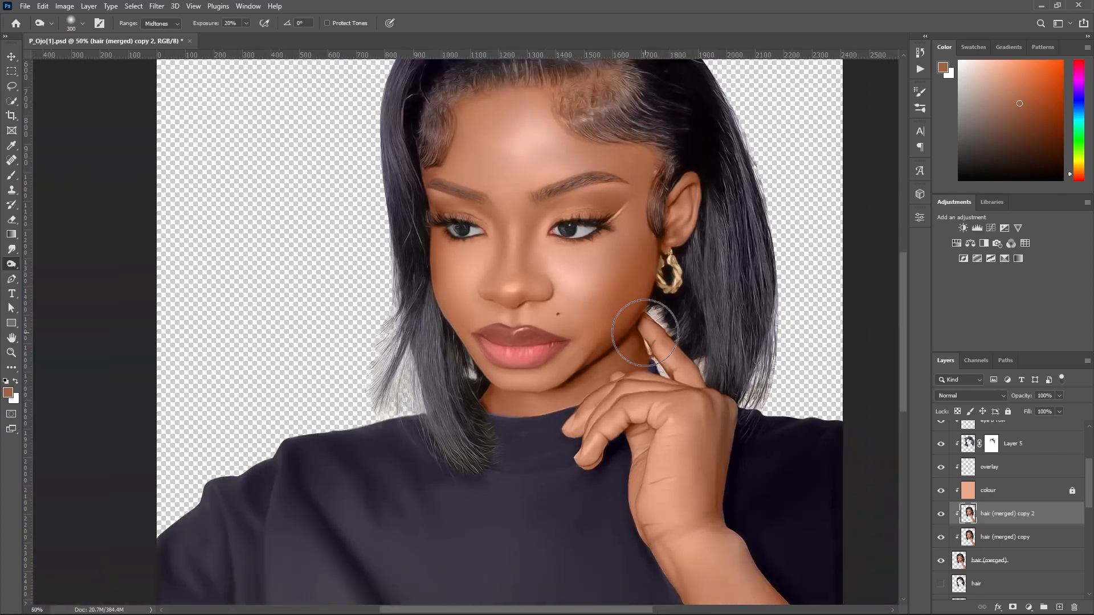
# Switch to the Dodge tool and make hair (merged) copy 2 the active layer.
pyautogui.keyDown('ctrl'); pyautogui.click(562, 259); pyautogui.keyUp('ctrl')
pyautogui.hotkey('shift', 'o')
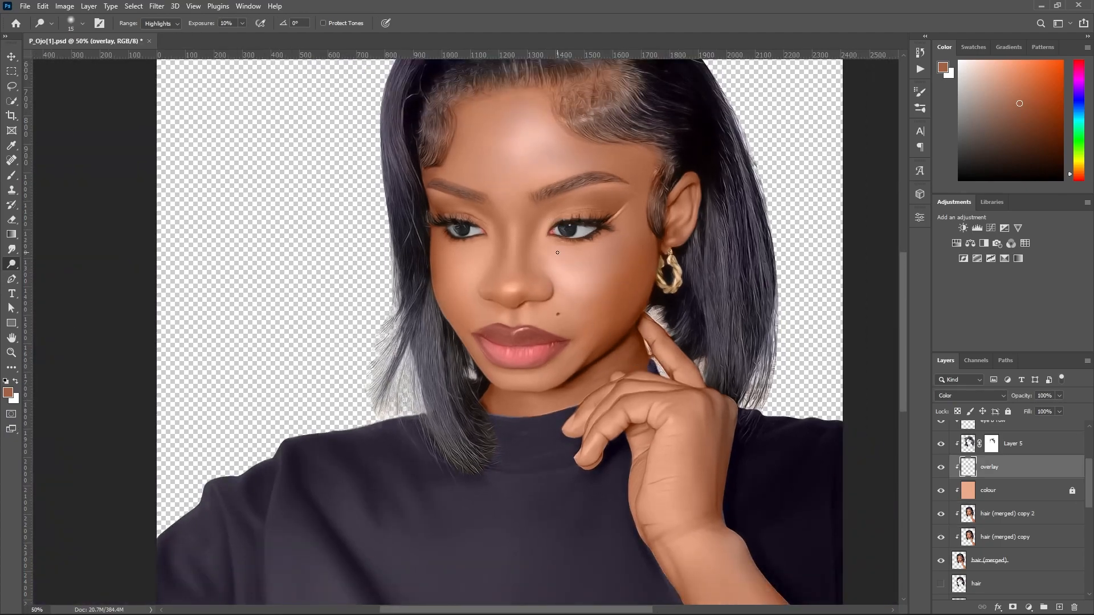
pyautogui.scroll(1, 539, 247)
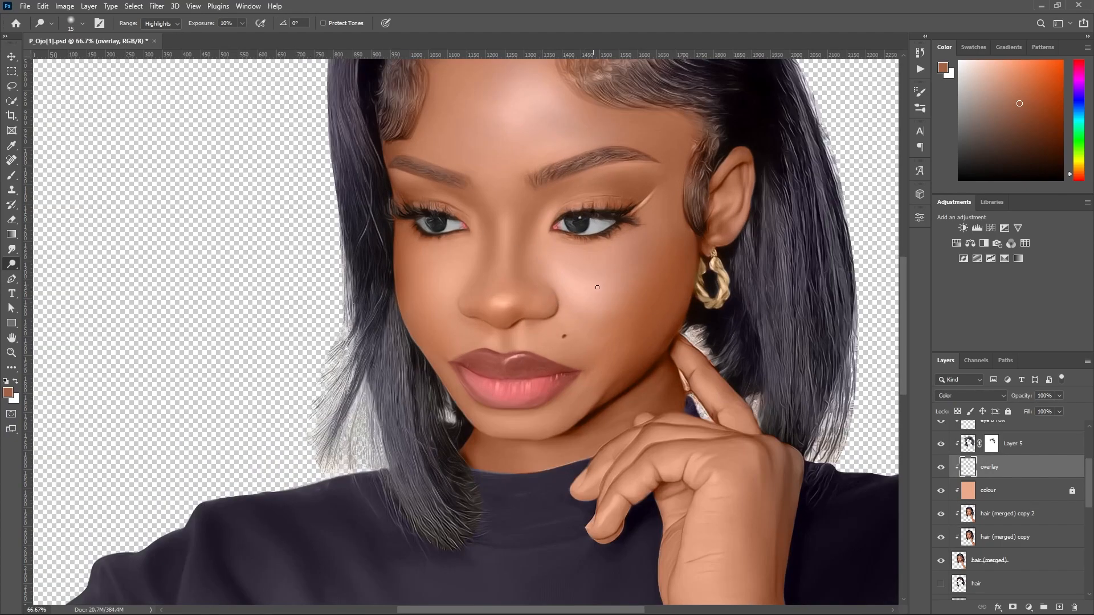
pyautogui.scroll(4, 610, 248)
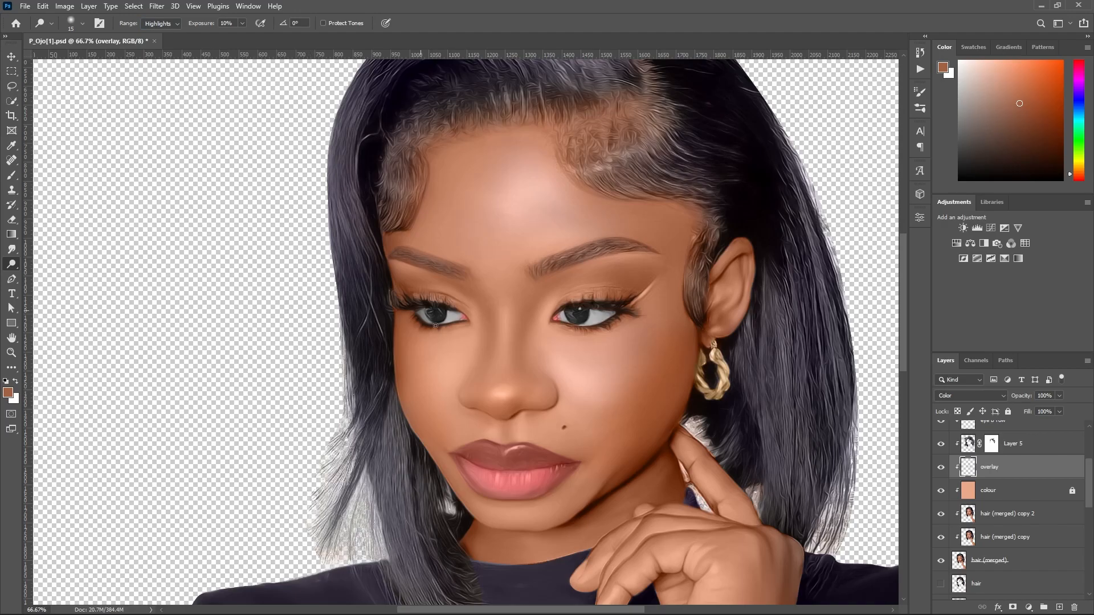
pyautogui.click(524, 395)
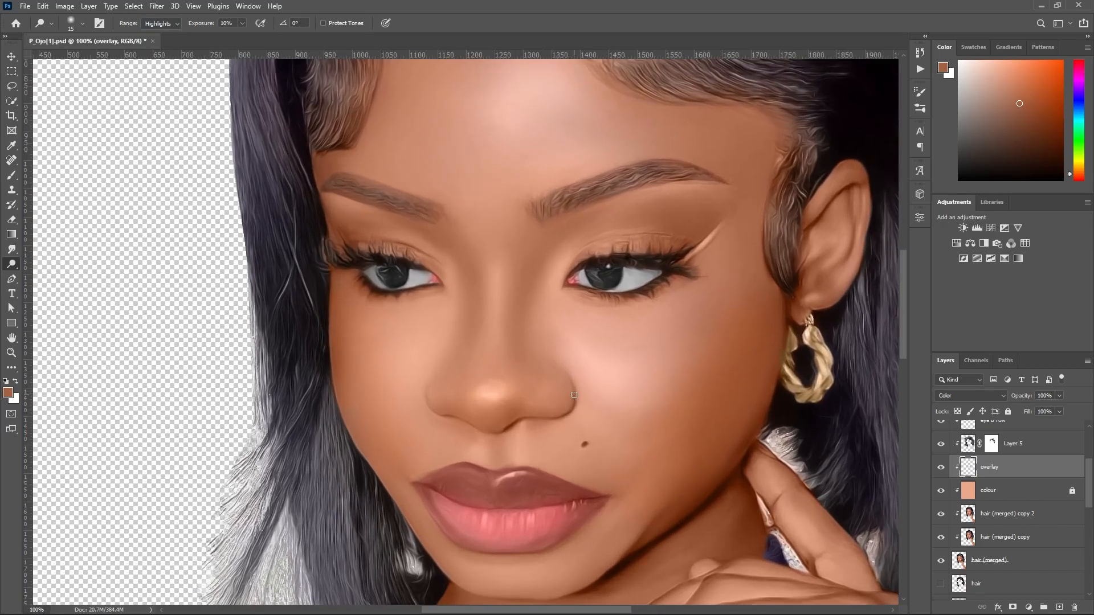
pyautogui.click(997, 514)
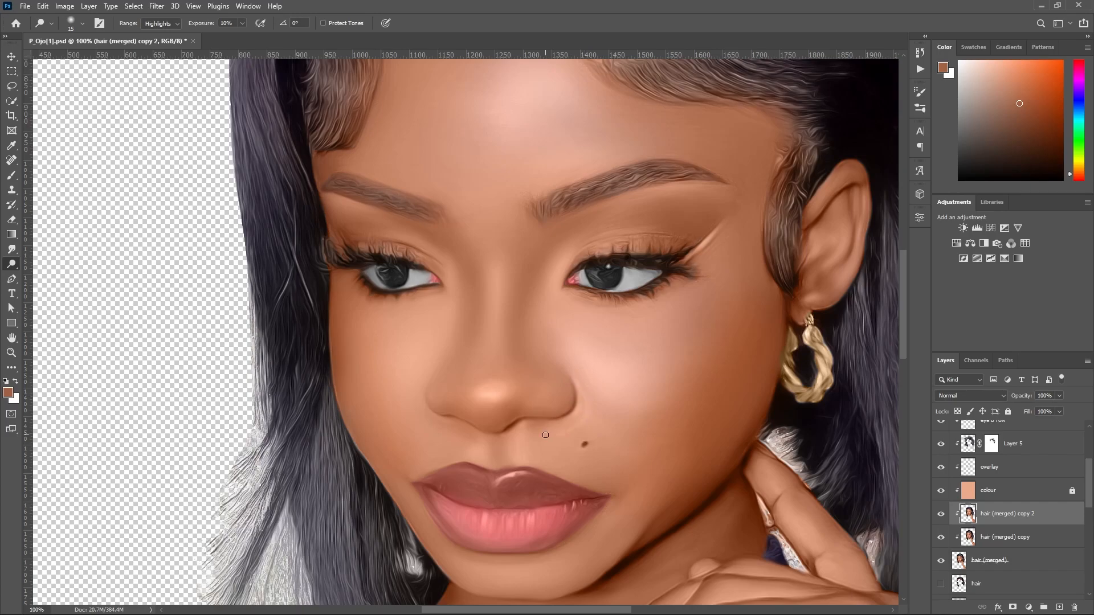
# Dodge a highlight along the outer crease of the nostril nearest the mole, using a size 15 brush in the Highlights range.
pyautogui.press('[')
pyautogui.press('[')
pyautogui.press(']')
pyautogui.moveTo(576, 380); pyautogui.dragTo(572, 412)
pyautogui.press('[')
pyautogui.press(']')
pyautogui.press(']')
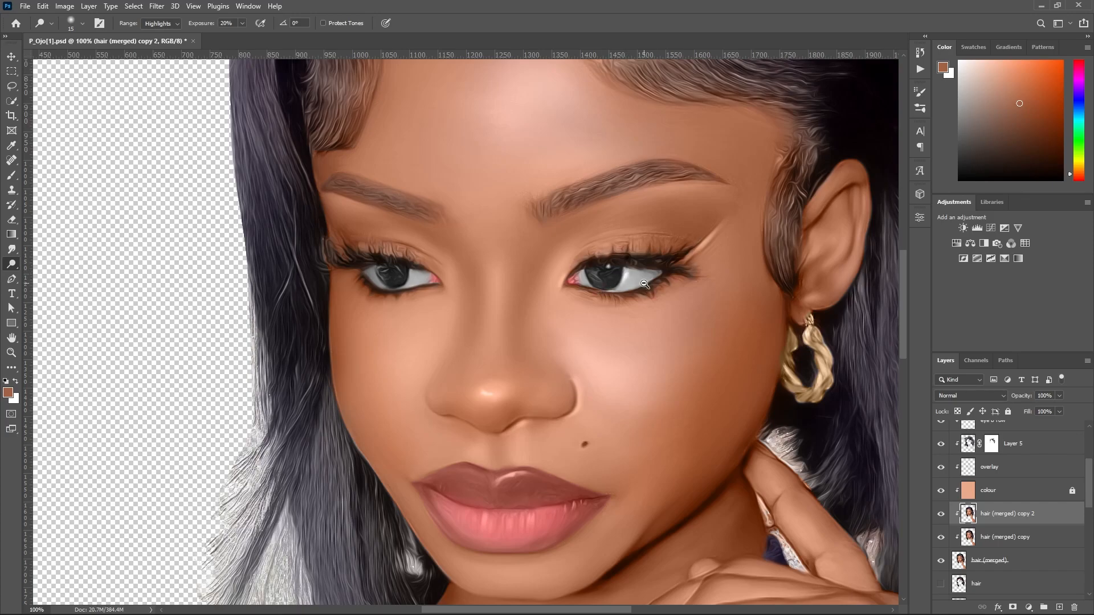
# Compare the portrait with and without the new nose highlights by toggling the hair (merged) copy 2 layer.
pyautogui.scroll(-2, 648, 288)
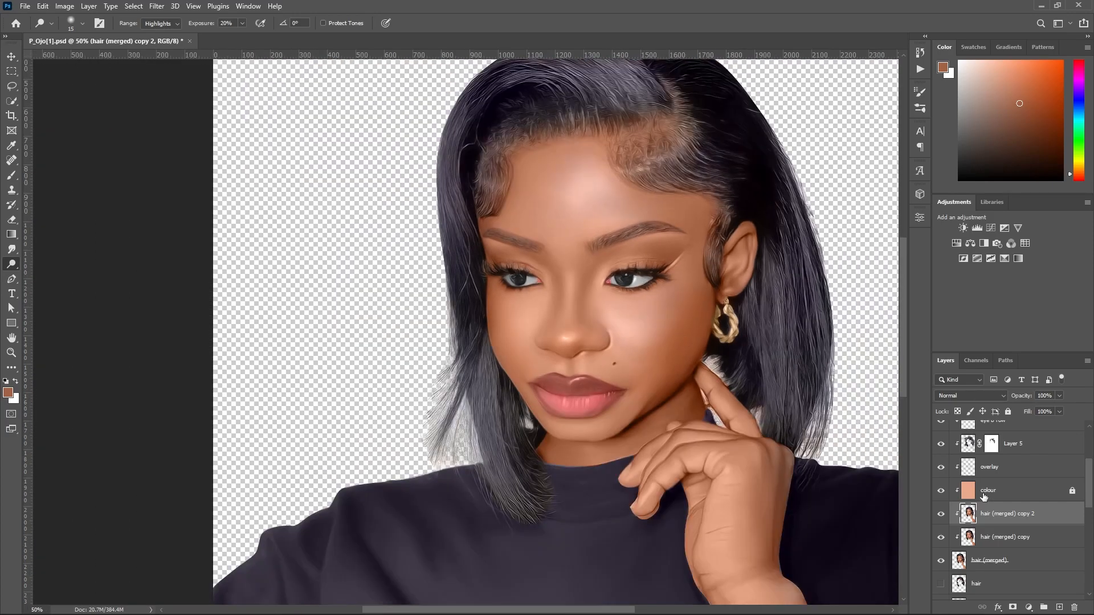
pyautogui.click(944, 517)
pyautogui.click(943, 517)
# Reduce the dodge brush size to 7 and make hair (merged) copy 2 the active layer again.
pyautogui.press(']')
pyautogui.scroll(1, 563, 365)
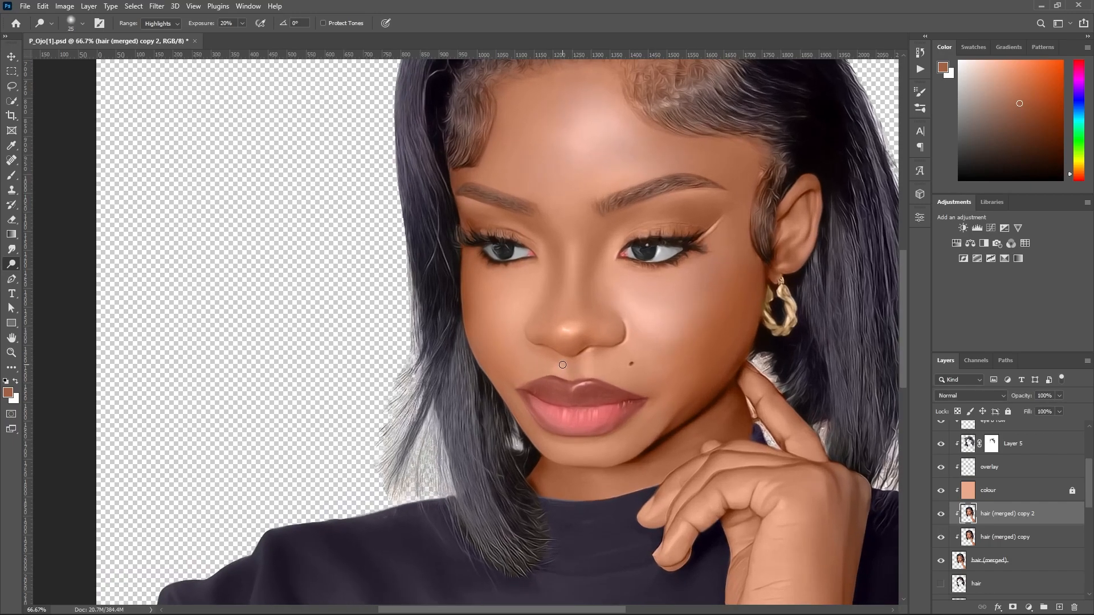
pyautogui.scroll(1, 563, 365)
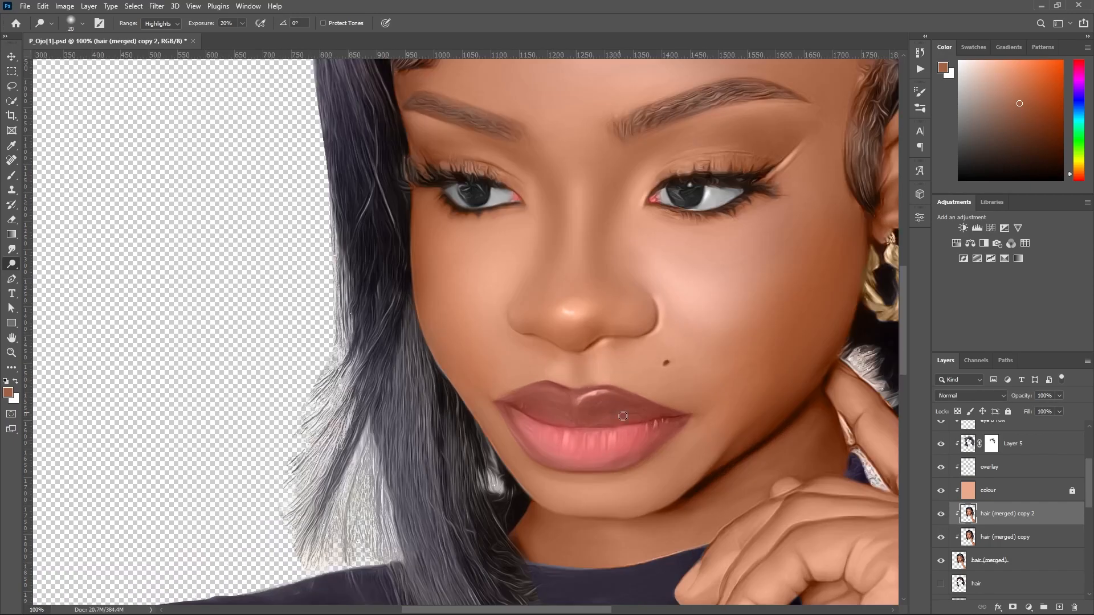
pyautogui.press('[')
pyautogui.press('[')
pyautogui.keyDown('ctrl'); pyautogui.click(606, 392); pyautogui.keyUp('ctrl')
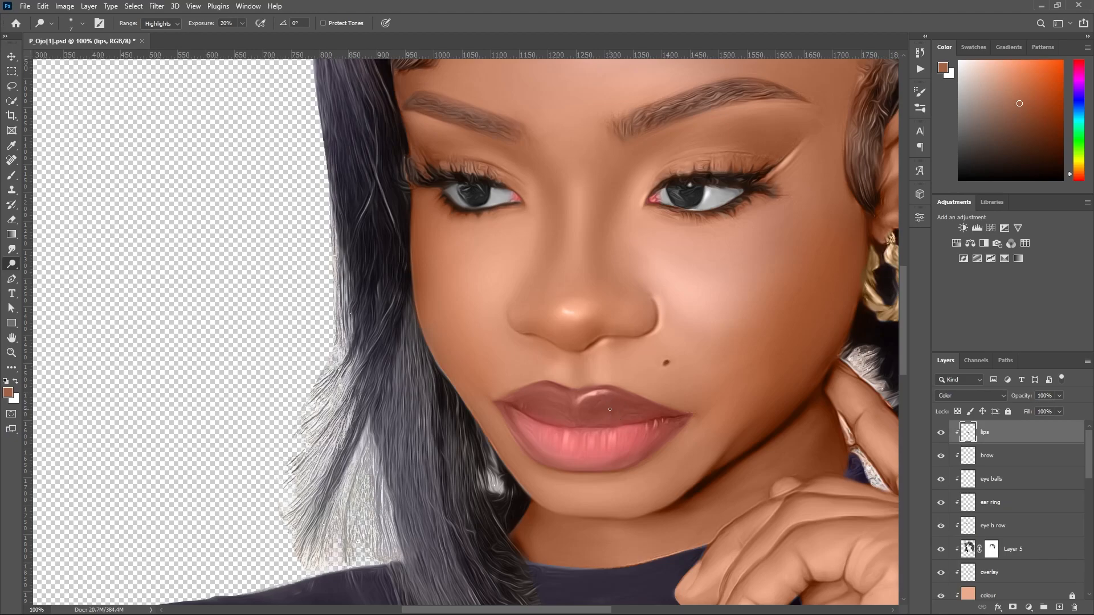
pyautogui.moveTo(1089, 472); pyautogui.dragTo(1088, 504)
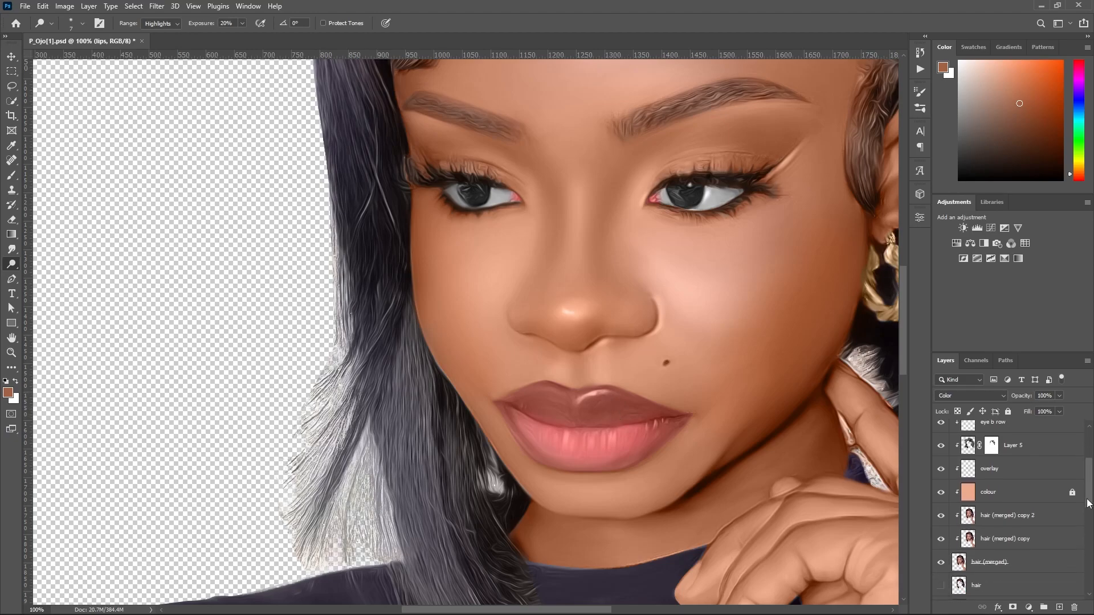
pyautogui.click(1038, 521)
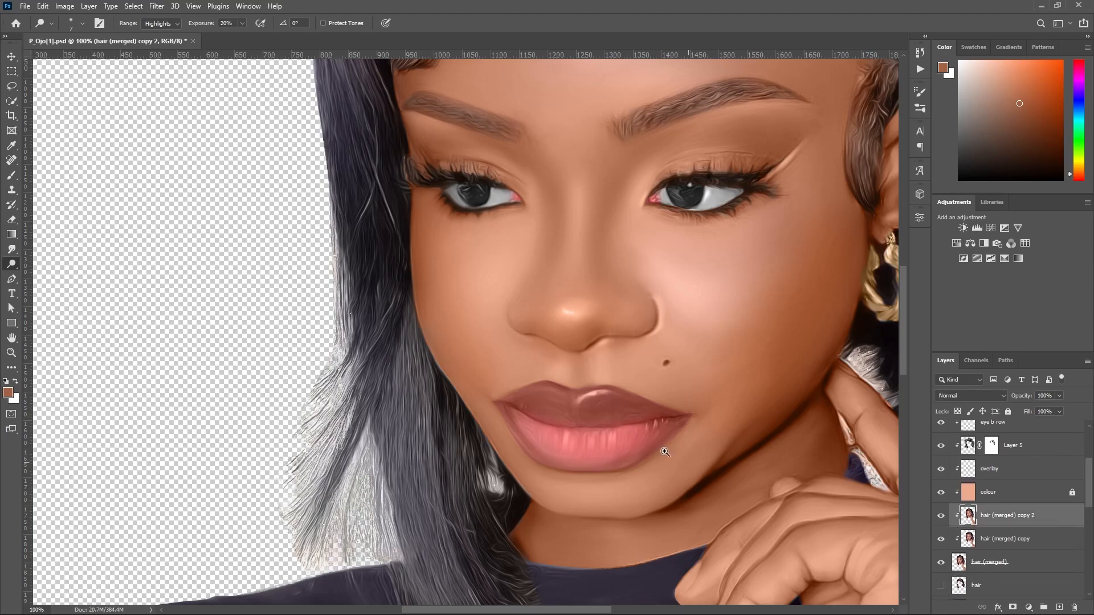
# Dodge a curved highlight along the upper lip peak nearest the mole at 20% exposure.
pyautogui.keyDown('ctrl'); pyautogui.click(582, 401); pyautogui.keyUp('ctrl')
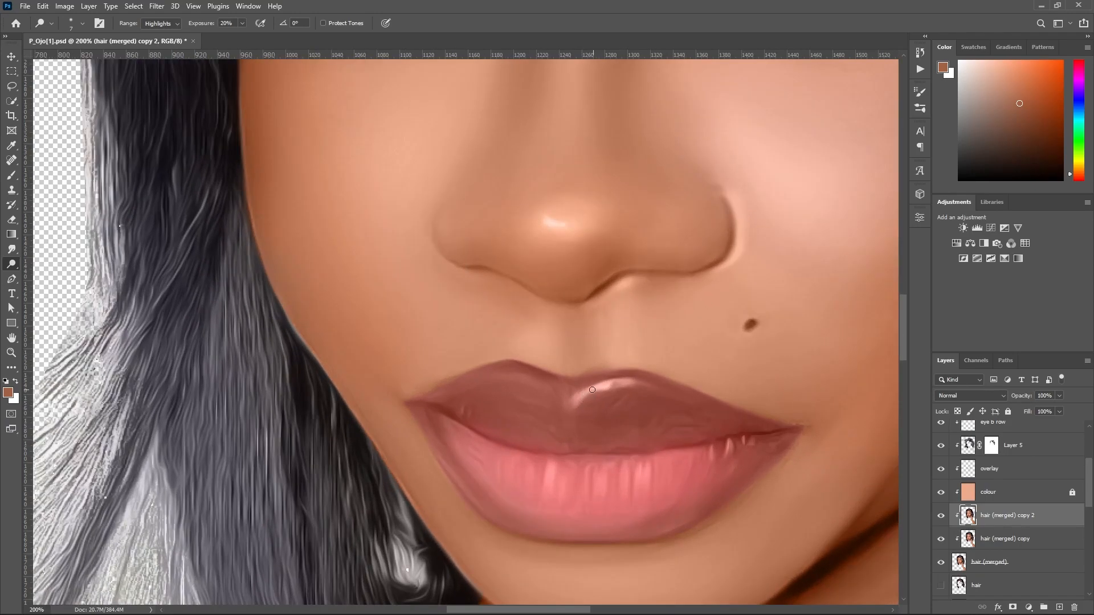
pyautogui.hscroll(3, 647, 375)
pyautogui.scroll(-1, 648, 375)
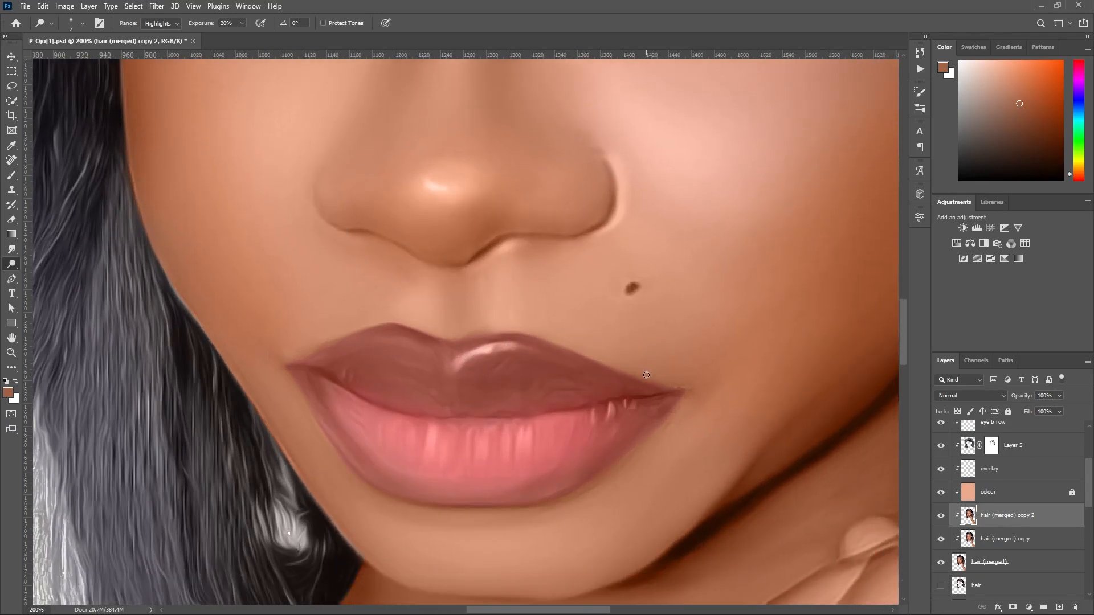
pyautogui.moveTo(479, 354)
pyautogui.mouseDown()
pyautogui.moveTo(456, 366)
pyautogui.moveTo(533, 350)
pyautogui.mouseUp()
# Dodge short vertical highlights into the middle of the lower lip and lighten the other peak of the upper lip.
pyautogui.press('[')
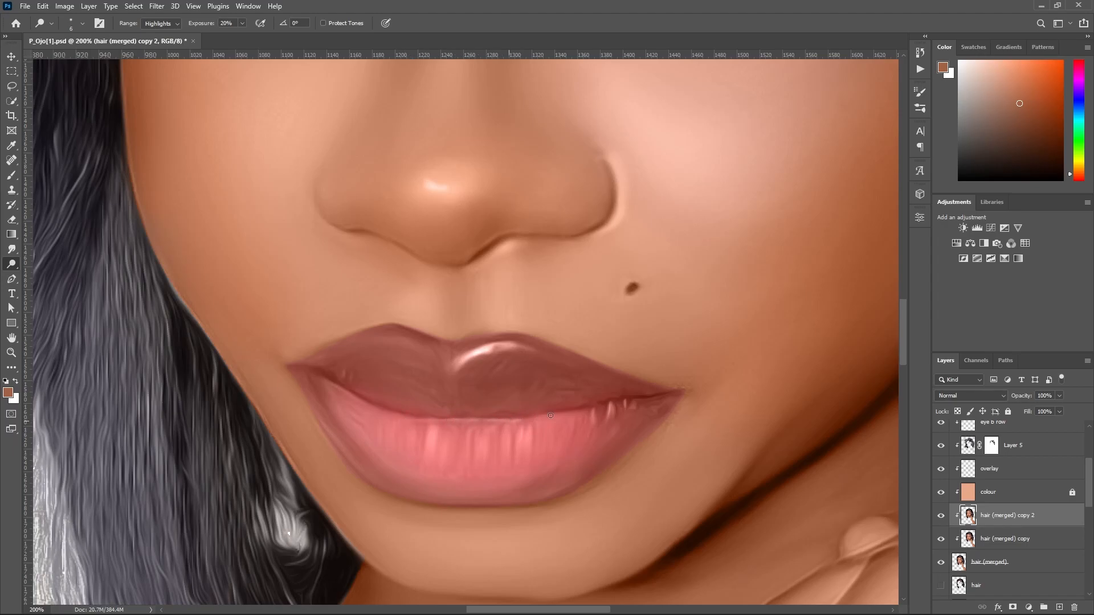
pyautogui.click(173, 27)
pyautogui.moveTo(484, 439); pyautogui.dragTo(481, 456)
pyautogui.moveTo(527, 429)
pyautogui.mouseDown()
pyautogui.moveTo(530, 457)
pyautogui.moveTo(518, 432)
pyautogui.moveTo(516, 454)
pyautogui.moveTo(504, 430)
pyautogui.moveTo(506, 456)
pyautogui.mouseUp()
pyautogui.moveTo(439, 424); pyautogui.dragTo(430, 454)
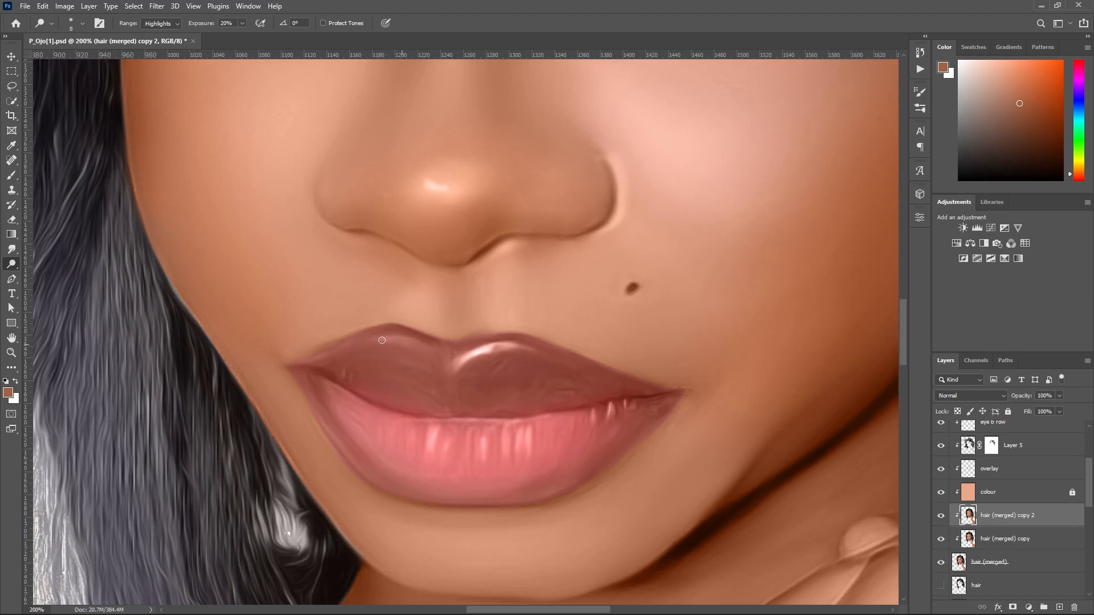
pyautogui.moveTo(374, 338); pyautogui.dragTo(430, 350)
# Set the Dodge tool to the Midtones range with a brush size of 40.
pyautogui.press(']')
pyautogui.press(']')
pyautogui.press(']')
pyautogui.press(']')
pyautogui.click(176, 22)
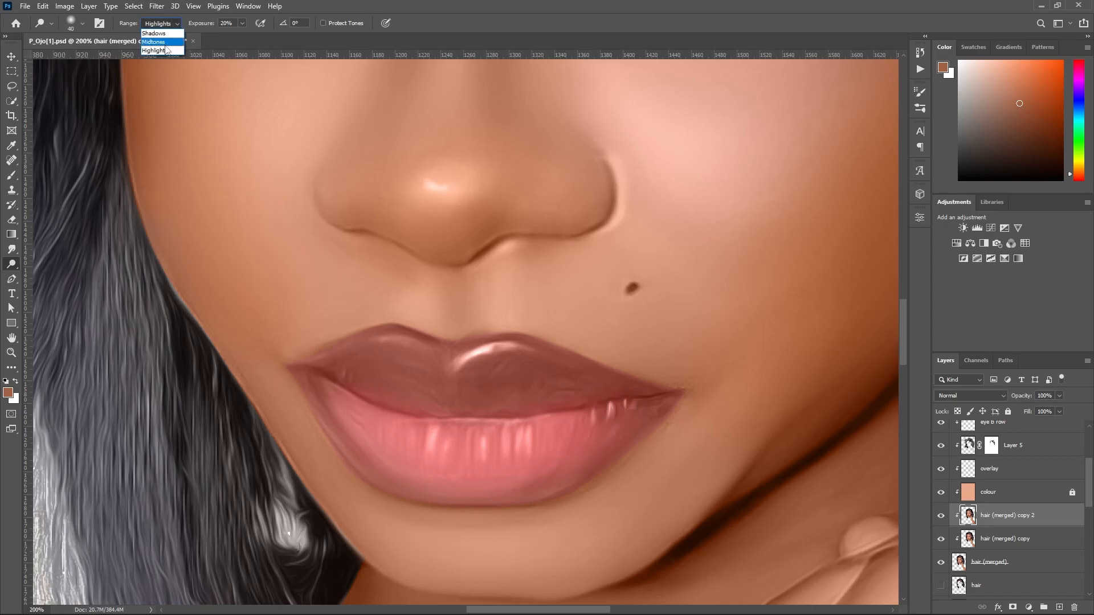
pyautogui.keyDown('alt'); pyautogui.click(522, 388); pyautogui.keyUp('alt')
pyautogui.scroll(-2, 522, 387)
pyautogui.scroll(2, 522, 387)
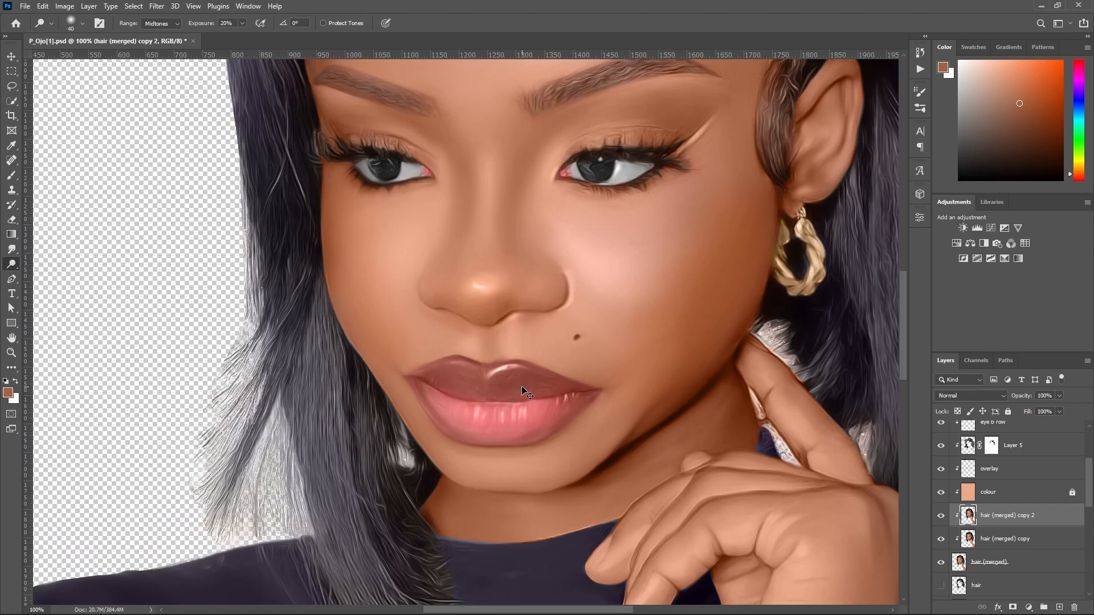
# Brighten the tip of the nose with an enlarged midtones dodge brush.
pyautogui.press(']')
# Set the dodge brush size to 250.
pyautogui.press(']')
pyautogui.press(']')
pyautogui.press(']')
pyautogui.moveTo(482, 282)
pyautogui.mouseDown()
pyautogui.moveTo(495, 279)
pyautogui.moveTo(478, 293)
pyautogui.mouseUp()
pyautogui.press(']')
pyautogui.press(']')
pyautogui.press(']')
pyautogui.press(']')
pyautogui.press(']')
pyautogui.press(']')
pyautogui.press(']')
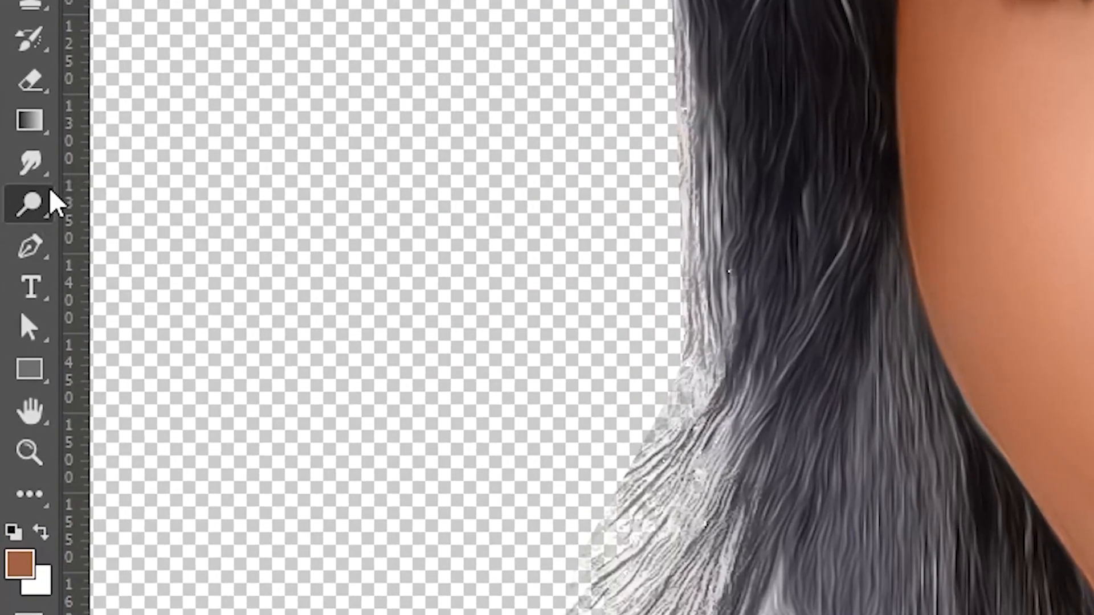
pyautogui.rightClick(52, 194)
pyautogui.click(147, 212)
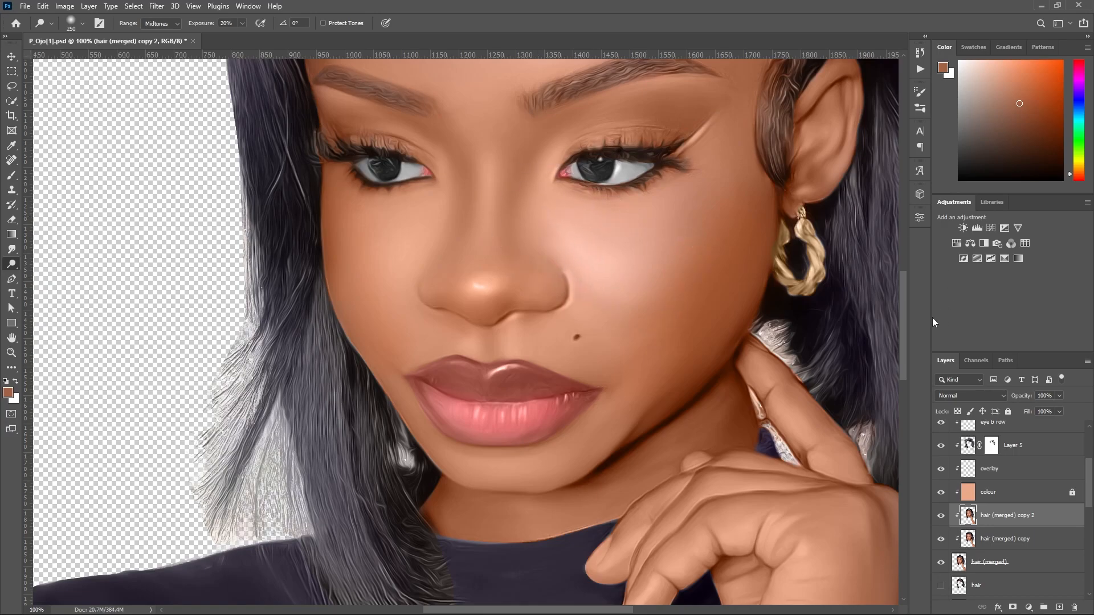
# Add a new layer above the lips layer and switch to the Brush tool.
pyautogui.moveTo(906, 327); pyautogui.dragTo(906, 310)
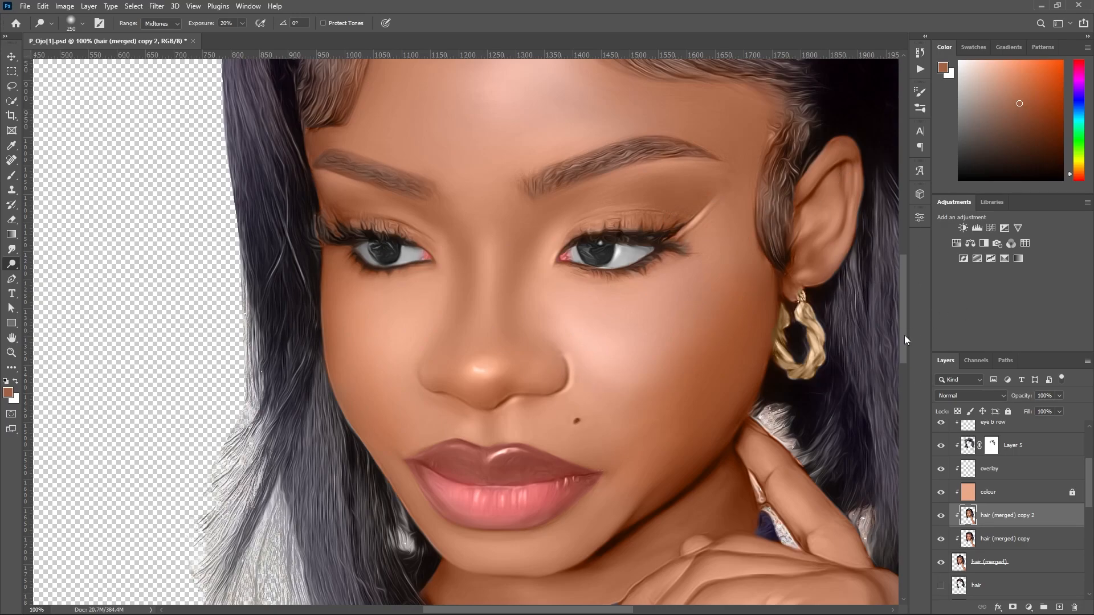
pyautogui.moveTo(904, 335); pyautogui.dragTo(925, 289)
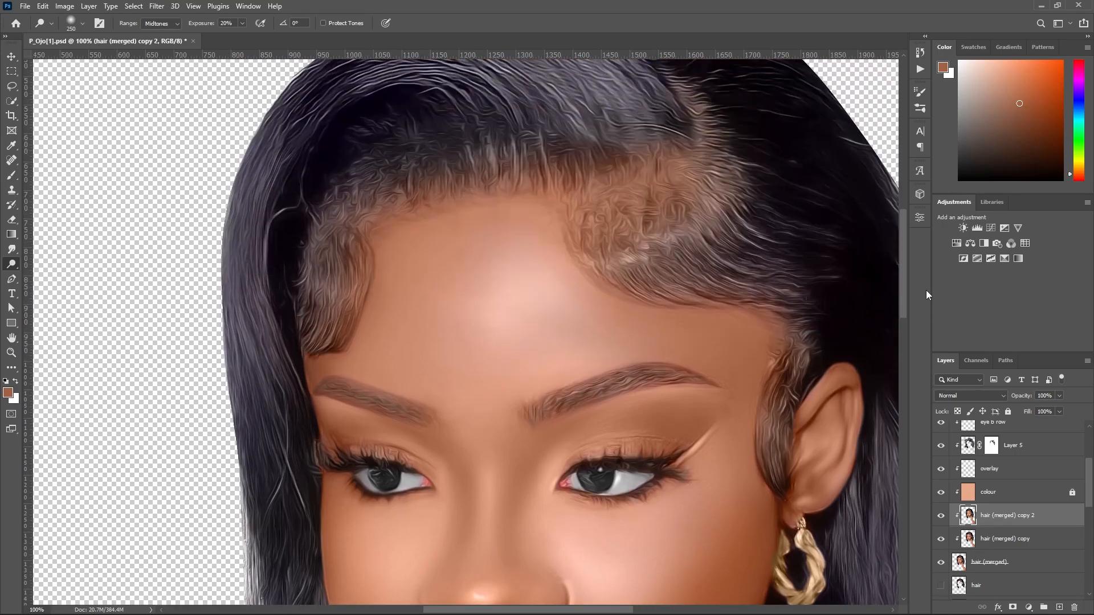
pyautogui.keyDown('alt'); pyautogui.click(540, 276); pyautogui.keyUp('alt')
pyautogui.keyDown('alt'); pyautogui.click(540, 276); pyautogui.keyUp('alt')
pyautogui.keyDown('alt'); pyautogui.click(540, 276); pyautogui.keyUp('alt')
pyautogui.keyDown('alt'); pyautogui.click(540, 276); pyautogui.keyUp('alt')
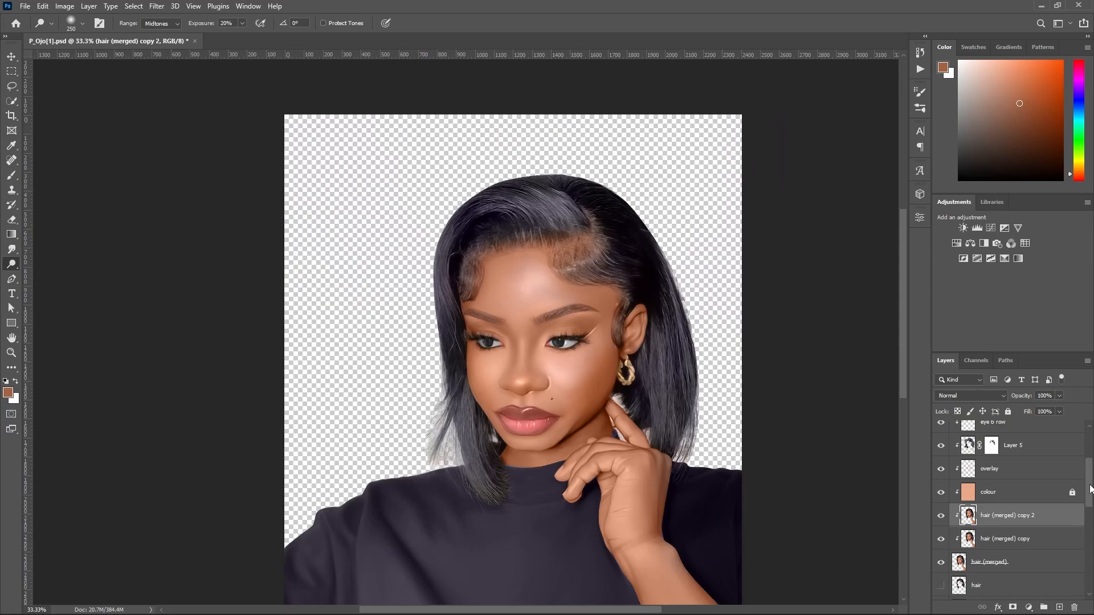
pyautogui.scroll(3, 1090, 489)
pyautogui.click(1017, 437)
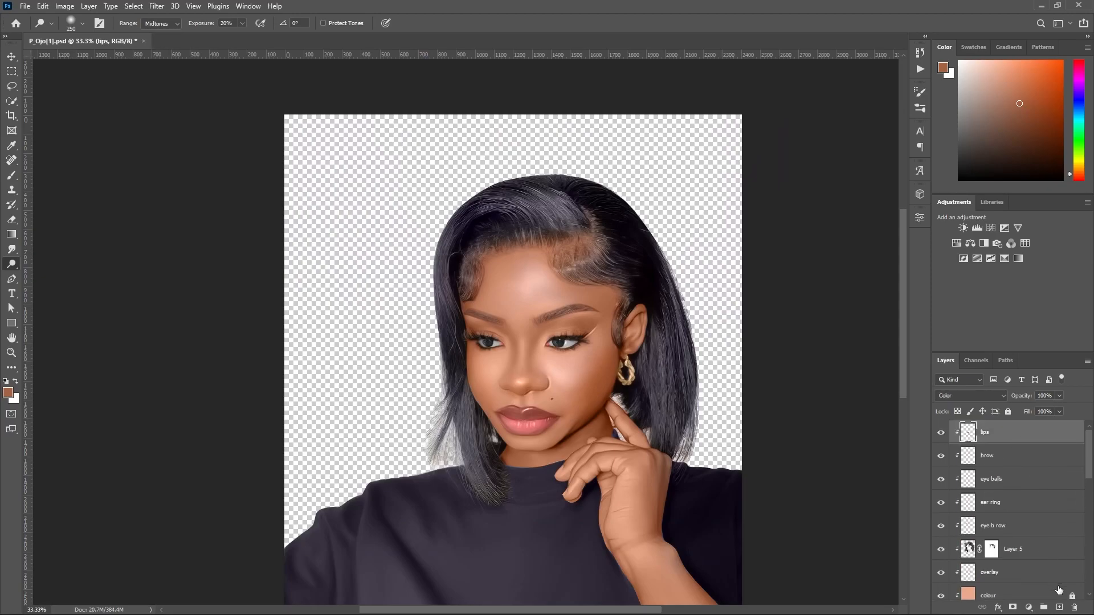
pyautogui.click(1059, 607)
pyautogui.press('b')
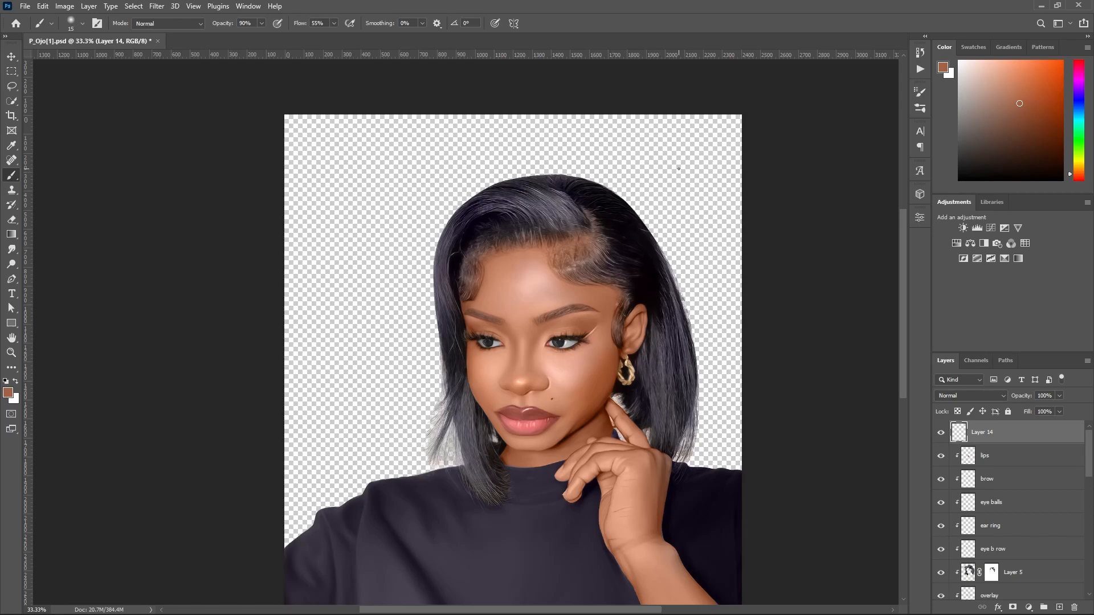
# Undo the yellow test mark on the forehead, enlarge the brush to 40 and set the painting colour to bright blue.
pyautogui.click(1082, 162)
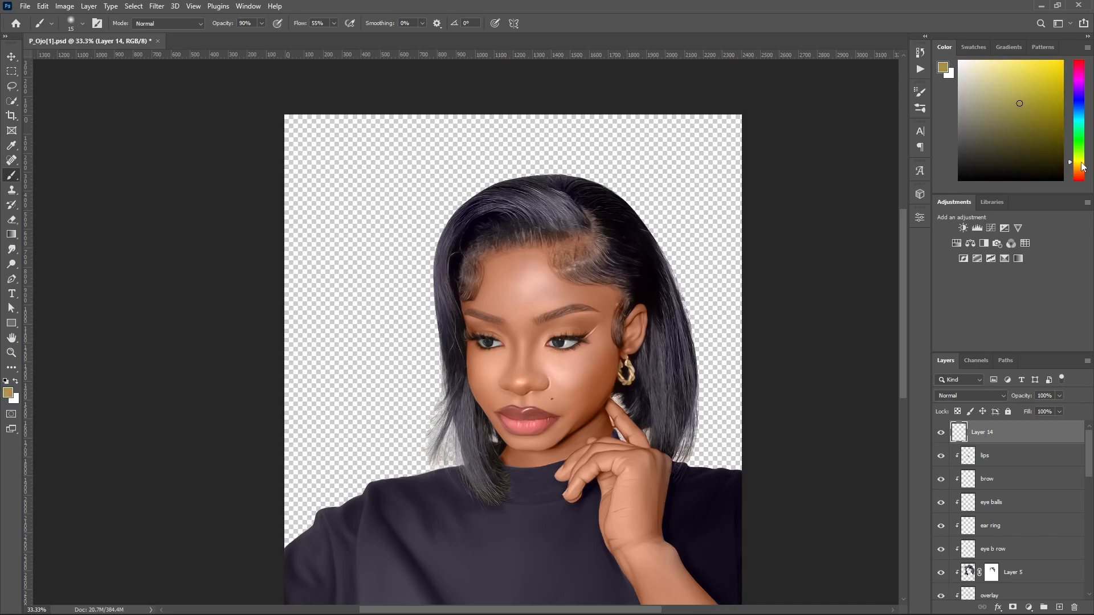
pyautogui.click(1066, 63)
pyautogui.click(1079, 165)
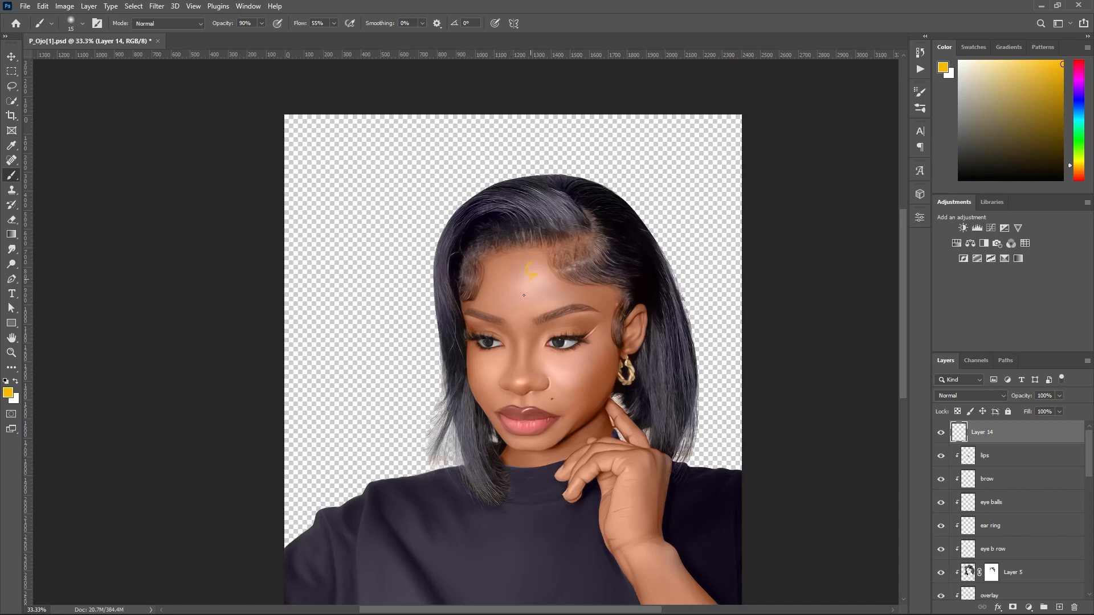
pyautogui.hotkey('ctrl', 'z')
pyautogui.press(']')
pyautogui.click(1075, 103)
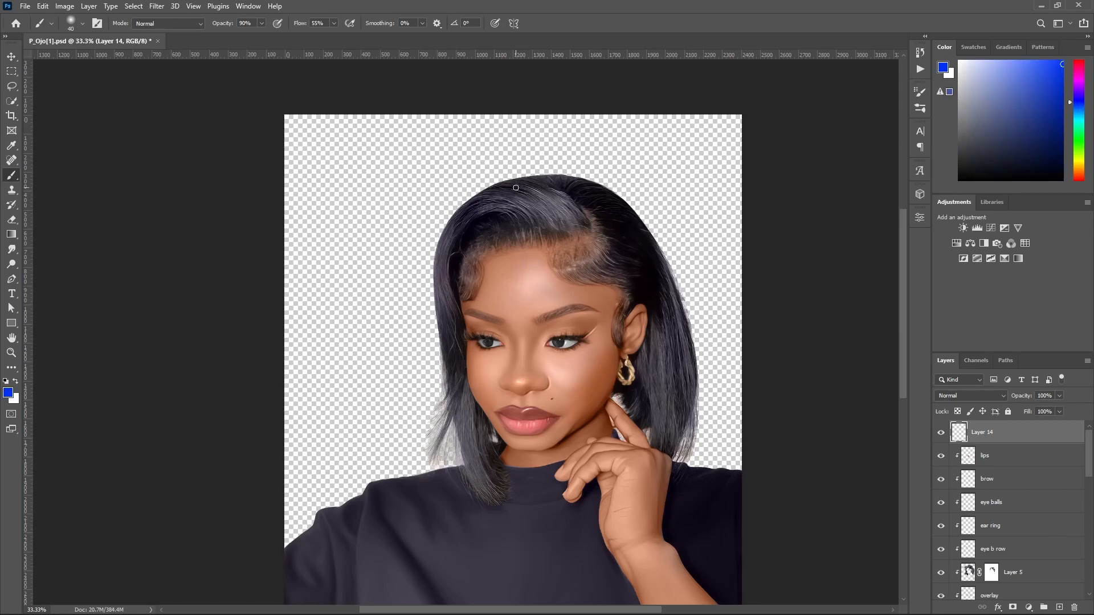
pyautogui.moveTo(523, 256)
pyautogui.mouseDown()
pyautogui.moveTo(548, 293)
pyautogui.moveTo(514, 289)
pyautogui.moveTo(535, 277)
pyautogui.mouseUp()
pyautogui.moveTo(580, 368); pyautogui.dragTo(565, 376)
pyautogui.hotkey('ctrl', 'z')
pyautogui.hotkey('ctrl', 'z')
# Draw blue arrows pointing to the forehead and cheek to show the light directions, and hide the arrow layer.
pyautogui.moveTo(437, 411)
pyautogui.mouseDown()
pyautogui.moveTo(498, 327)
pyautogui.moveTo(542, 293)
pyautogui.mouseUp()
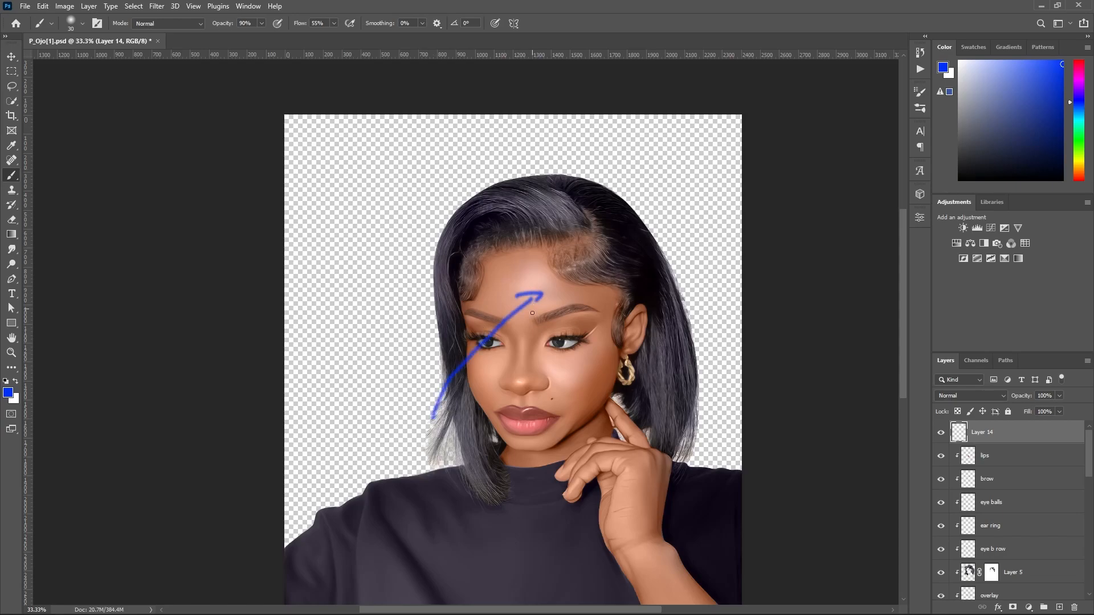
pyautogui.moveTo(529, 494); pyautogui.dragTo(570, 357)
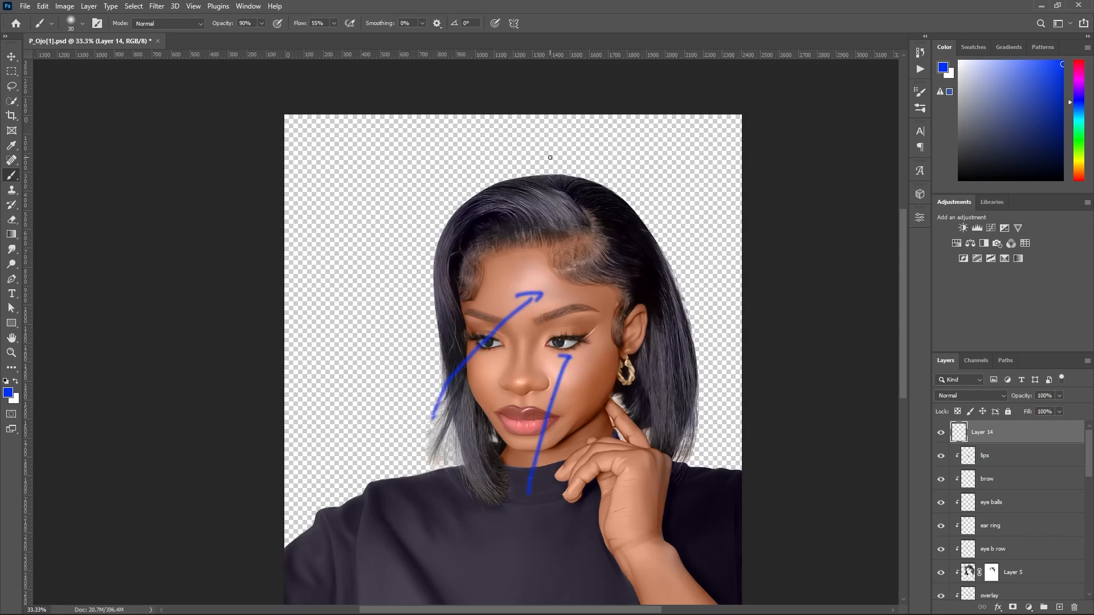
pyautogui.moveTo(488, 131)
pyautogui.mouseDown()
pyautogui.moveTo(531, 228)
pyautogui.moveTo(543, 308)
pyautogui.mouseUp()
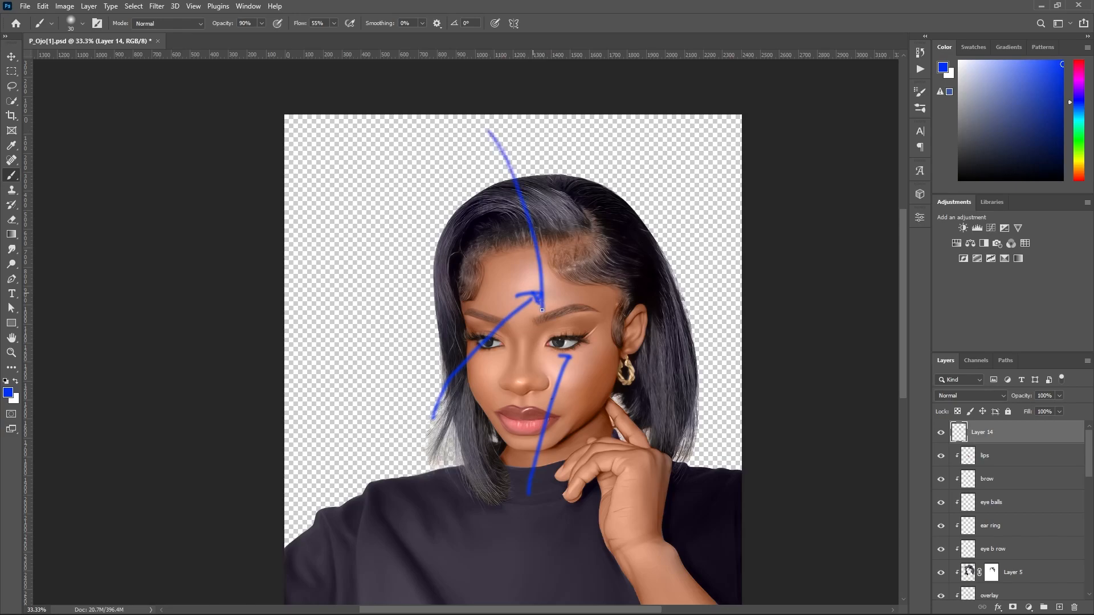
pyautogui.moveTo(599, 226)
pyautogui.mouseDown()
pyautogui.moveTo(563, 295)
pyautogui.moveTo(512, 277)
pyautogui.mouseUp()
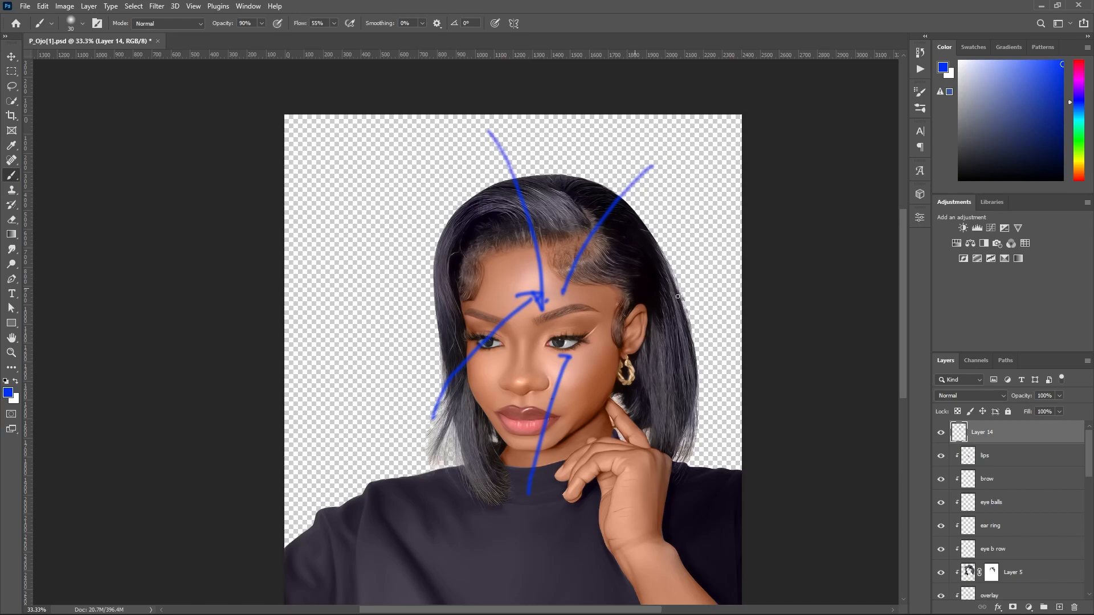
pyautogui.click(939, 433)
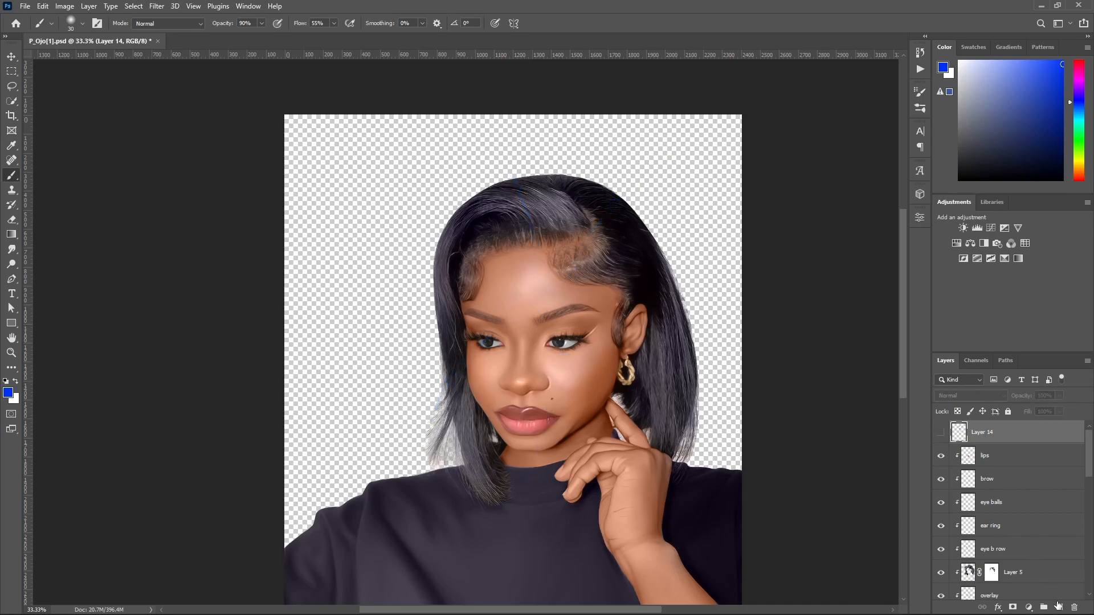
# On a new layer, circle the highlight areas on the forehead, cheeks, nose and lower lip in blue and mark the forehead with a line.
pyautogui.click(1058, 606)
pyautogui.moveTo(520, 270)
pyautogui.mouseDown()
pyautogui.moveTo(543, 316)
pyautogui.moveTo(549, 277)
pyautogui.moveTo(508, 281)
pyautogui.mouseUp()
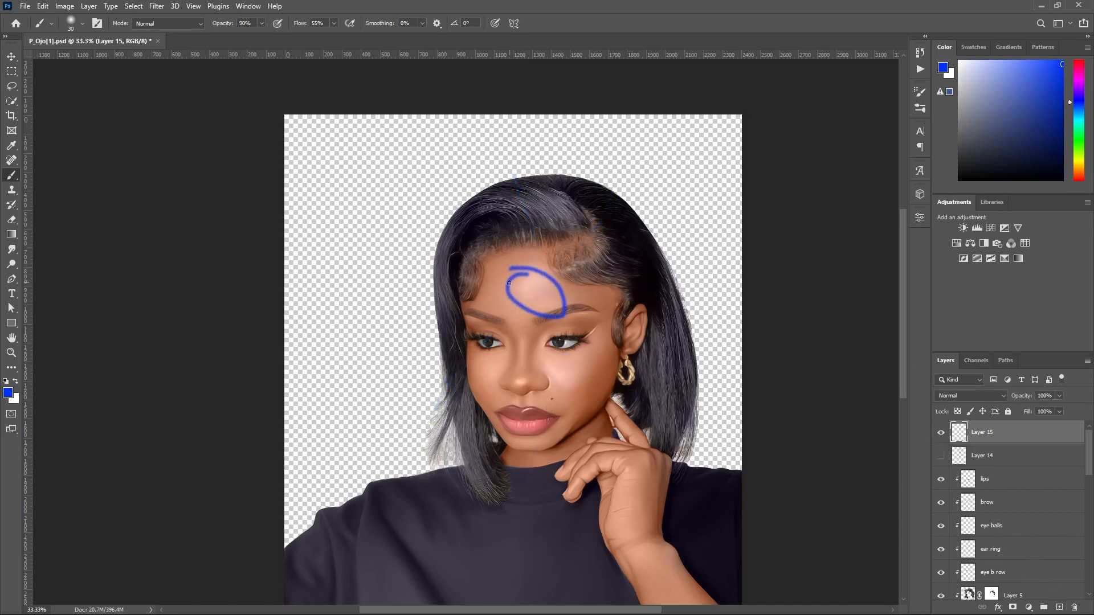
pyautogui.moveTo(576, 345)
pyautogui.mouseDown()
pyautogui.moveTo(581, 370)
pyautogui.moveTo(541, 361)
pyautogui.mouseUp()
pyautogui.moveTo(506, 425)
pyautogui.mouseDown()
pyautogui.moveTo(535, 424)
pyautogui.moveTo(508, 425)
pyautogui.mouseUp()
pyautogui.moveTo(513, 376)
pyautogui.mouseDown()
pyautogui.moveTo(477, 367)
pyautogui.moveTo(493, 375)
pyautogui.moveTo(501, 356)
pyautogui.moveTo(476, 355)
pyautogui.mouseUp()
pyautogui.moveTo(507, 166); pyautogui.dragTo(533, 316)
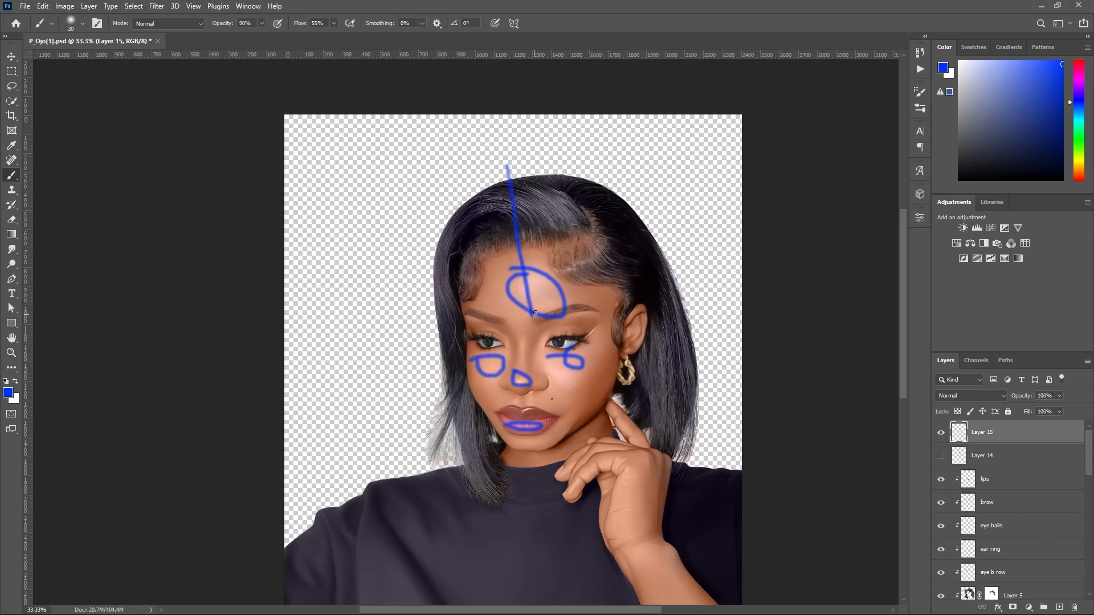
# Outline the highlight areas on the hand and forearm in blue, and hide the layer holding these marks.
pyautogui.moveTo(630, 464)
pyautogui.mouseDown()
pyautogui.moveTo(625, 524)
pyautogui.moveTo(621, 457)
pyautogui.moveTo(573, 476)
pyautogui.moveTo(591, 487)
pyautogui.moveTo(623, 459)
pyautogui.mouseUp()
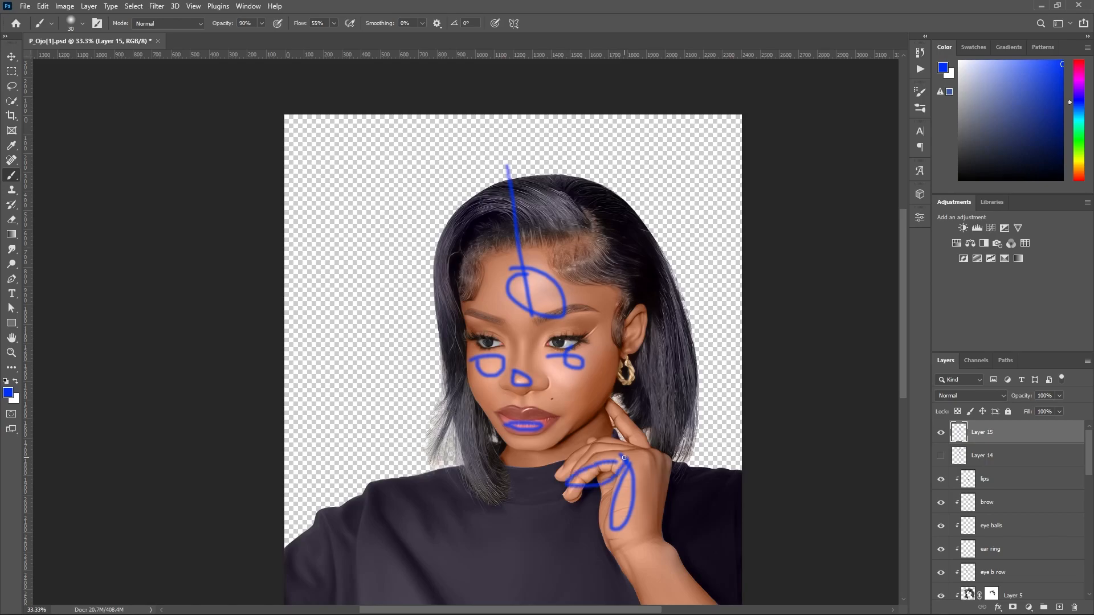
pyautogui.scroll(-2, 641, 455)
pyautogui.moveTo(648, 410)
pyautogui.mouseDown()
pyautogui.moveTo(735, 527)
pyautogui.moveTo(681, 472)
pyautogui.mouseUp()
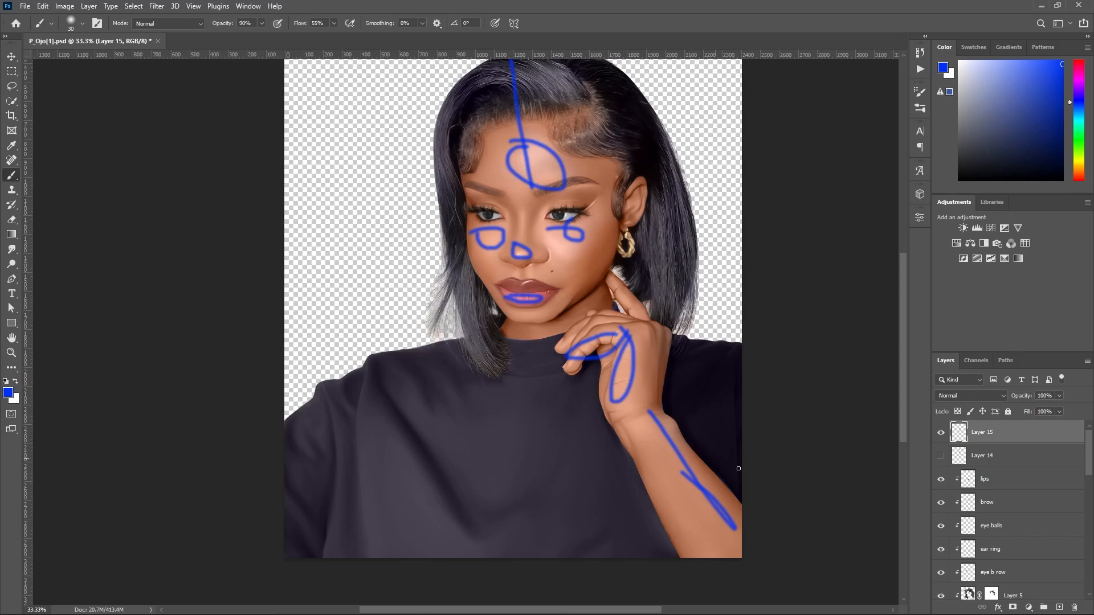
pyautogui.moveTo(931, 446); pyautogui.dragTo(904, 383)
pyautogui.click(940, 433)
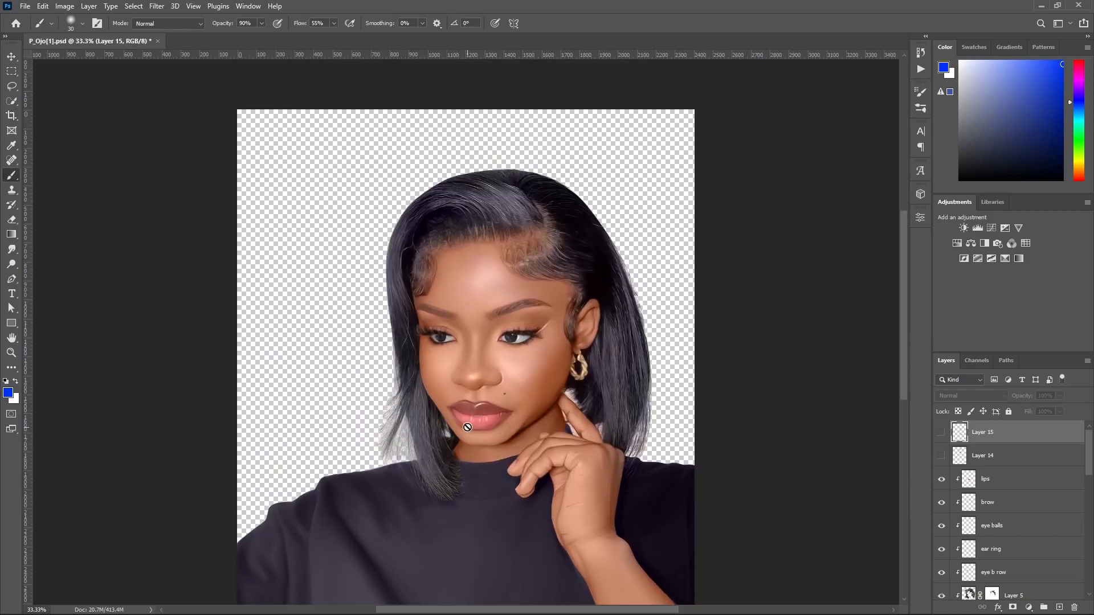
# Compare the portrait with and without the hair (merged) copy 2 layer by toggling that layer's visibility.
pyautogui.press('o')
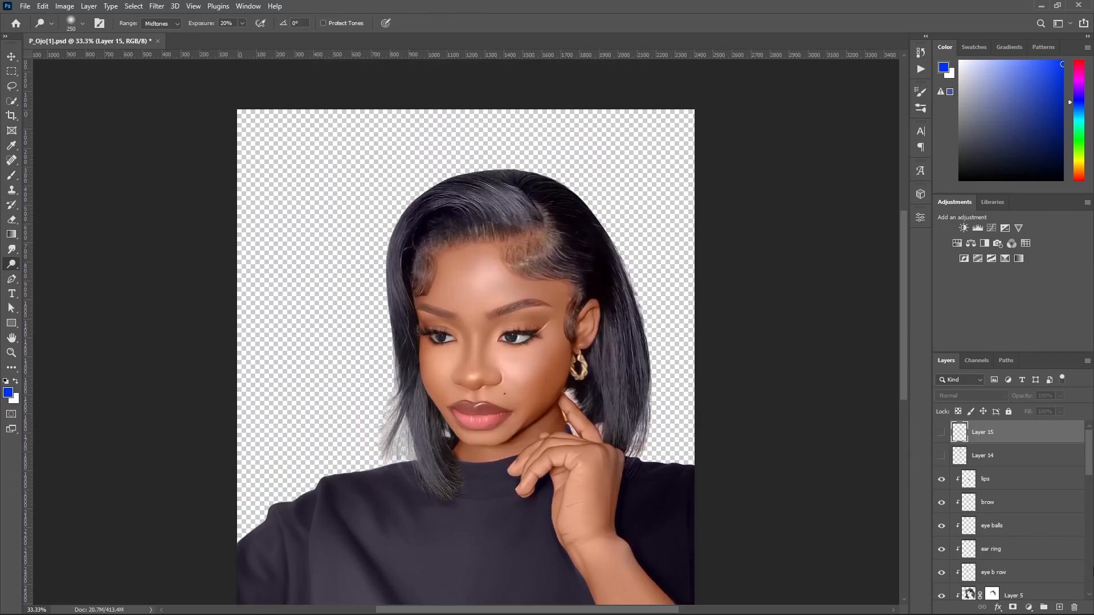
pyautogui.keyDown('ctrl'); pyautogui.click(529, 385); pyautogui.keyUp('ctrl')
pyautogui.moveTo(1091, 481); pyautogui.dragTo(1091, 505)
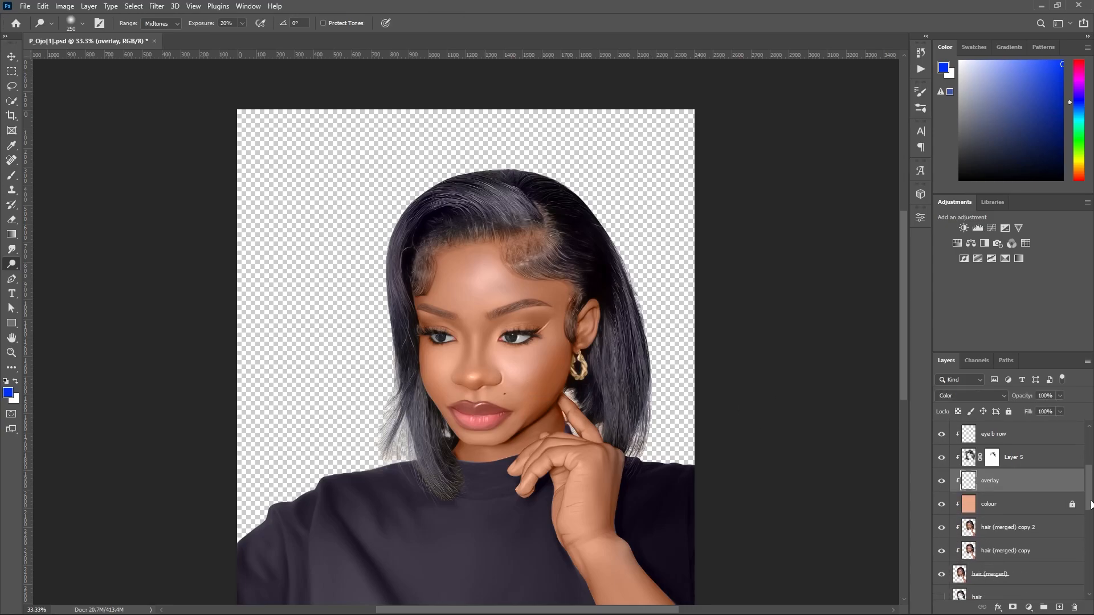
pyautogui.click(995, 533)
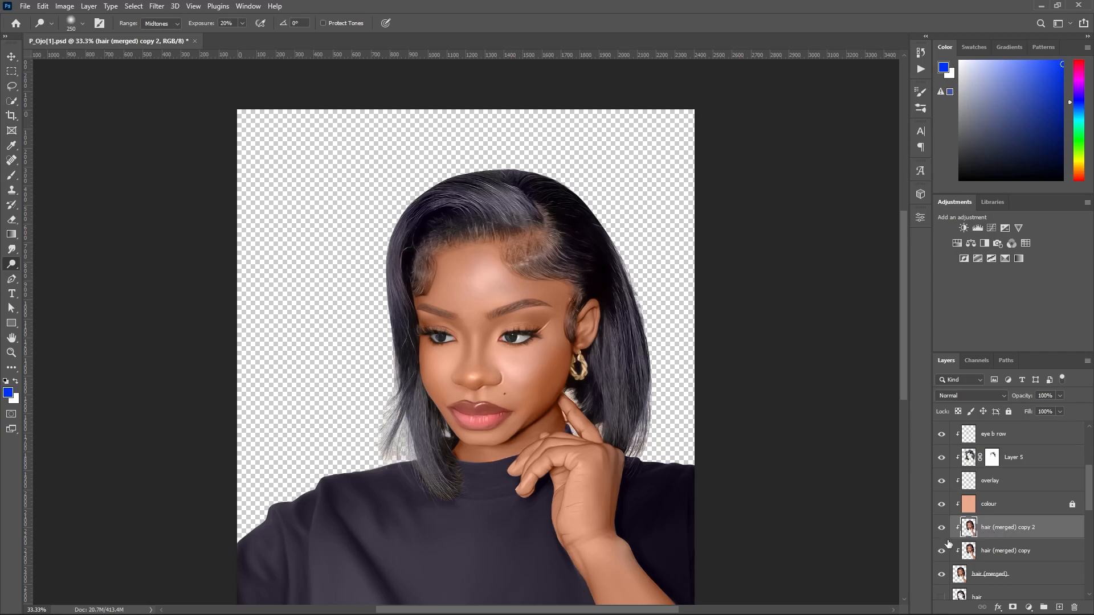
pyautogui.click(941, 528)
pyautogui.click(941, 529)
pyautogui.click(940, 529)
pyautogui.click(941, 529)
# Switch to the Burn tool and reduce its brush size to 15.
pyautogui.hotkey('shift', 'o')
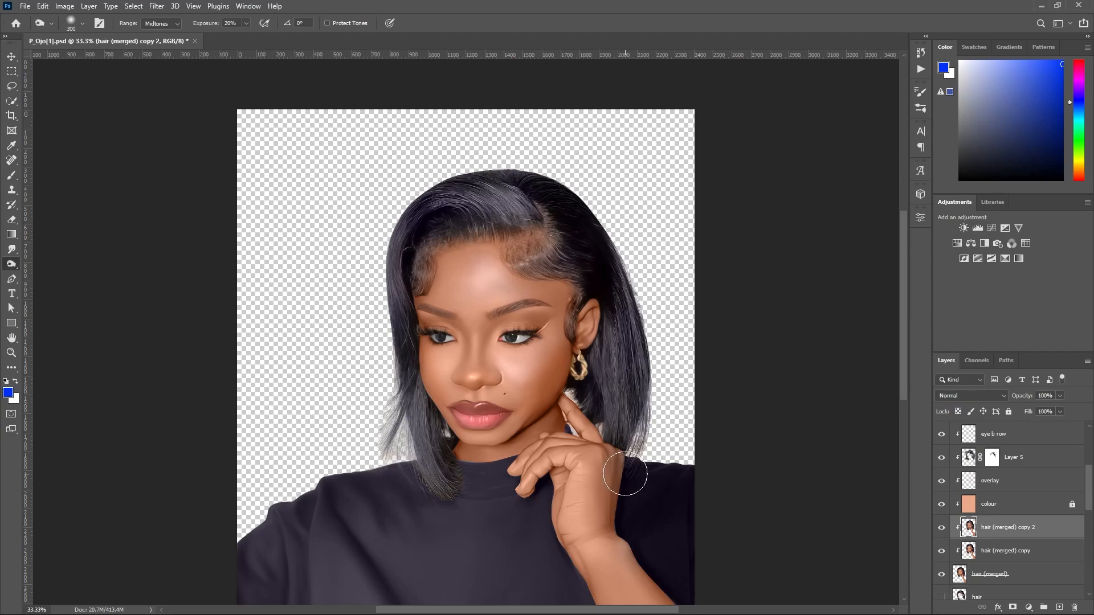
pyautogui.scroll(2, 533, 385)
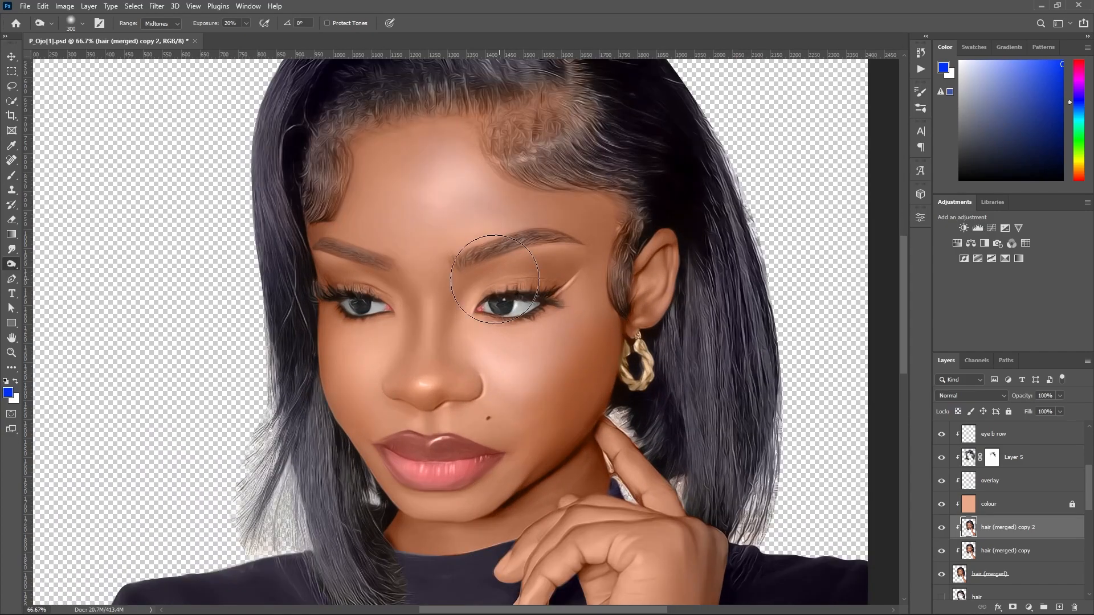
pyautogui.press('[')
pyautogui.press('[')
pyautogui.press('[')
pyautogui.press('[')
pyautogui.press('[')
pyautogui.press('[')
# Add a new layer directly above the overlay layer and set its blend mode to Color.
pyautogui.click(1034, 480)
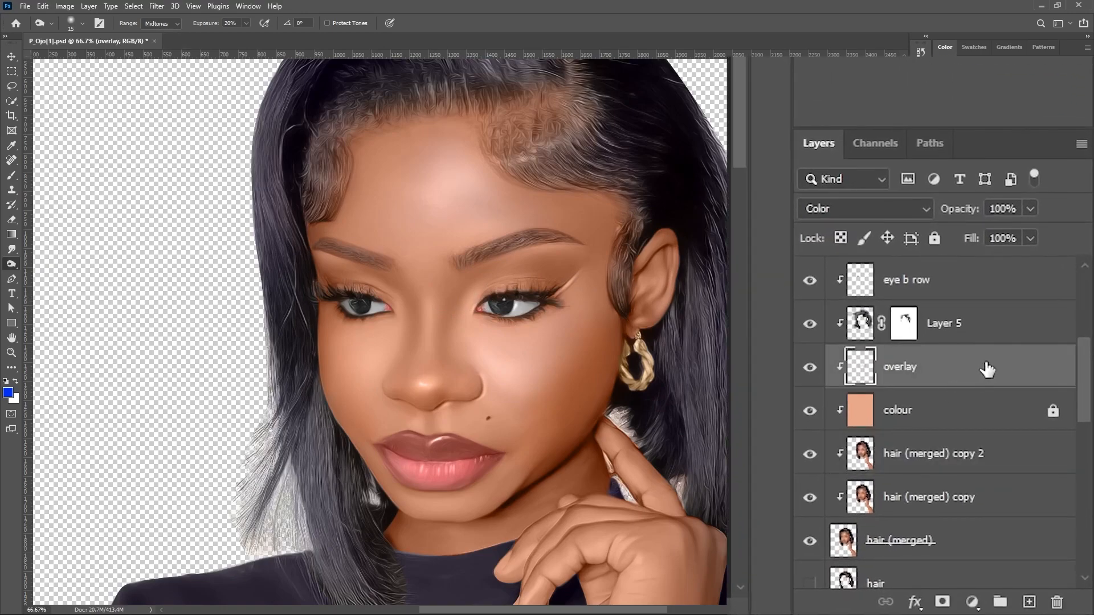
pyautogui.click(1031, 601)
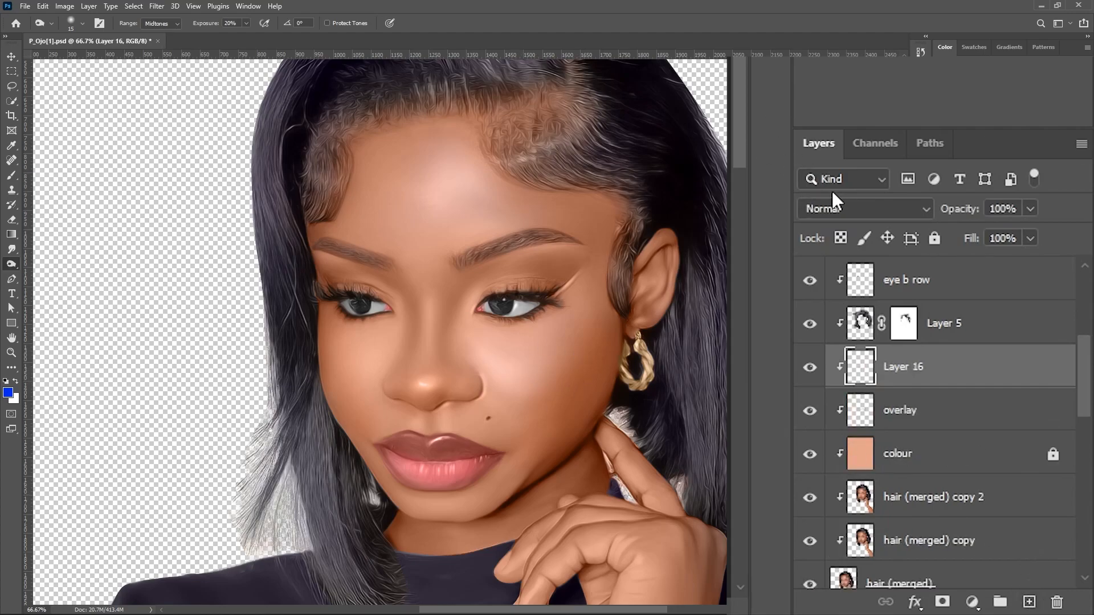
pyautogui.click(836, 209)
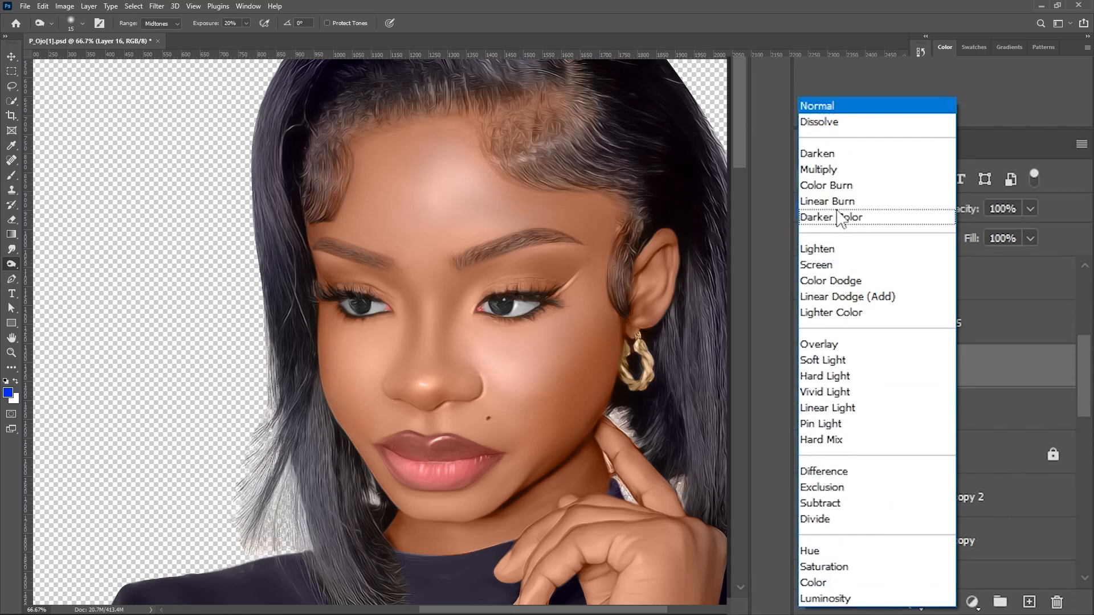
pyautogui.click(827, 582)
pyautogui.press('super')
pyautogui.press('super')
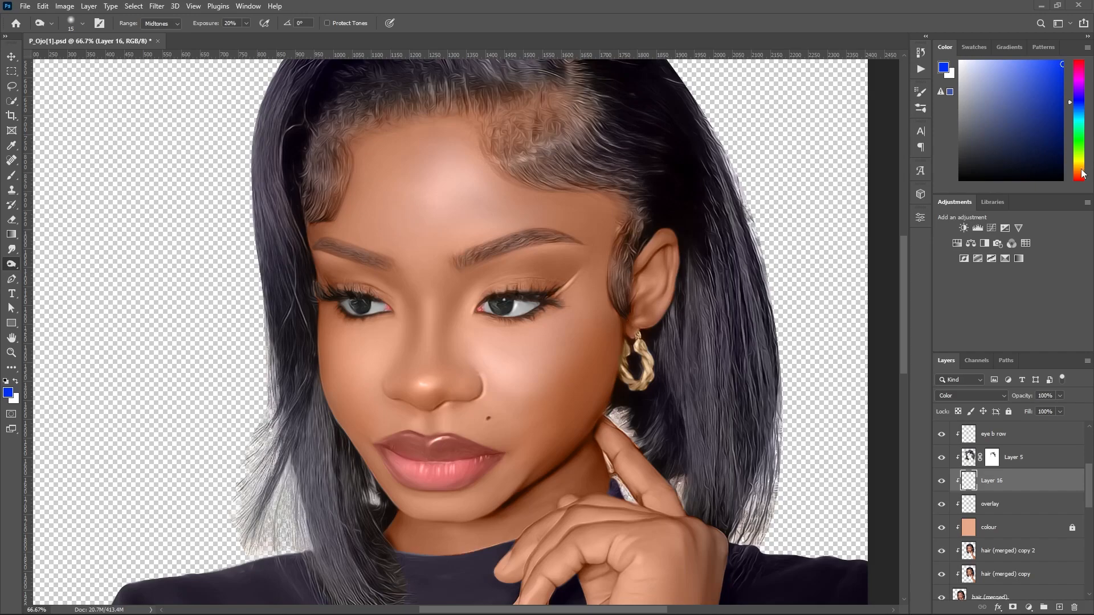
# Set the painting colour to a slightly softened bright red and enlarge the Brush tool to 125.
pyautogui.click(1079, 179)
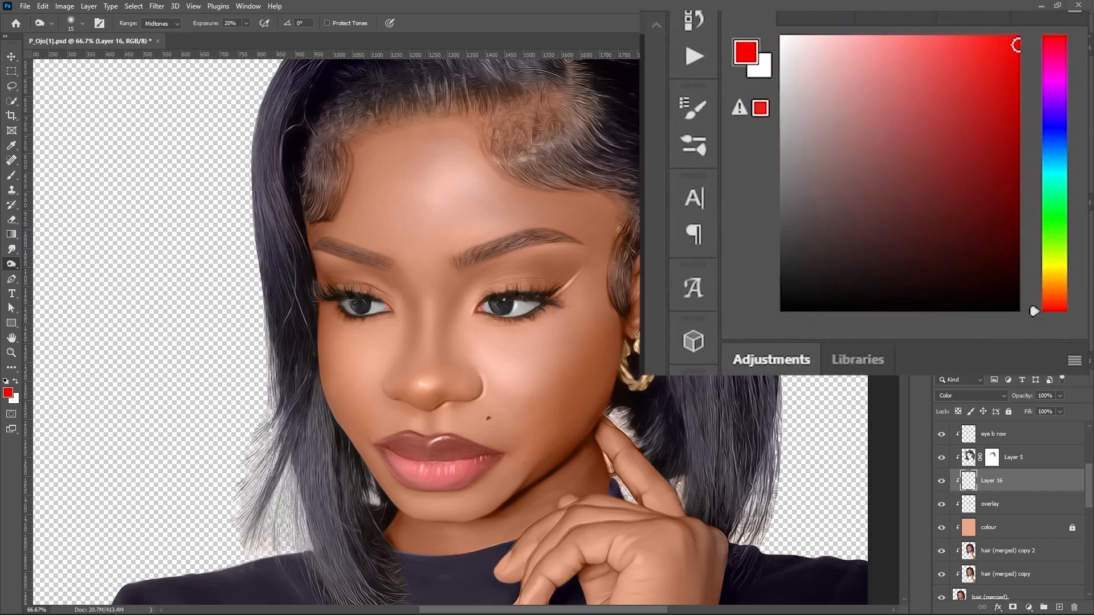
pyautogui.moveTo(1000, 58)
pyautogui.mouseDown()
pyautogui.moveTo(975, 54)
pyautogui.moveTo(982, 59)
pyautogui.mouseUp()
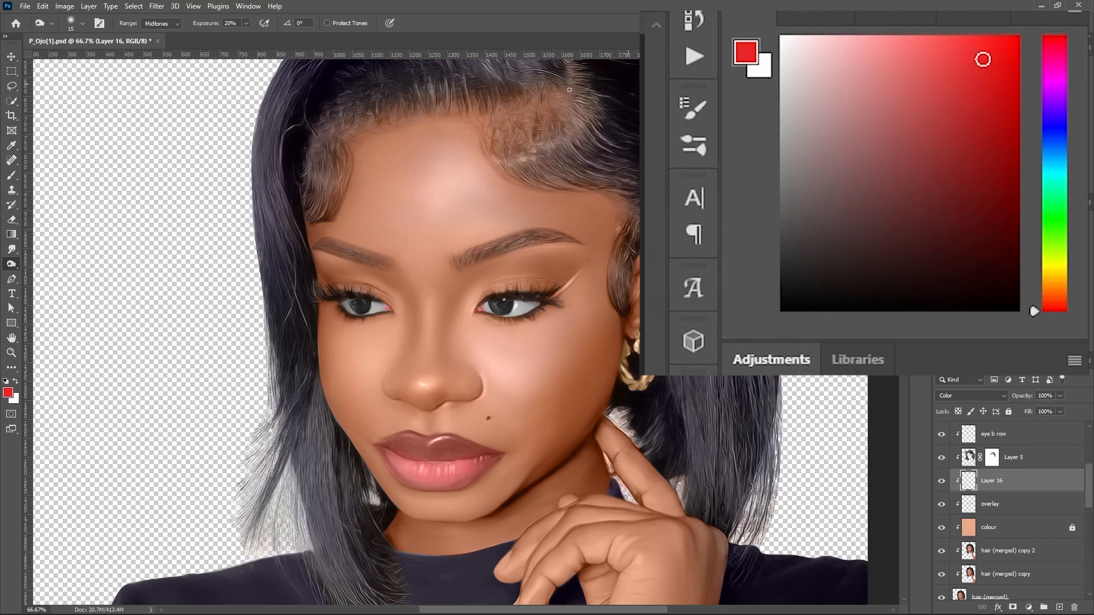
pyautogui.click(12, 176)
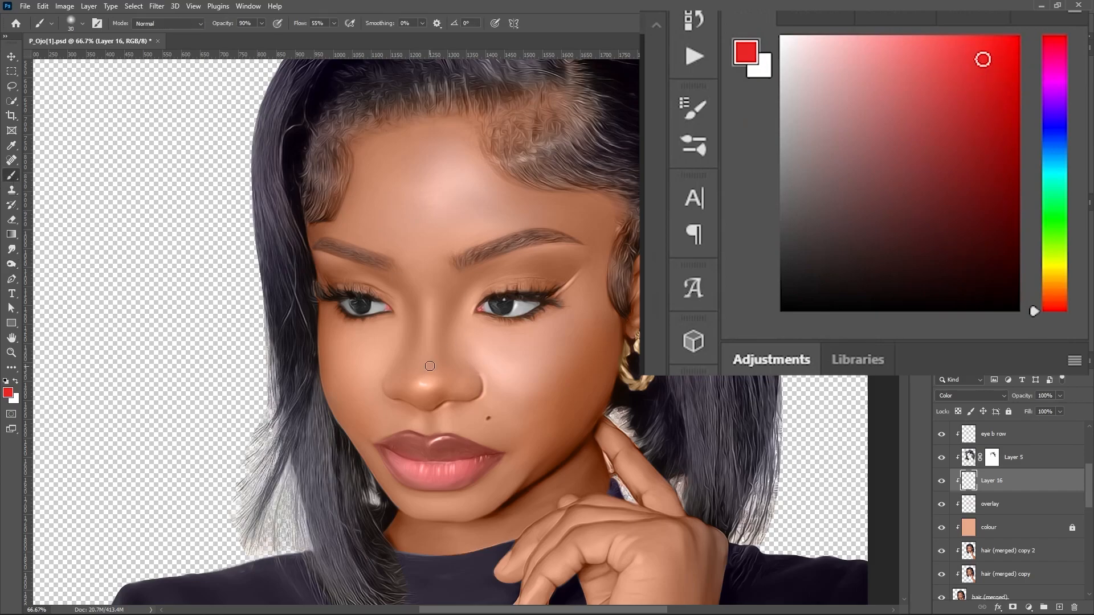
pyautogui.press(']')
pyautogui.press(']')
pyautogui.press(']')
pyautogui.press(']')
pyautogui.press(']')
pyautogui.press(']')
pyautogui.press(']')
pyautogui.press(']')
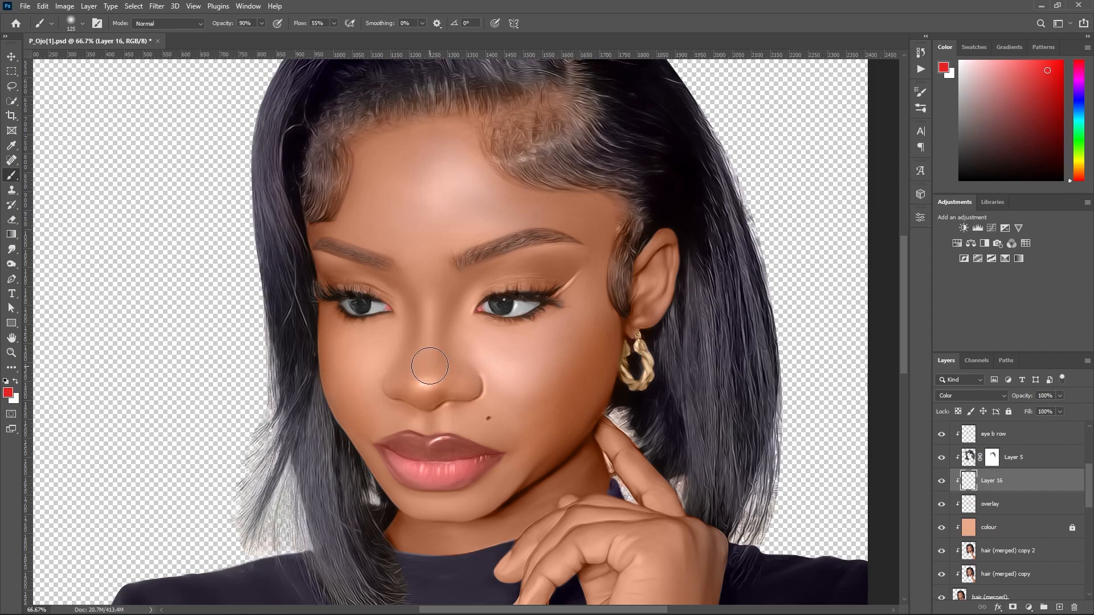
# Paint red over the nose, both cheeks and the forehead highlights, enlarging the brush for the broader areas.
pyautogui.moveTo(430, 366)
pyautogui.mouseDown()
pyautogui.moveTo(416, 382)
pyautogui.moveTo(484, 386)
pyautogui.moveTo(465, 385)
pyautogui.mouseUp()
pyautogui.moveTo(371, 378); pyautogui.dragTo(390, 374)
pyautogui.press(']')
# Paint red over the fingers, back of the hand and forearm with the brush enlarged to 250.
pyautogui.press(']')
pyautogui.press(']')
pyautogui.moveTo(593, 325)
pyautogui.mouseDown()
pyautogui.moveTo(569, 325)
pyautogui.moveTo(521, 374)
pyautogui.moveTo(488, 354)
pyautogui.moveTo(525, 403)
pyautogui.mouseUp()
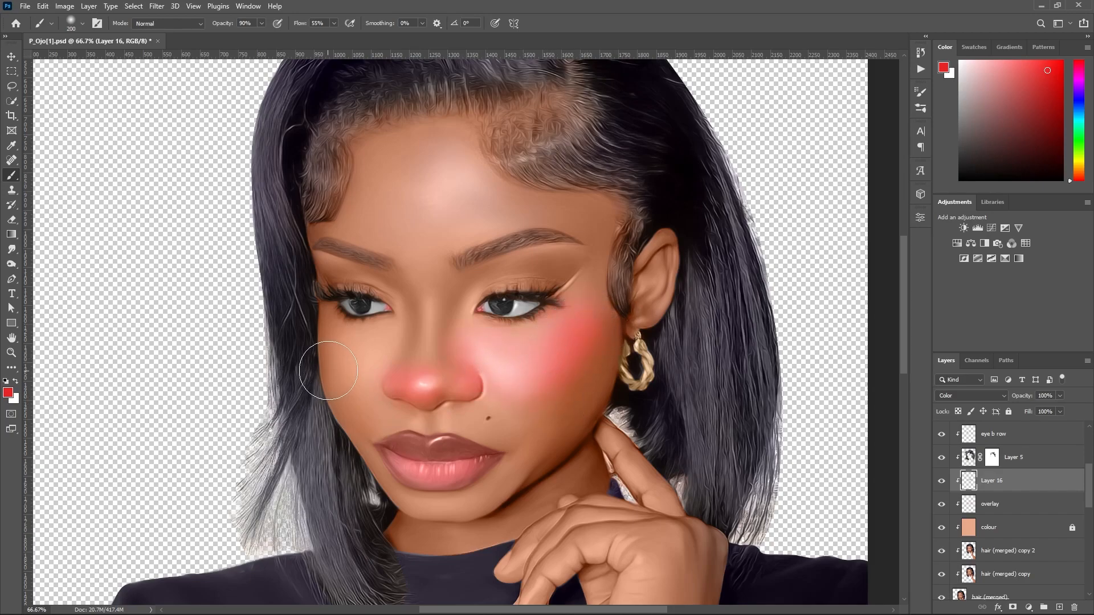
pyautogui.moveTo(350, 376); pyautogui.dragTo(367, 330)
pyautogui.moveTo(422, 142); pyautogui.dragTo(393, 165)
pyautogui.moveTo(470, 197)
pyautogui.mouseDown()
pyautogui.moveTo(500, 202)
pyautogui.moveTo(418, 223)
pyautogui.moveTo(409, 184)
pyautogui.moveTo(438, 160)
pyautogui.moveTo(485, 186)
pyautogui.moveTo(486, 205)
pyautogui.moveTo(510, 205)
pyautogui.moveTo(444, 225)
pyautogui.moveTo(488, 212)
pyautogui.mouseUp()
pyautogui.press(']')
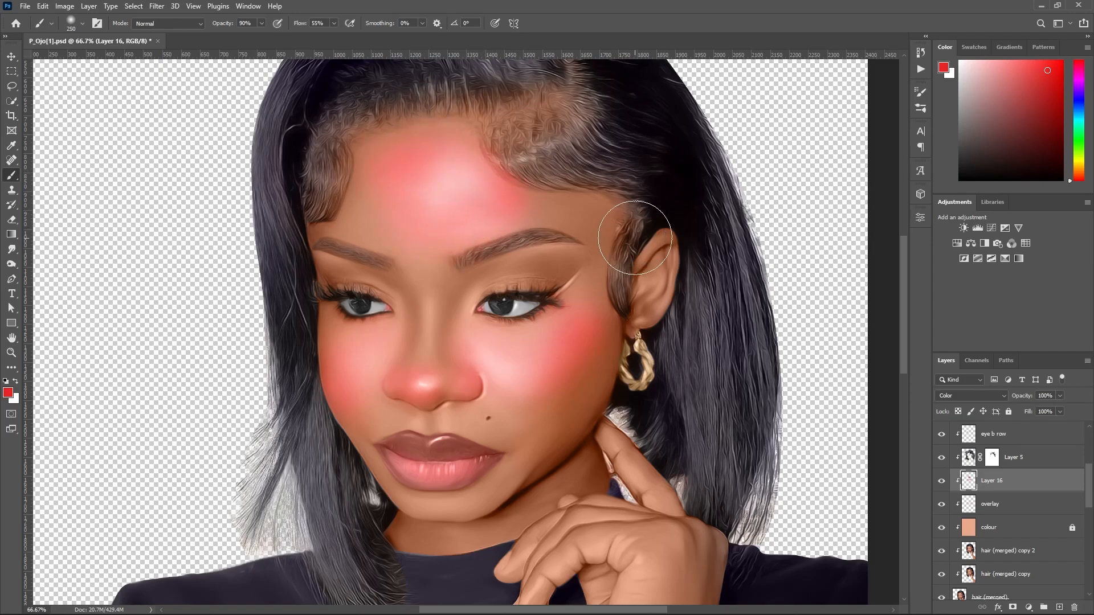
pyautogui.moveTo(903, 324); pyautogui.dragTo(906, 370)
pyautogui.moveTo(593, 399)
pyautogui.mouseDown()
pyautogui.moveTo(542, 419)
pyautogui.moveTo(640, 403)
pyautogui.moveTo(648, 496)
pyautogui.mouseUp()
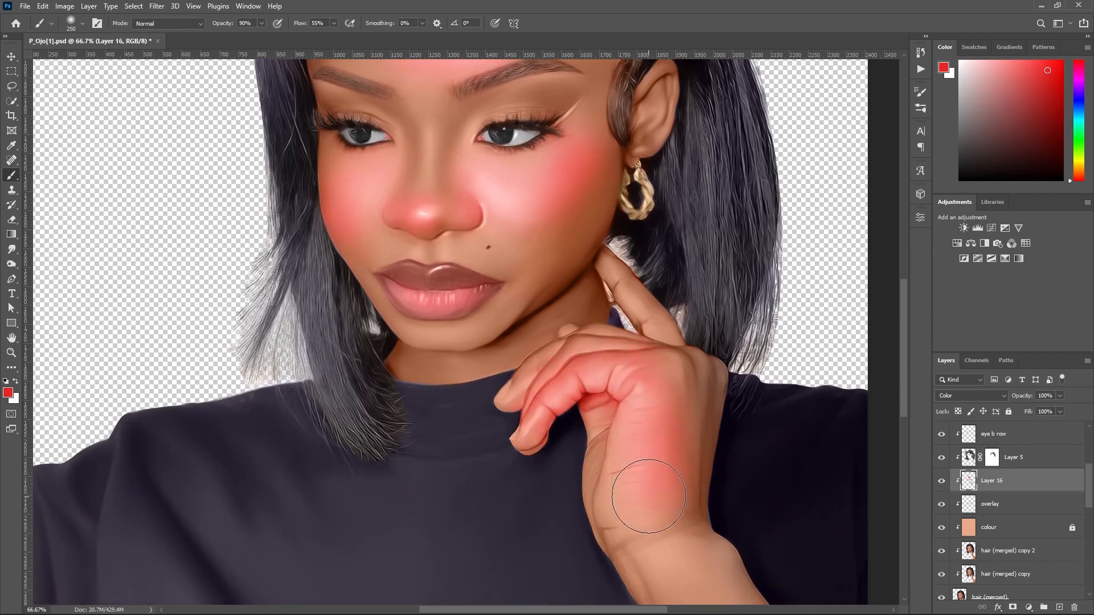
pyautogui.scroll(-5, 642, 488)
pyautogui.moveTo(855, 587); pyautogui.dragTo(691, 371)
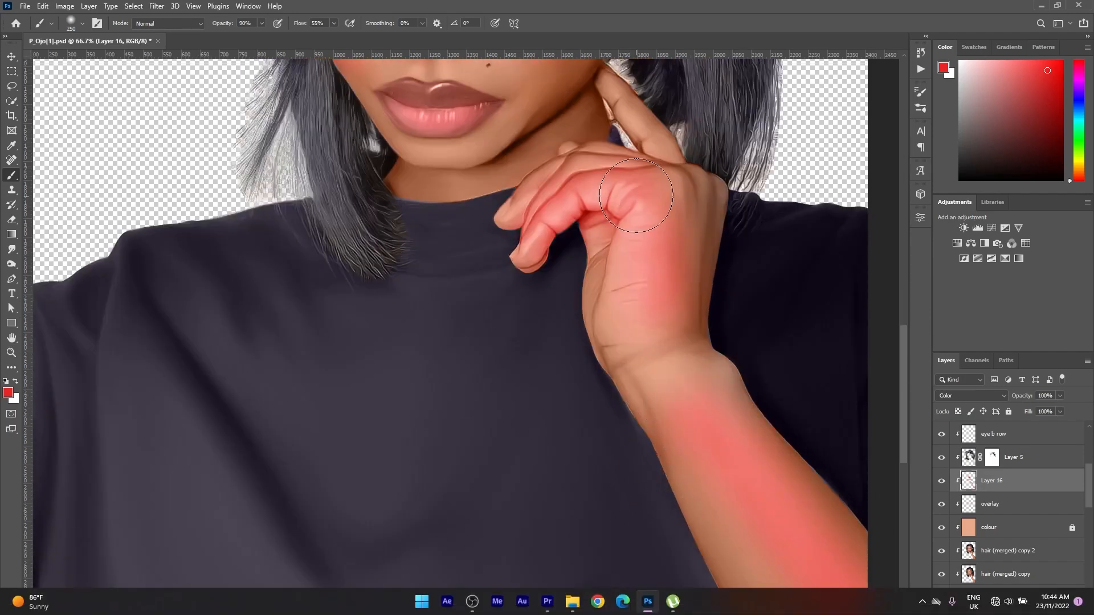
# Switch to the Eraser with its opacity at 20% and its brush size at 300.
pyautogui.scroll(10, 636, 195)
pyautogui.press('e')
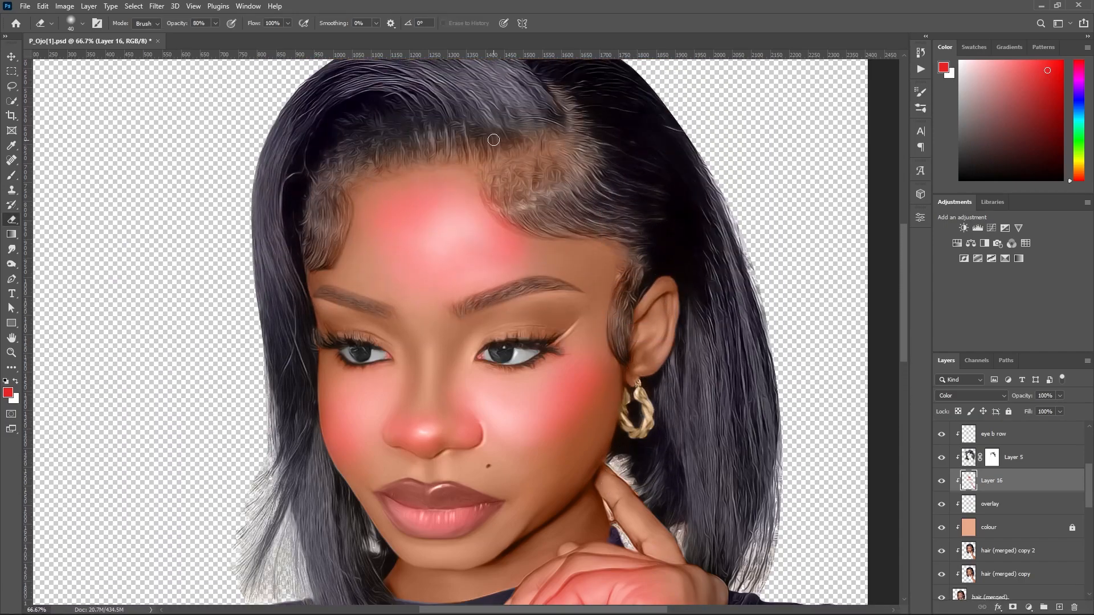
pyautogui.press(']')
pyautogui.press(']')
pyautogui.press(']')
pyautogui.press(']')
pyautogui.press(']')
pyautogui.press(']')
pyautogui.press(']')
pyautogui.press(']')
pyautogui.press('2')
pyautogui.press(']')
pyautogui.press(']')
pyautogui.press(']')
# Soften the red paint on the forehead, cheeks, nose and hand by lightly erasing around it.
pyautogui.moveTo(541, 240)
pyautogui.mouseDown()
pyautogui.moveTo(488, 191)
pyautogui.moveTo(481, 244)
pyautogui.moveTo(378, 221)
pyautogui.moveTo(434, 312)
pyautogui.moveTo(454, 317)
pyautogui.mouseUp()
pyautogui.moveTo(636, 340)
pyautogui.mouseDown()
pyautogui.moveTo(597, 405)
pyautogui.moveTo(580, 338)
pyautogui.moveTo(564, 373)
pyautogui.mouseUp()
pyautogui.moveTo(364, 386)
pyautogui.mouseDown()
pyautogui.moveTo(370, 421)
pyautogui.moveTo(476, 442)
pyautogui.moveTo(531, 403)
pyautogui.moveTo(479, 408)
pyautogui.moveTo(463, 373)
pyautogui.mouseUp()
pyautogui.scroll(-4, 781, 346)
pyautogui.moveTo(587, 483)
pyautogui.mouseDown()
pyautogui.moveTo(571, 511)
pyautogui.moveTo(626, 415)
pyautogui.moveTo(482, 469)
pyautogui.mouseUp()
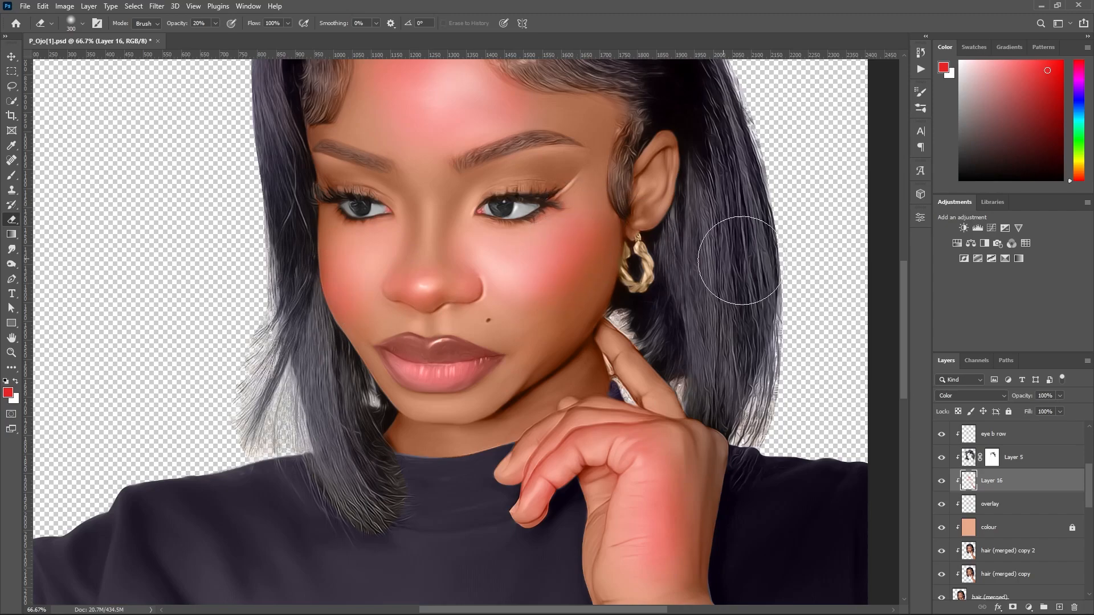
# Reduce the red Color layer's opacity to 42%, comparing the portrait with and without the layer.
pyautogui.moveTo(905, 379); pyautogui.dragTo(904, 330)
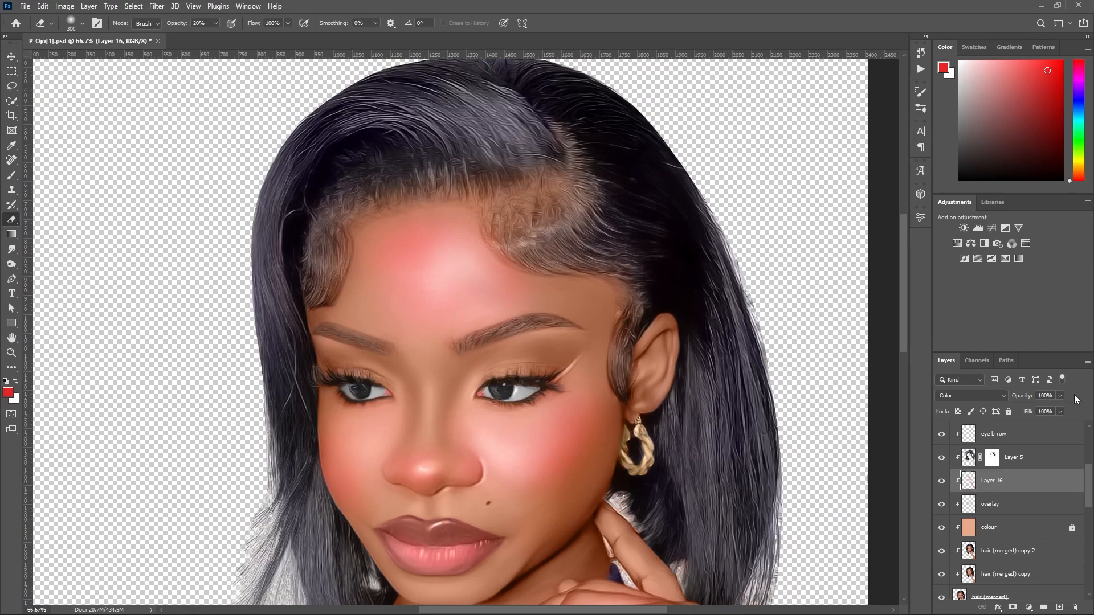
pyautogui.moveTo(1028, 400); pyautogui.dragTo(1000, 400)
pyautogui.hotkey('ctrl', '-')
pyautogui.hotkey('ctrl', '-')
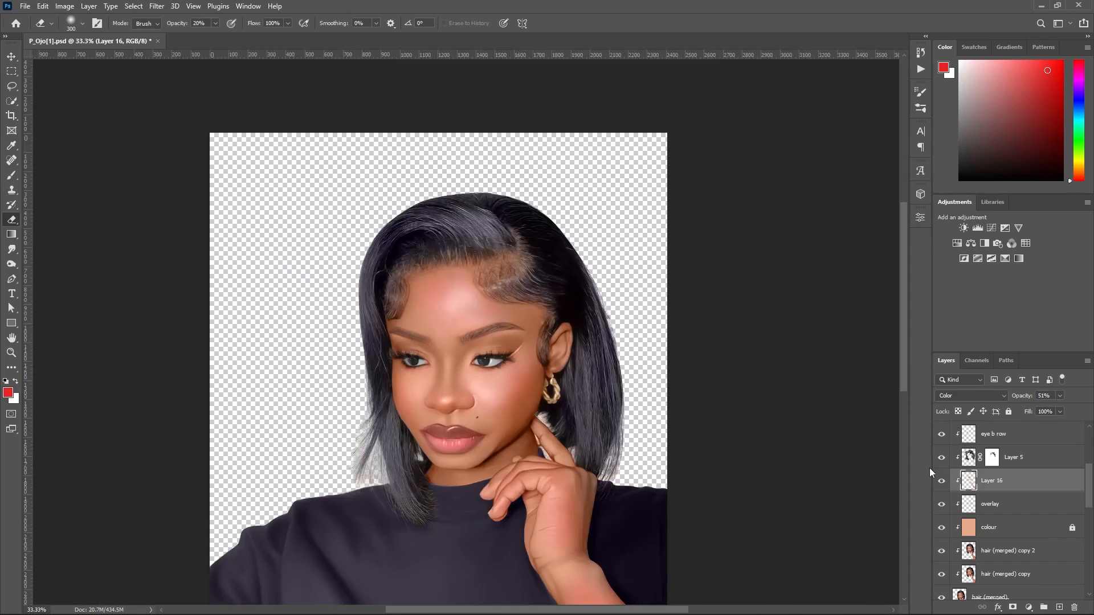
pyautogui.click(942, 482)
pyautogui.click(941, 482)
pyautogui.click(941, 483)
pyautogui.click(941, 483)
pyautogui.moveTo(1021, 397); pyautogui.dragTo(1000, 395)
pyautogui.moveTo(901, 378); pyautogui.dragTo(901, 403)
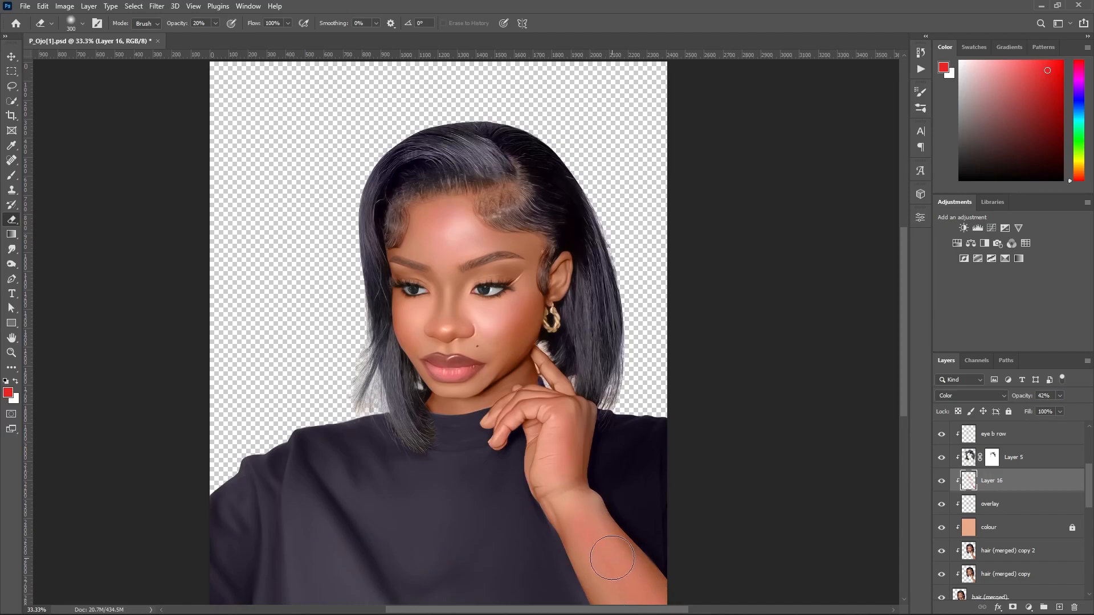
pyautogui.moveTo(906, 364); pyautogui.dragTo(906, 391)
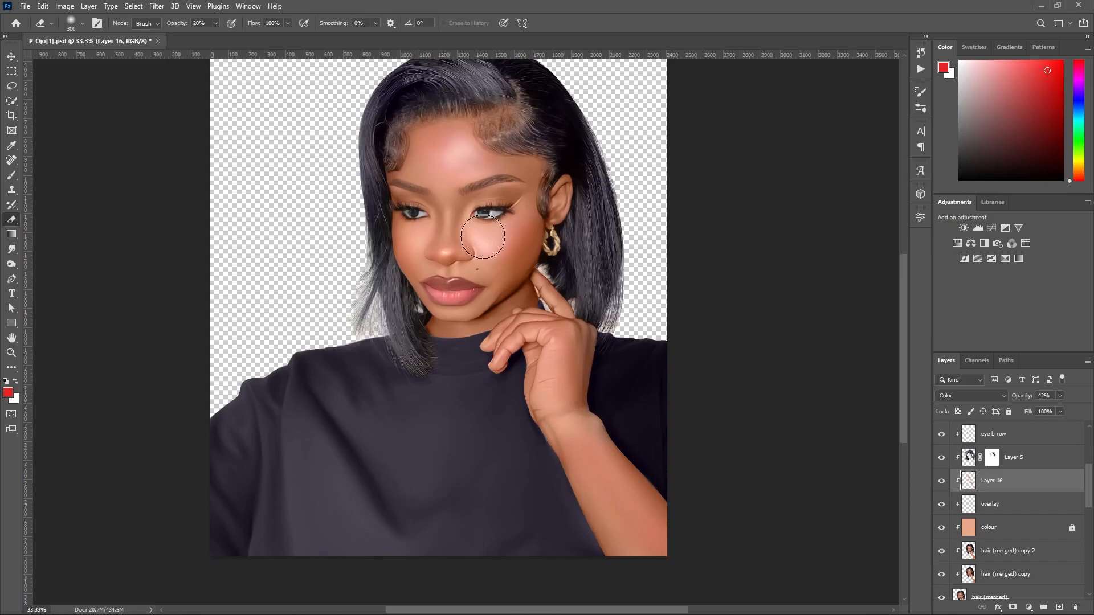
# Select the hair (merged) copy 2 layer and set up the Dodge tool with a brush size of 20.
pyautogui.scroll(2, 483, 236)
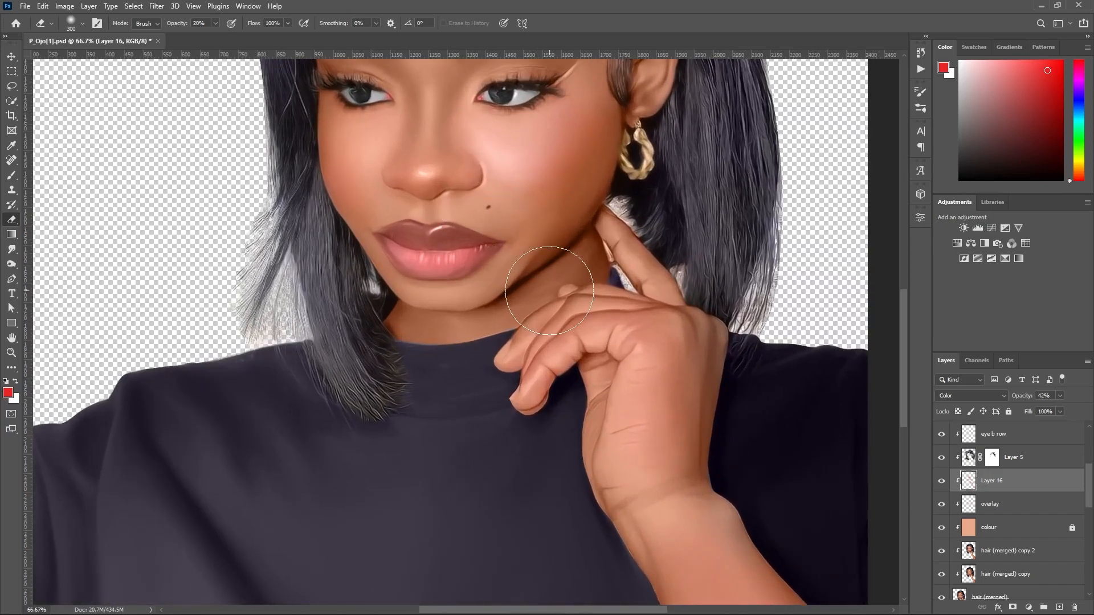
pyautogui.press('o')
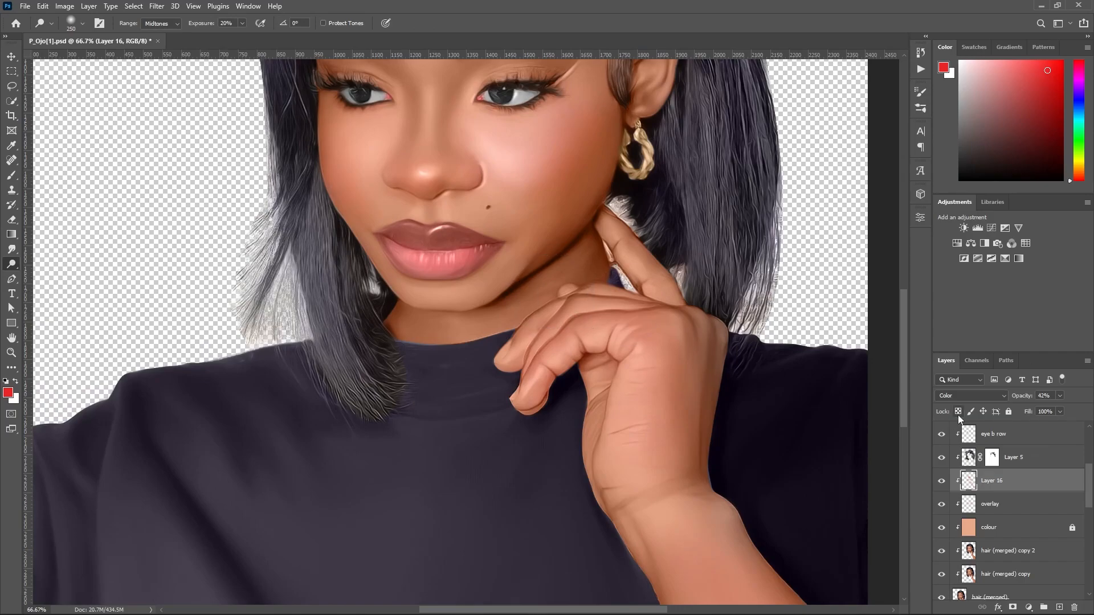
pyautogui.moveTo(904, 410); pyautogui.dragTo(924, 365)
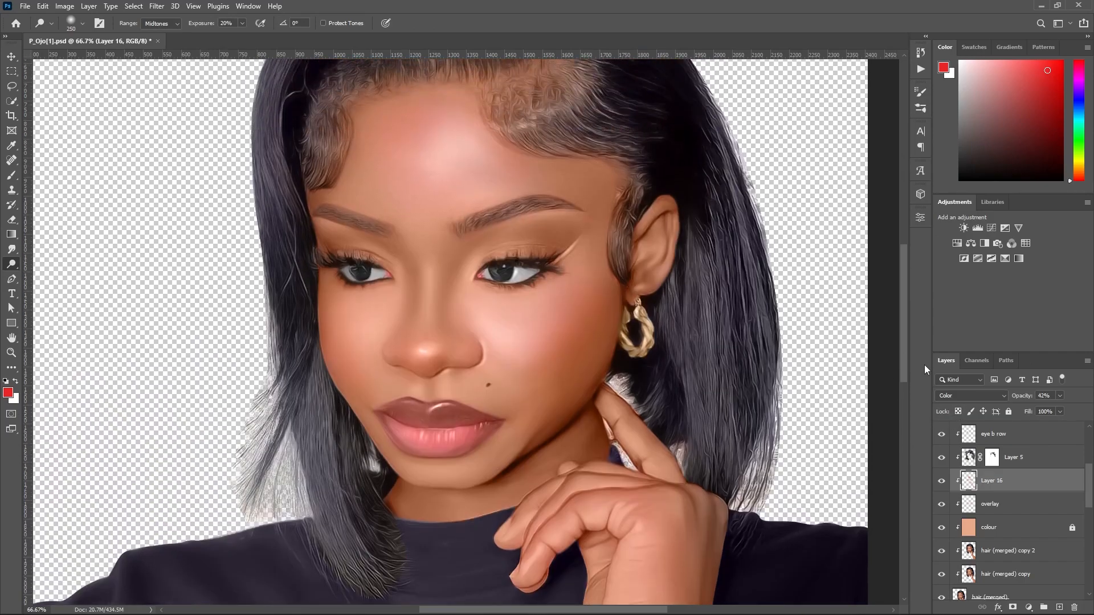
pyautogui.press('[')
pyautogui.press('[')
pyautogui.press('[')
pyautogui.press('[')
pyautogui.click(991, 551)
pyautogui.press('[')
pyautogui.press('[')
pyautogui.press('[')
pyautogui.press('[')
pyautogui.press('[')
pyautogui.press('[')
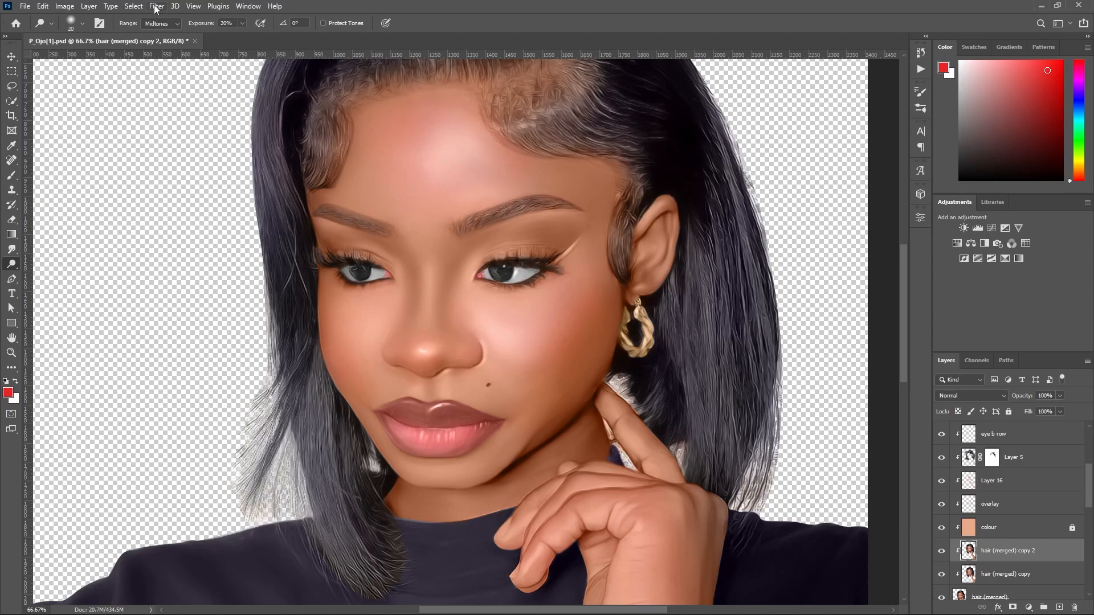
# Set the Dodge tool's range to Highlights and brighten the upper rim of the ear.
pyautogui.click(158, 24)
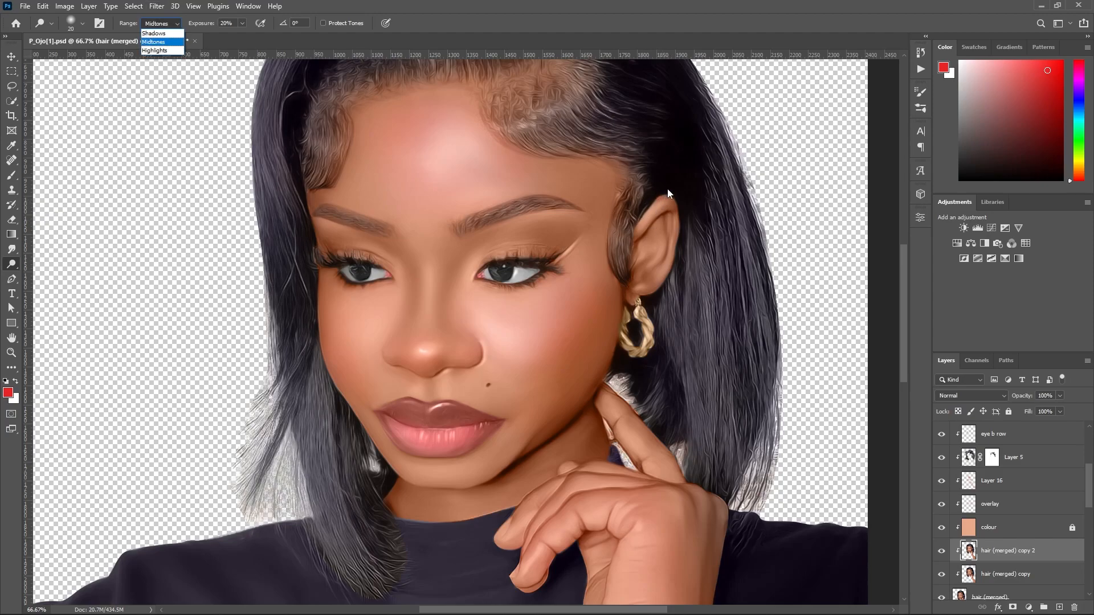
pyautogui.click(663, 206)
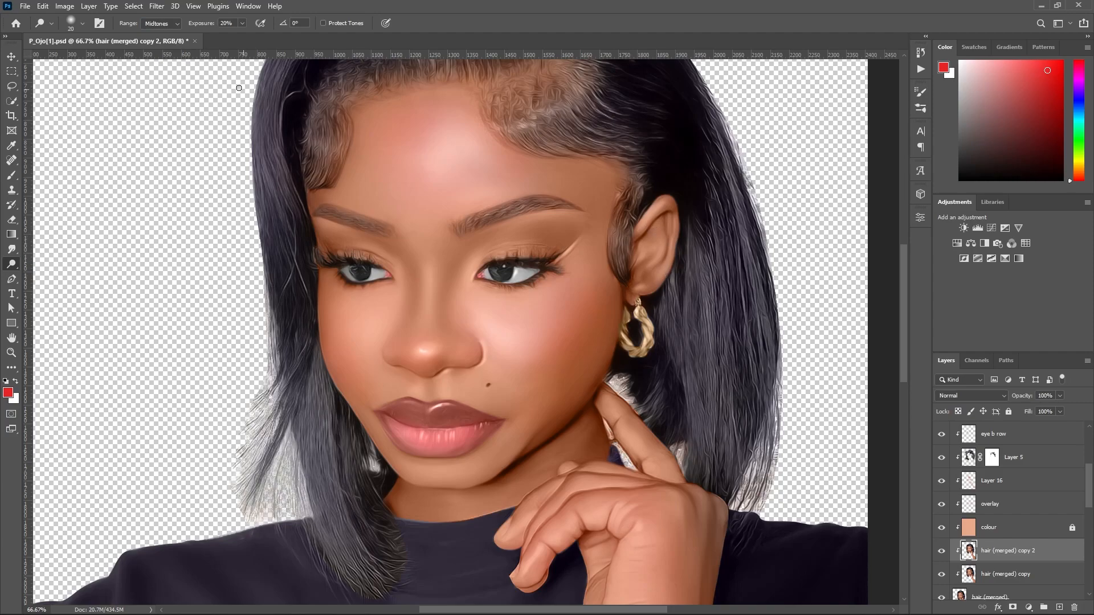
pyautogui.click(158, 24)
pyautogui.click(158, 52)
pyautogui.moveTo(673, 196); pyautogui.dragTo(662, 210)
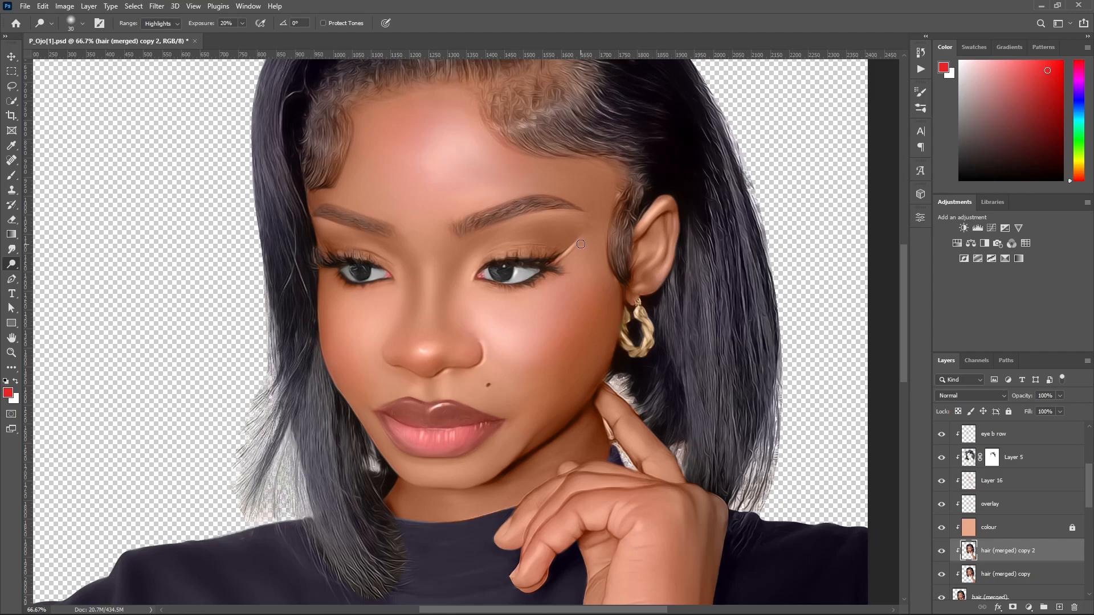
# Brighten the thin highlight streak at the outer corner of the eye nearest the ear, using a small Dodge brush.
pyautogui.scroll(1, 586, 251)
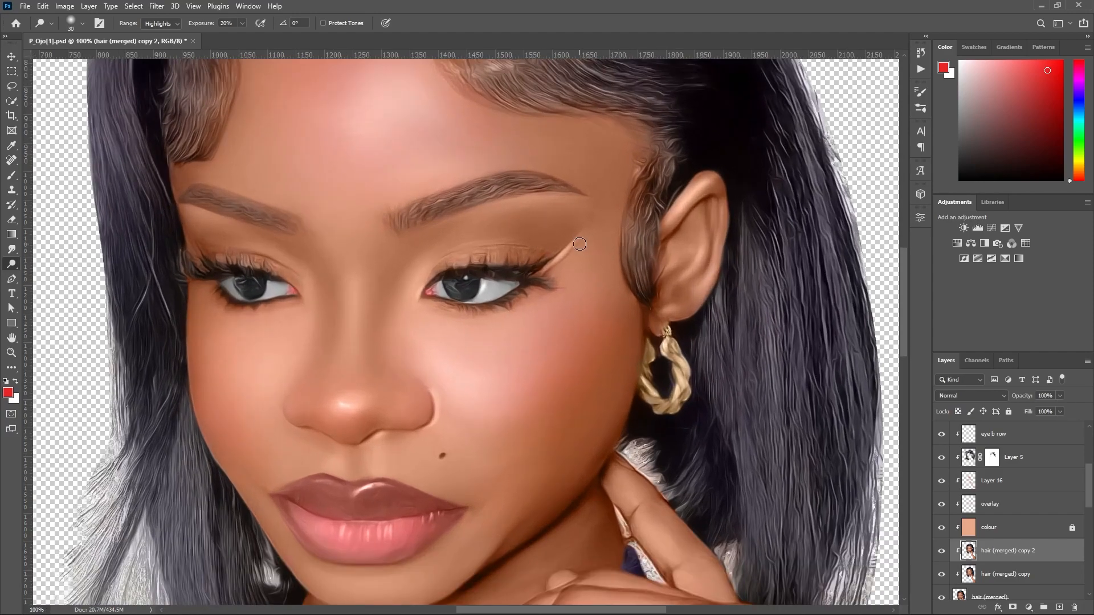
pyautogui.scroll(1, 583, 241)
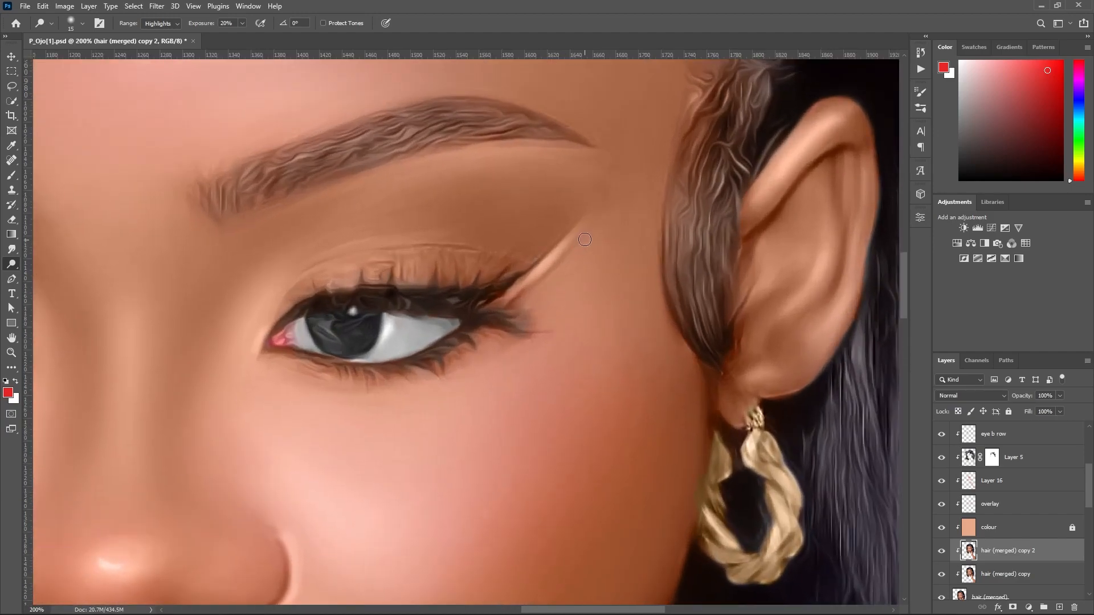
pyautogui.moveTo(593, 218); pyautogui.dragTo(505, 293)
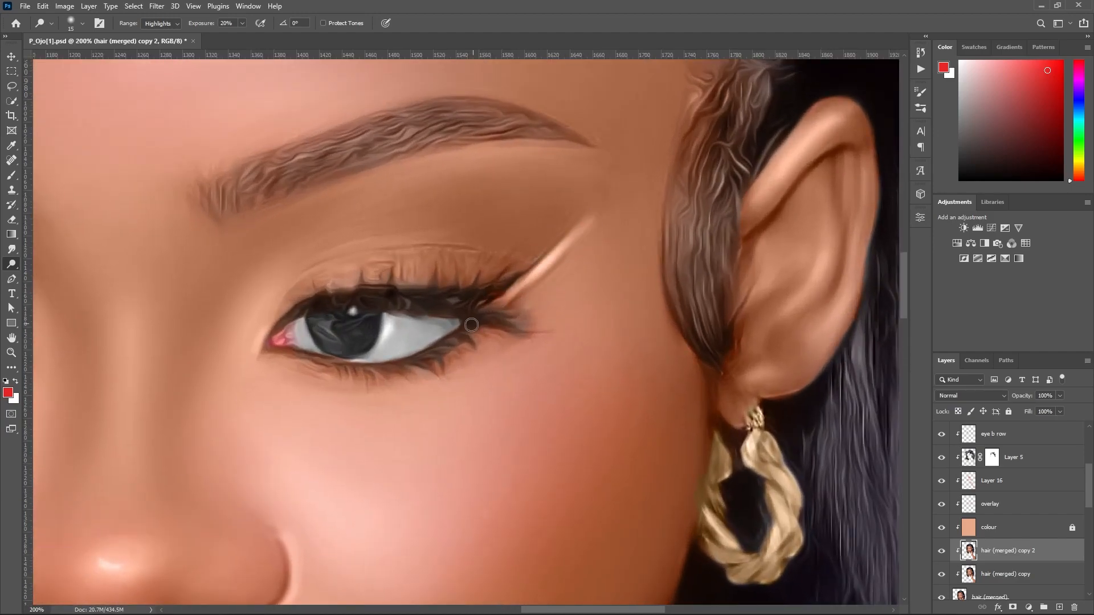
pyautogui.press('[')
pyautogui.hotkey('ctrl', 'z')
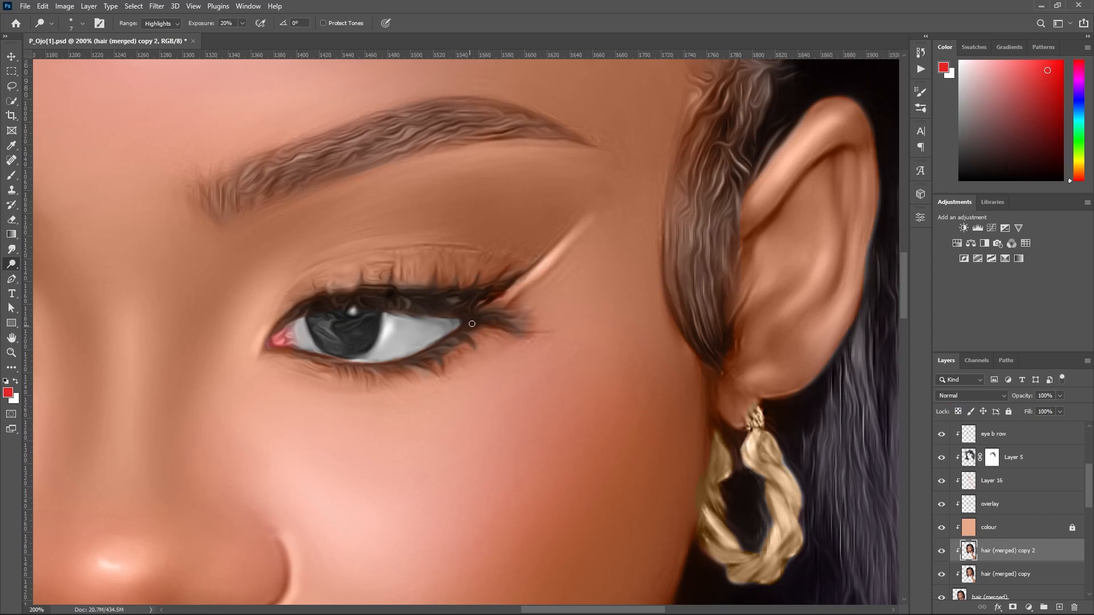
pyautogui.moveTo(570, 245); pyautogui.dragTo(499, 305)
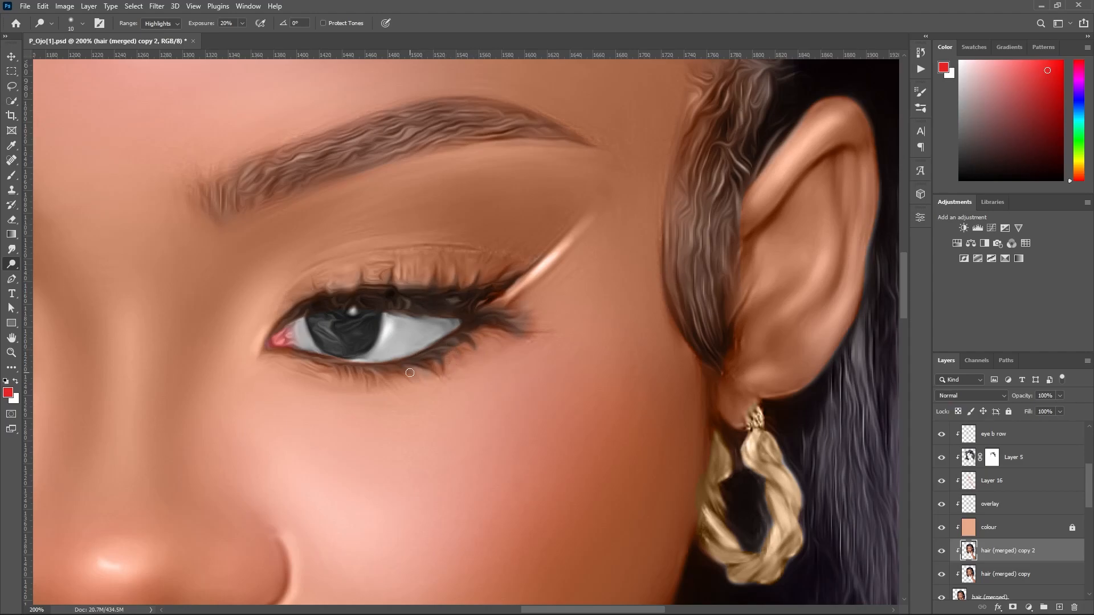
# Raise the Dodge exposure to 28% and add highlights to the eyelids and lashes of both eyes.
pyautogui.moveTo(202, 24); pyautogui.dragTo(209, 25)
pyautogui.moveTo(360, 270)
pyautogui.mouseDown()
pyautogui.moveTo(353, 292)
pyautogui.moveTo(359, 268)
pyautogui.moveTo(354, 281)
pyautogui.moveTo(389, 263)
pyautogui.moveTo(383, 290)
pyautogui.mouseUp()
pyautogui.moveTo(448, 288); pyautogui.dragTo(378, 304)
pyautogui.scroll(3, 320, 258)
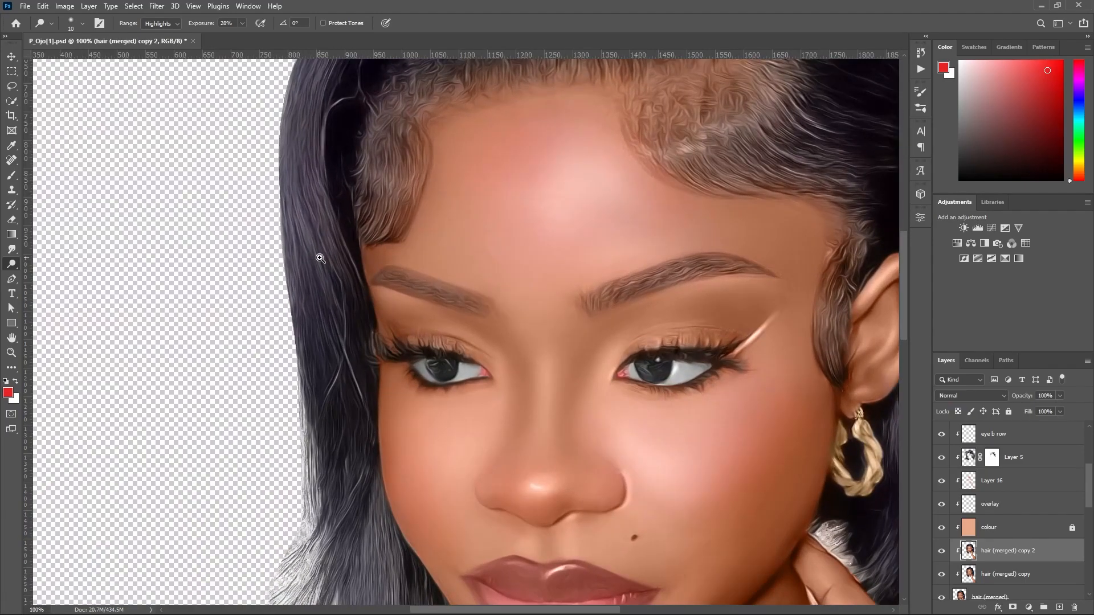
pyautogui.scroll(1, 319, 258)
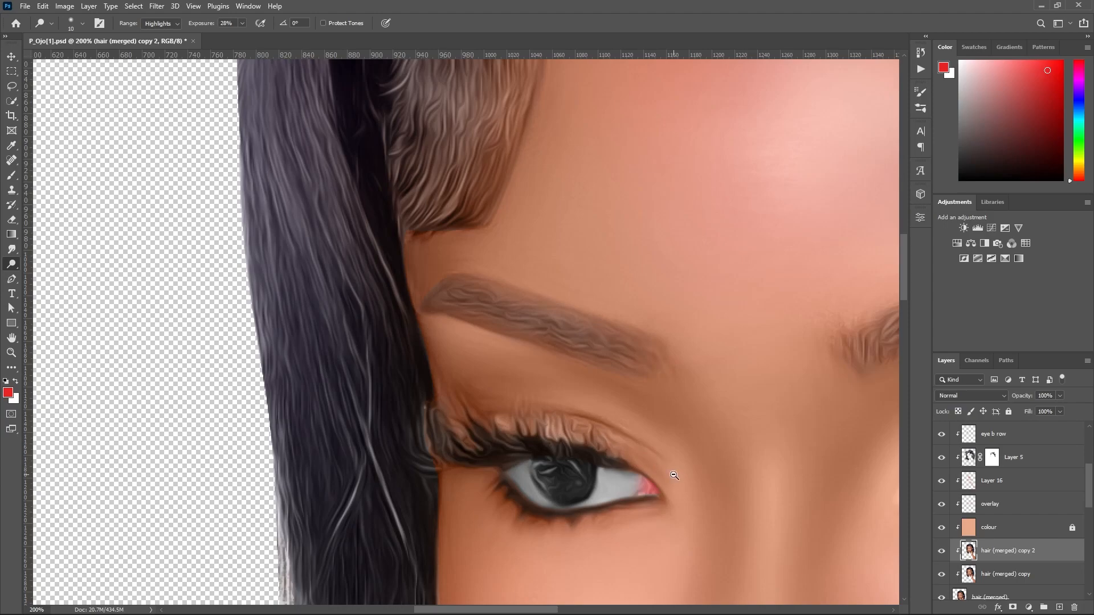
pyautogui.scroll(-4, 674, 475)
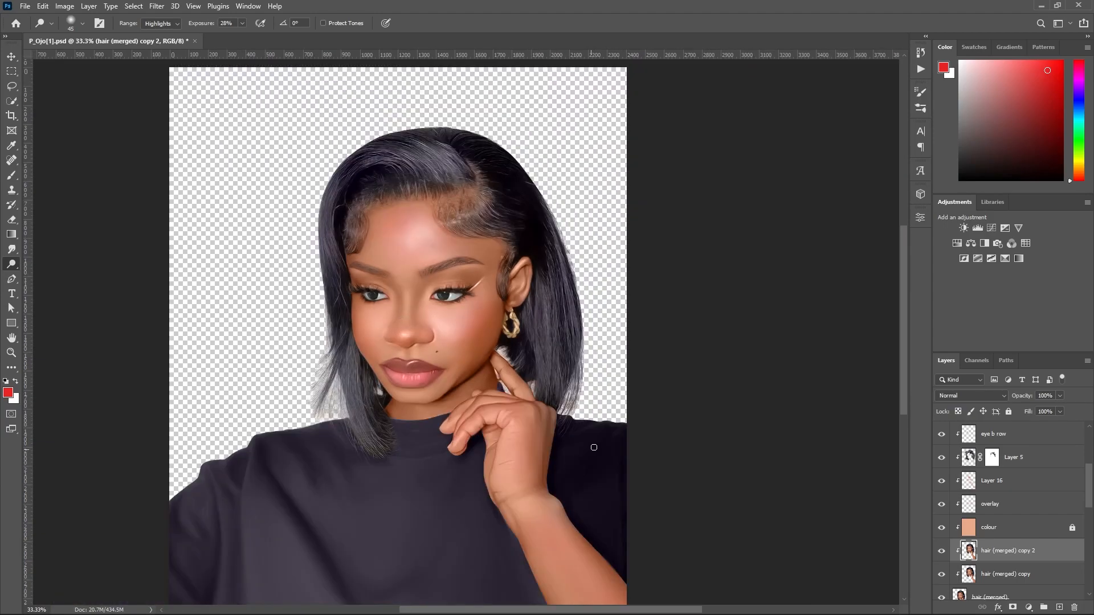
# Locate the shirt layers, duplicate Layer 1 copy 3 and clip the duplicate to the layer below.
pyautogui.moveTo(903, 357); pyautogui.dragTo(902, 383)
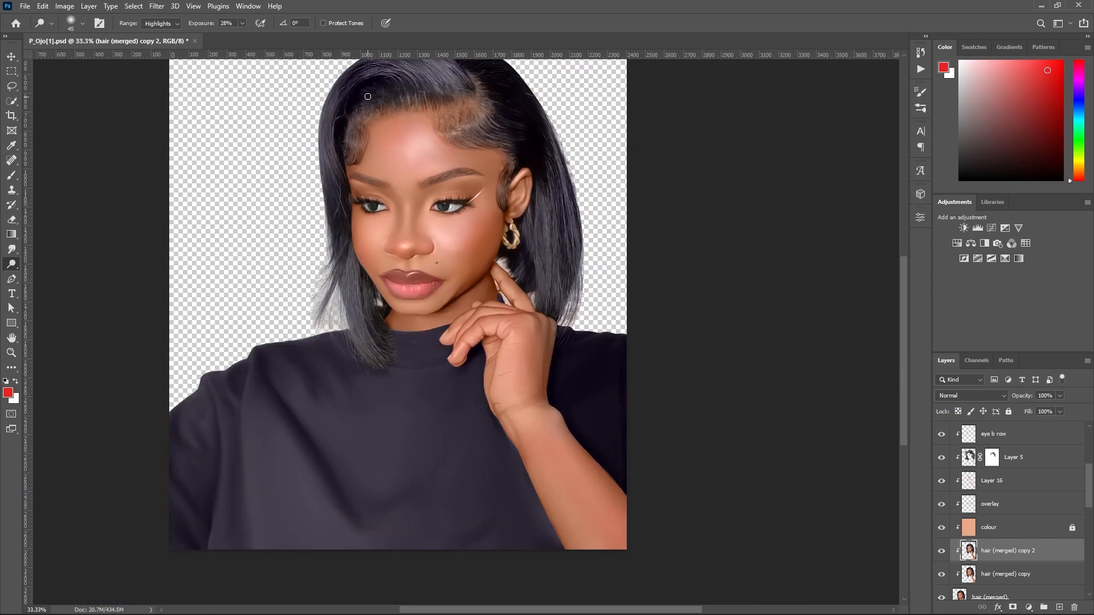
pyautogui.keyDown('ctrl'); pyautogui.click(285, 451); pyautogui.keyUp('ctrl')
pyautogui.moveTo(1089, 543); pyautogui.dragTo(1088, 556)
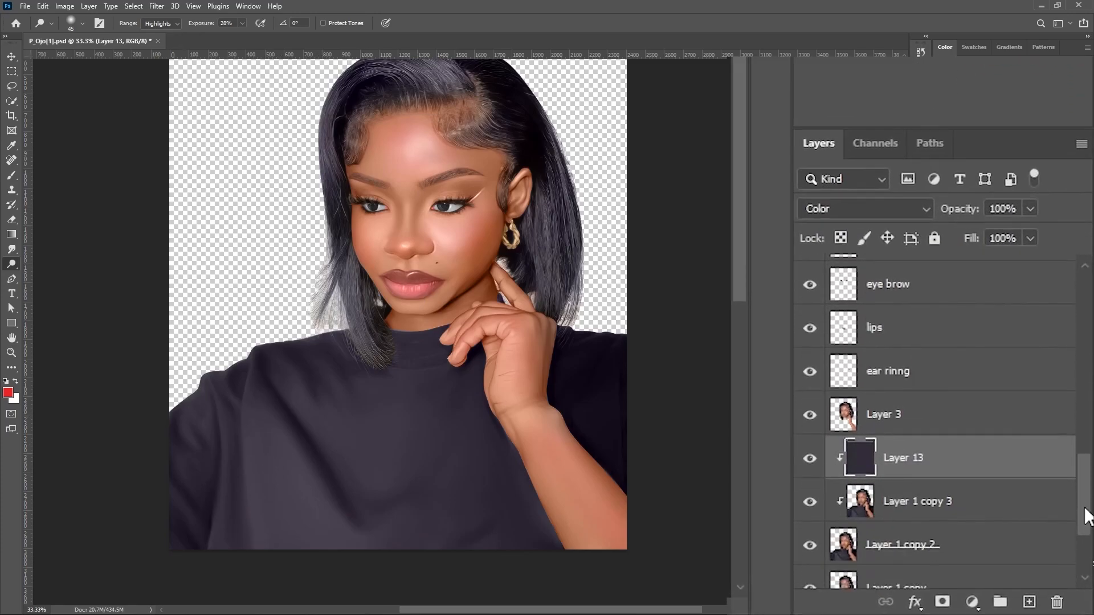
pyautogui.moveTo(1085, 510); pyautogui.dragTo(1085, 517)
pyautogui.click(804, 432)
pyautogui.click(804, 432)
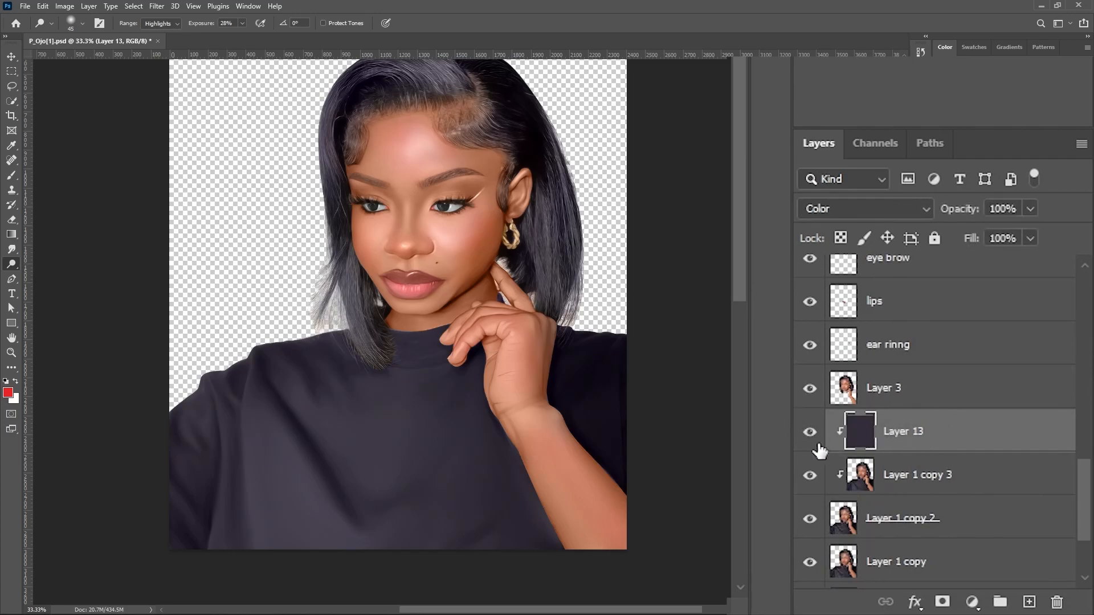
pyautogui.click(919, 482)
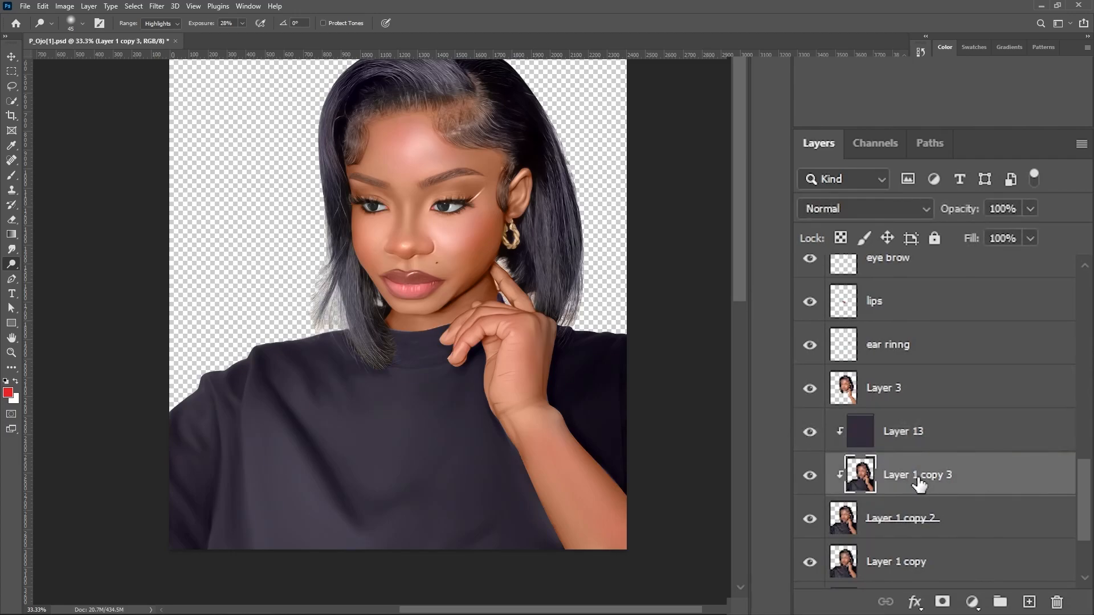
pyautogui.hotkey('ctrl', 'j')
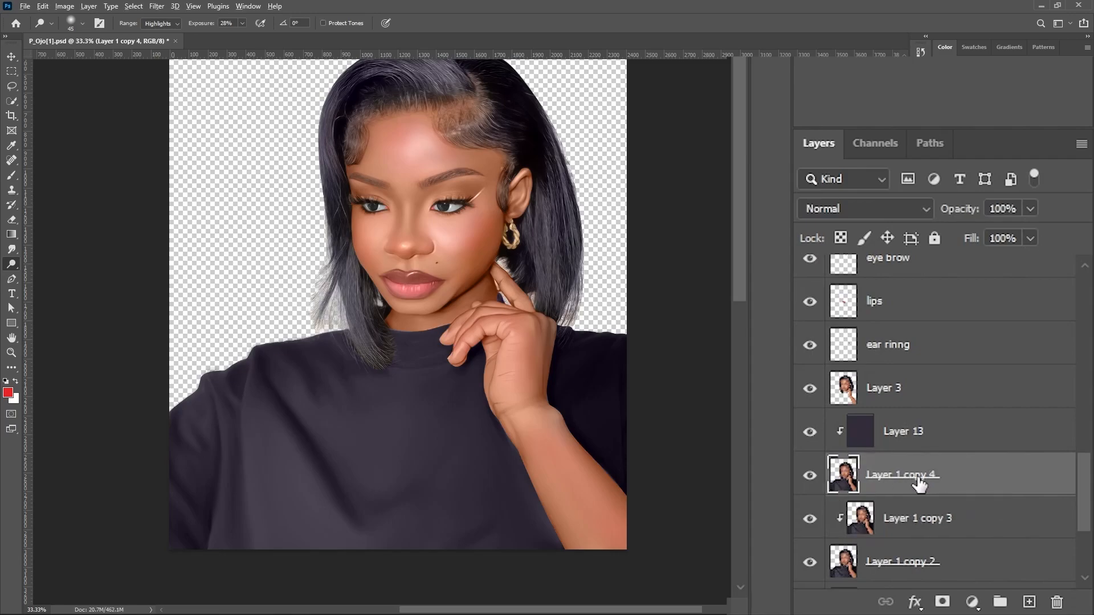
pyautogui.keyDown('alt'); pyautogui.click(917, 489); pyautogui.keyUp('alt')
# Brighten the lit folds of the shirt's sleeve and chest with the Dodge tool on Highlights, varying the brush between about 200 and 300.
pyautogui.hotkey('shift', 'o')
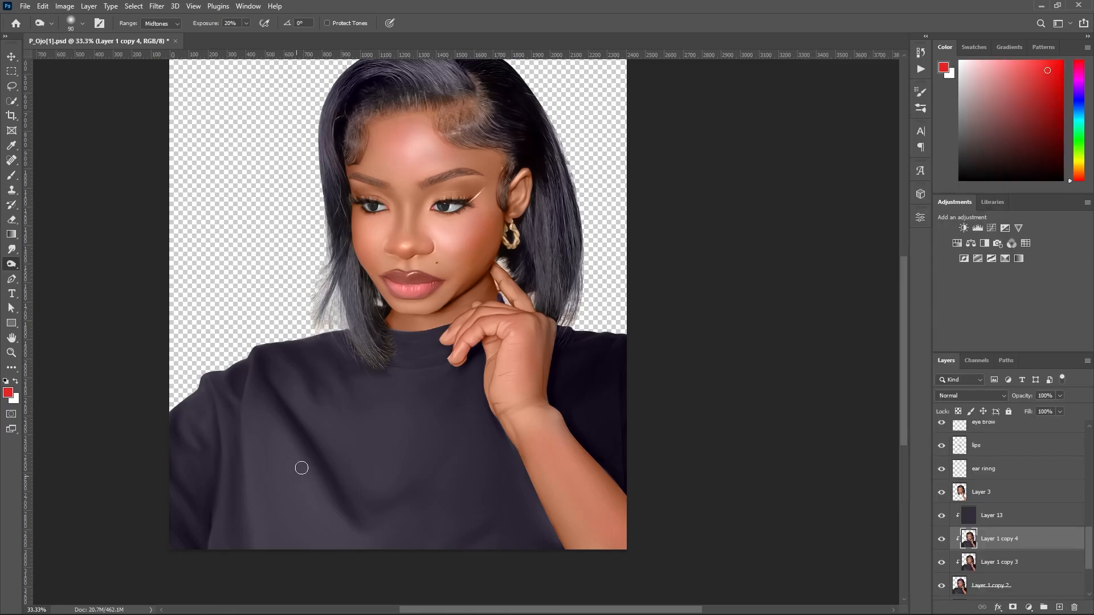
pyautogui.hotkey('shift', 'o')
pyautogui.press(']')
pyautogui.press(']')
pyautogui.press(']')
pyautogui.press(']')
pyautogui.press(']')
pyautogui.press(']')
pyautogui.press(']')
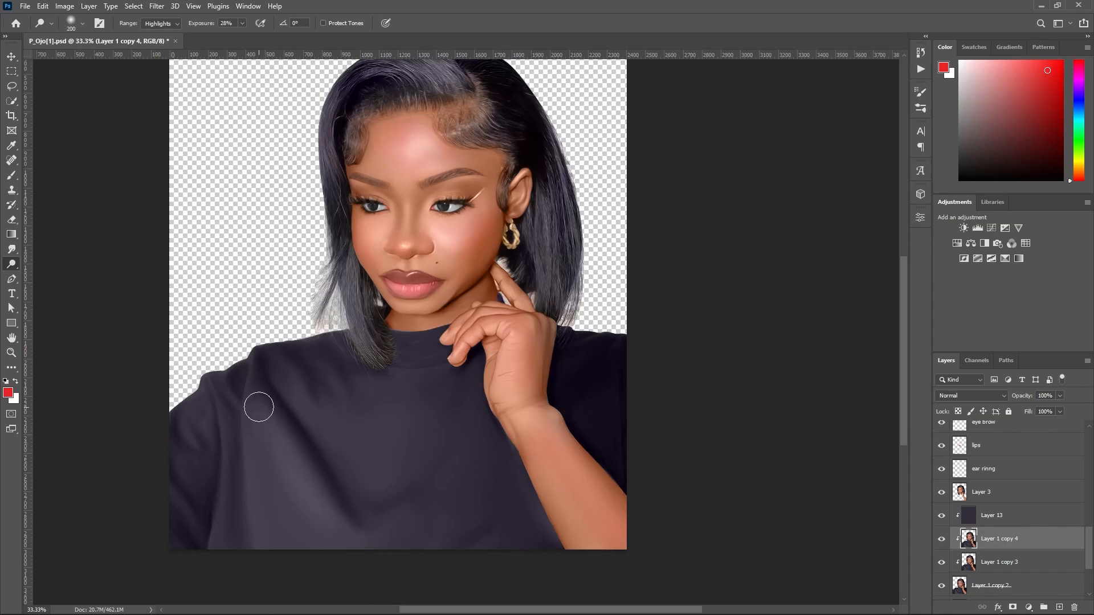
pyautogui.press(']')
pyautogui.press(']')
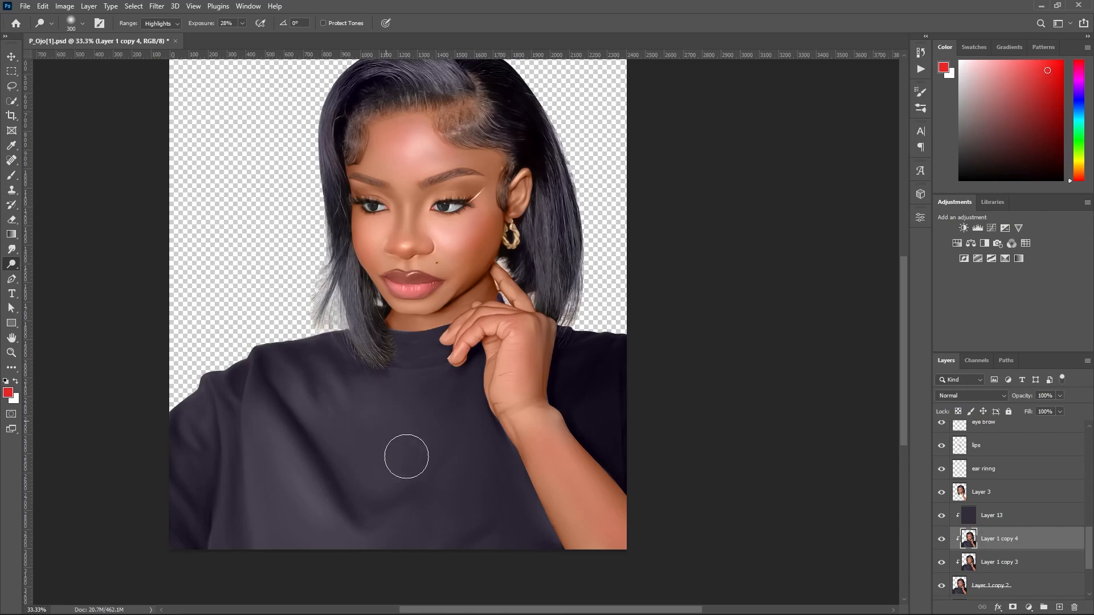
pyautogui.press(']')
pyautogui.press(']')
pyautogui.press('[')
pyautogui.press('[')
pyautogui.press('[')
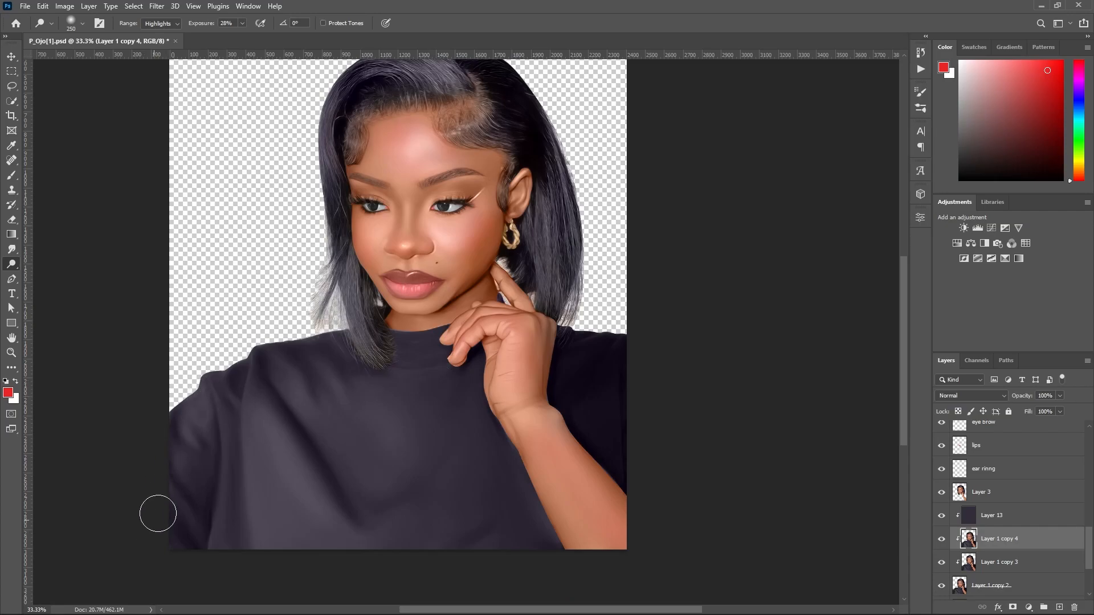
# Switch the Dodge range to Midtones at 20% exposure and lighten the shirt's chest, enlarging the brush to 500.
pyautogui.moveTo(267, 383); pyautogui.dragTo(323, 490)
pyautogui.hotkey('ctrl', 'z')
pyautogui.moveTo(387, 406)
pyautogui.mouseDown()
pyautogui.moveTo(376, 401)
pyautogui.moveTo(401, 411)
pyautogui.mouseUp()
pyautogui.click(161, 43)
pyautogui.press('2')
pyautogui.moveTo(325, 395); pyautogui.dragTo(393, 468)
pyautogui.moveTo(433, 396); pyautogui.dragTo(381, 506)
pyautogui.press(']')
pyautogui.press(']')
pyautogui.press(']')
pyautogui.hotkey('ctrl', 'z')
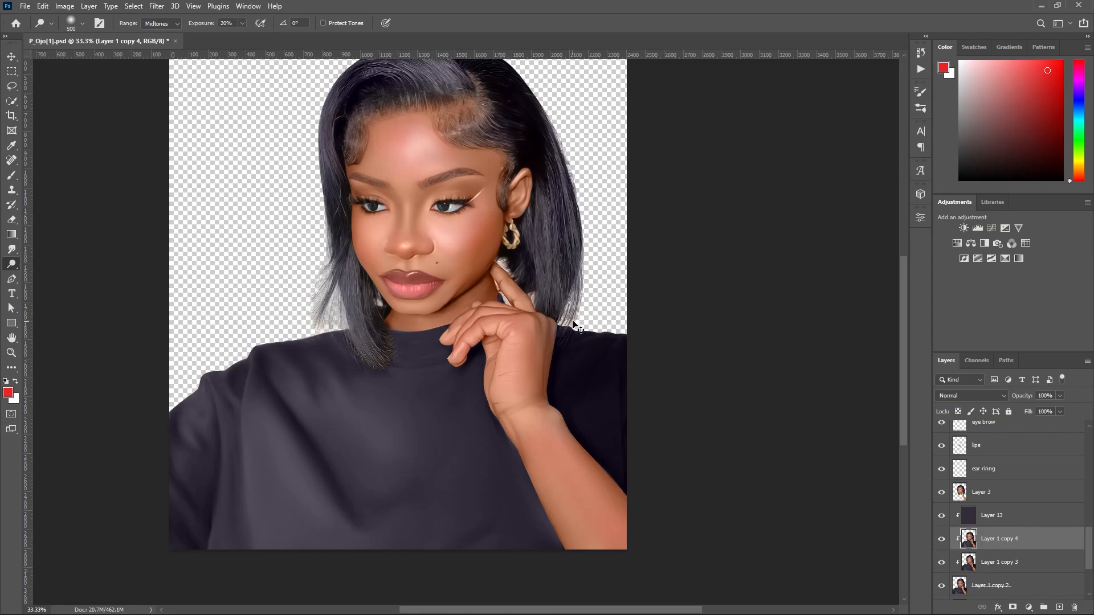
# Try broad Dodge strokes with the 500 brush across the shirt's chest and undo them.
pyautogui.moveTo(250, 399)
pyautogui.mouseDown()
pyautogui.moveTo(310, 369)
pyautogui.moveTo(320, 573)
pyautogui.mouseUp()
pyautogui.hotkey('ctrl', 'z')
pyautogui.moveTo(345, 409); pyautogui.dragTo(414, 552)
pyautogui.moveTo(502, 402); pyautogui.dragTo(373, 499)
pyautogui.hotkey('ctrl', 'z')
pyautogui.hotkey('ctrl', 'shift', 'z')
pyautogui.hotkey('ctrl', 'z')
pyautogui.hotkey('ctrl', 'z')
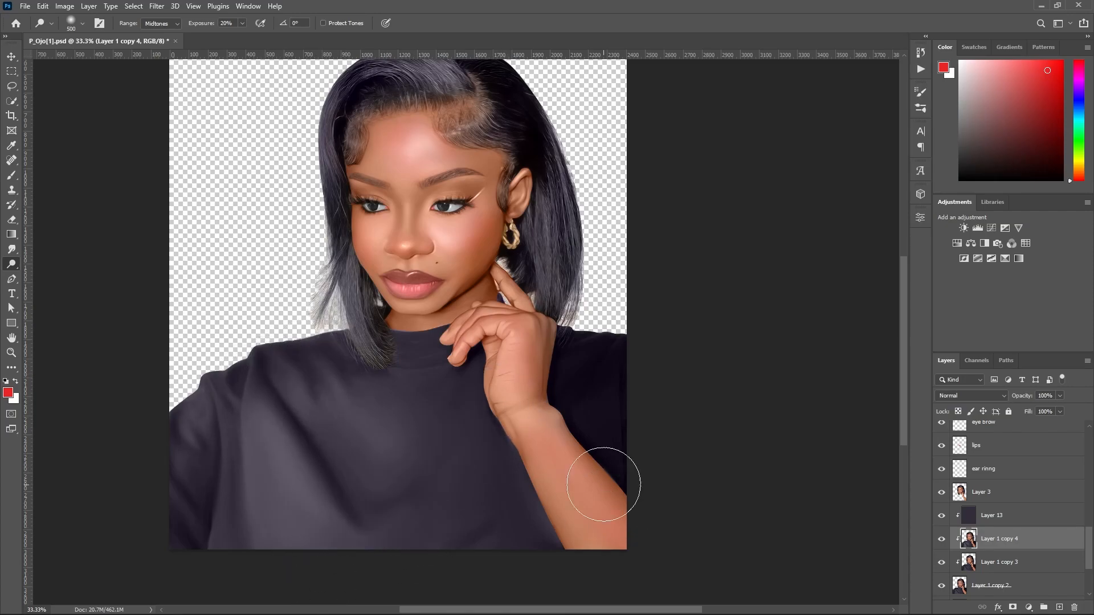
# Reduce the Dodge brush to 100 and paint narrow highlights along the shirt's chest folds.
pyautogui.press('[')
pyautogui.press('[')
pyautogui.press('[')
pyautogui.press('[')
pyautogui.press('[')
pyautogui.press('[')
pyautogui.press('[')
pyautogui.press('[')
pyautogui.press('[')
pyautogui.press('[')
pyautogui.press('[')
pyautogui.press('[')
pyautogui.press('[')
pyautogui.moveTo(291, 466); pyautogui.dragTo(312, 492)
pyautogui.moveTo(250, 444); pyautogui.dragTo(266, 528)
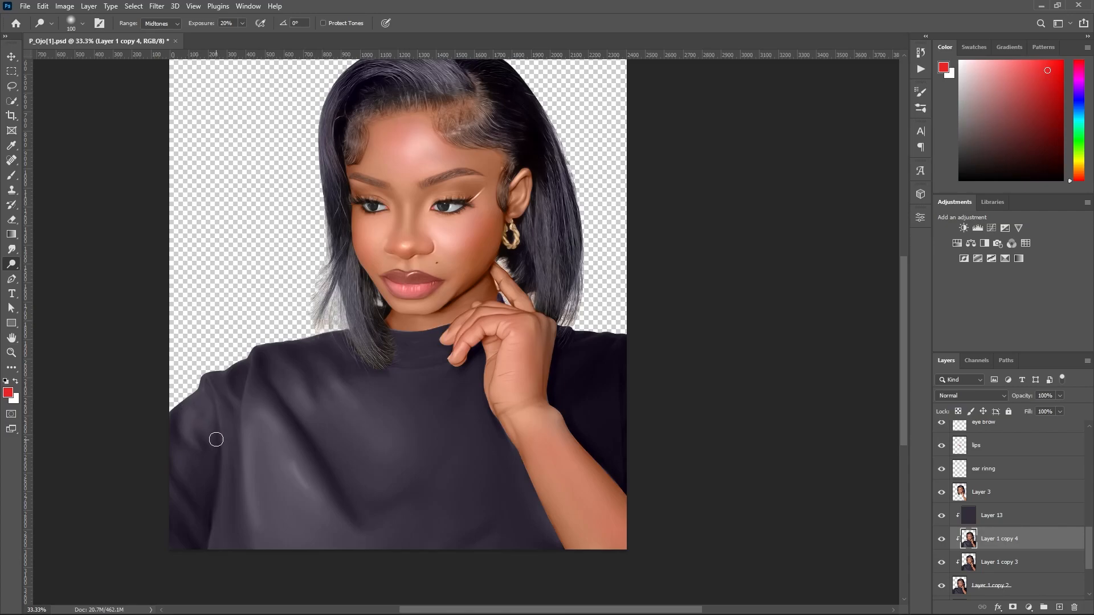
# Soften the shirt highlights with the Smudge tool and lower the Layer 1 copy 4 opacity to 70%.
pyautogui.scroll(-1, 284, 406)
pyautogui.scroll(1, 284, 407)
pyautogui.press('r')
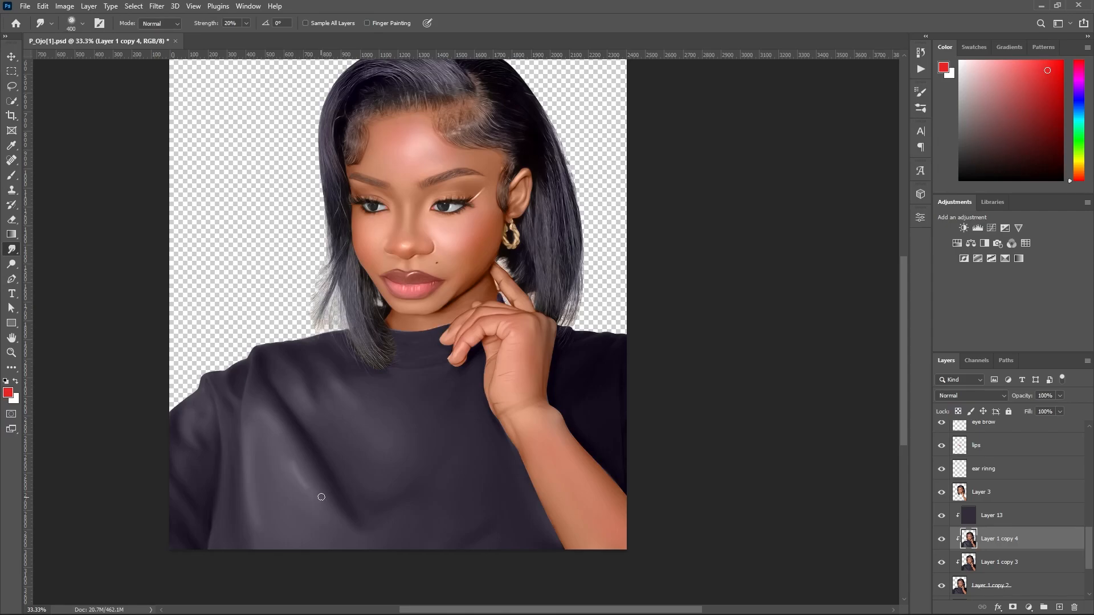
pyautogui.press('[')
pyautogui.press('[')
pyautogui.press('[')
pyautogui.scroll(-2, 462, 353)
pyautogui.scroll(2, 462, 354)
pyautogui.moveTo(1030, 397); pyautogui.dragTo(1019, 398)
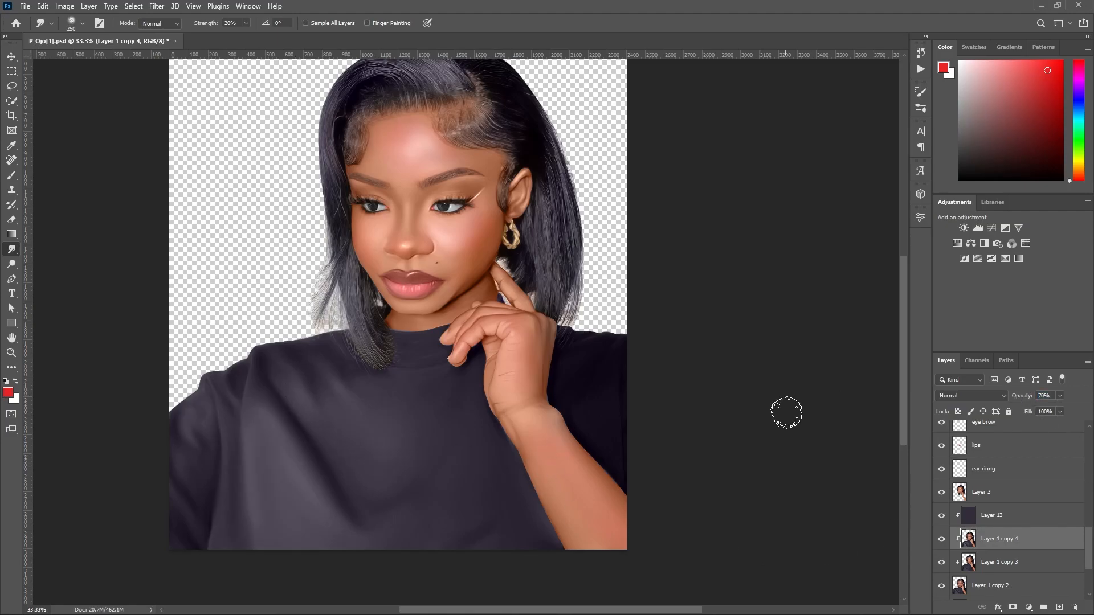
# Return to the Dodge tool with a brush size of 400 and select the hair (merged) copy 2 layer.
pyautogui.keyDown('ctrl'); pyautogui.keyDown('alt'); pyautogui.click(602, 365); pyautogui.keyUp('alt'); pyautogui.keyUp('ctrl')
pyautogui.keyDown('ctrl'); pyautogui.keyDown('alt'); pyautogui.click(601, 365); pyautogui.keyUp('alt'); pyautogui.keyUp('ctrl')
pyautogui.keyDown('ctrl'); pyautogui.click(602, 365); pyautogui.keyUp('ctrl')
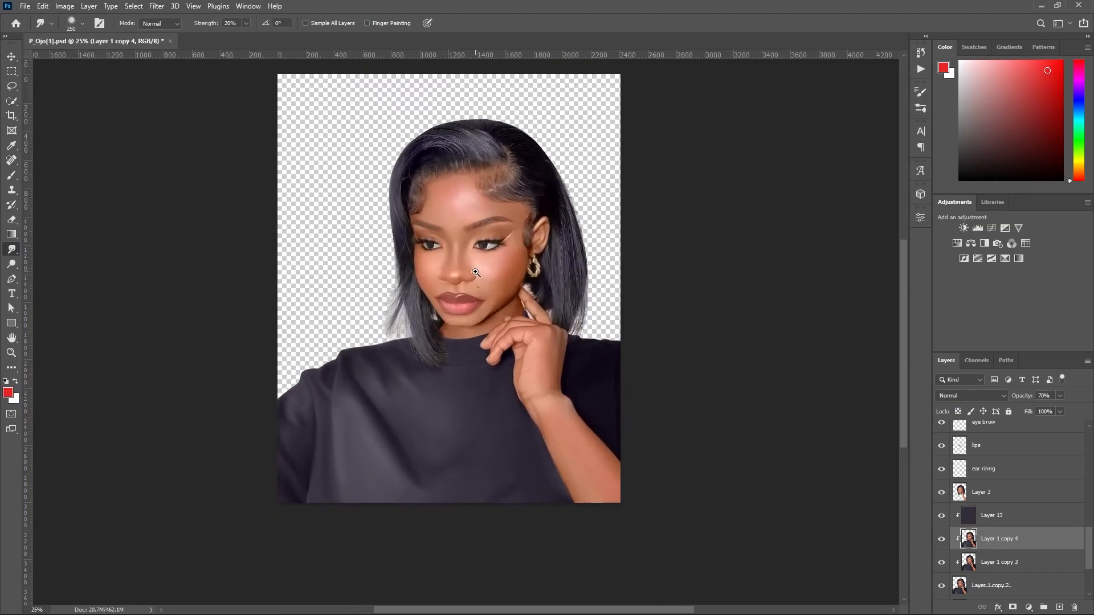
pyautogui.keyDown('ctrl'); pyautogui.click(475, 272); pyautogui.keyUp('ctrl')
pyautogui.press('o')
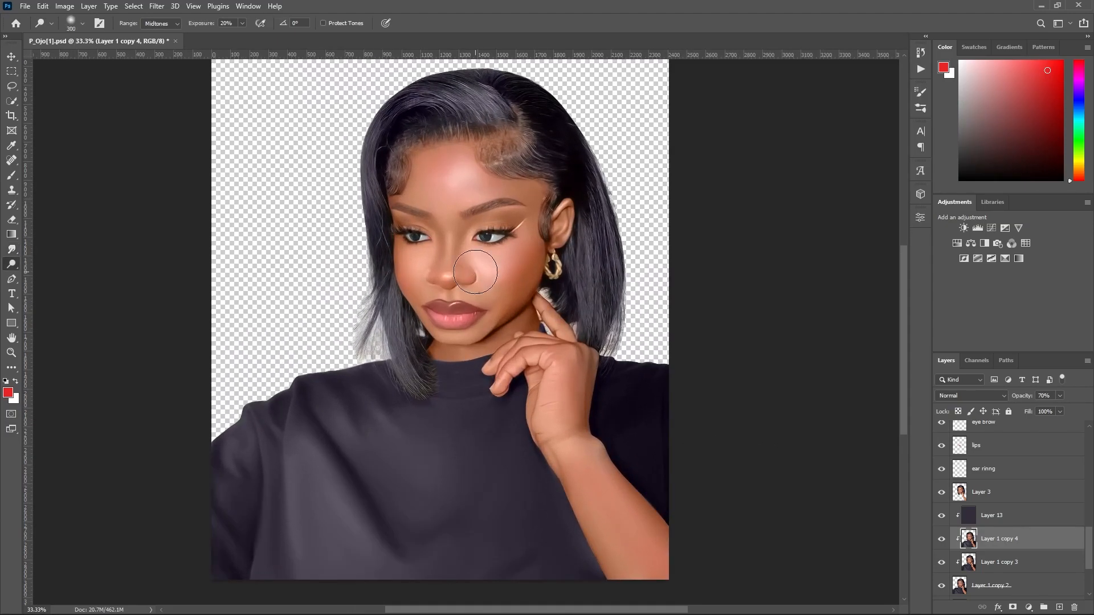
pyautogui.press(']')
pyautogui.press(']')
pyautogui.press(']')
pyautogui.press(']')
pyautogui.press(']')
pyautogui.moveTo(904, 427); pyautogui.dragTo(905, 413)
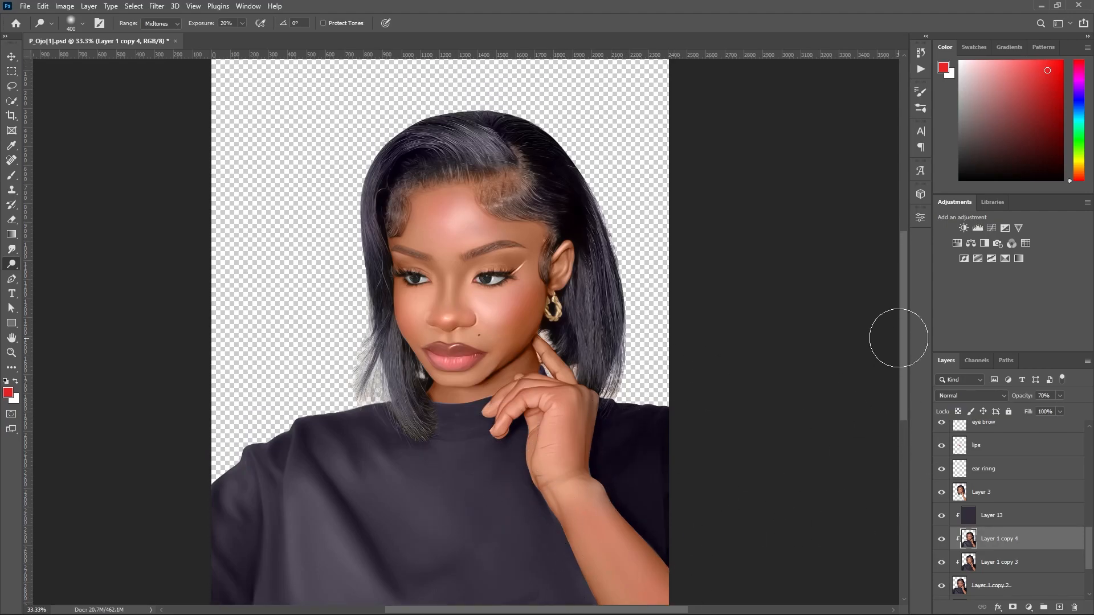
pyautogui.scroll(1, 359, 133)
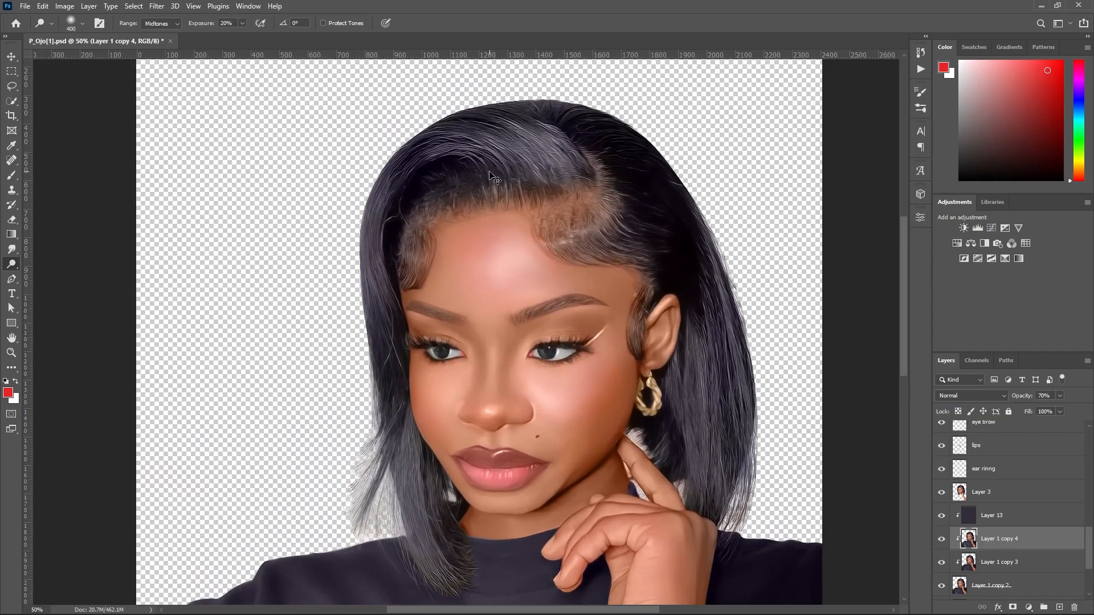
pyautogui.keyDown('ctrl'); pyautogui.click(461, 155); pyautogui.keyUp('ctrl')
pyautogui.click(1050, 535)
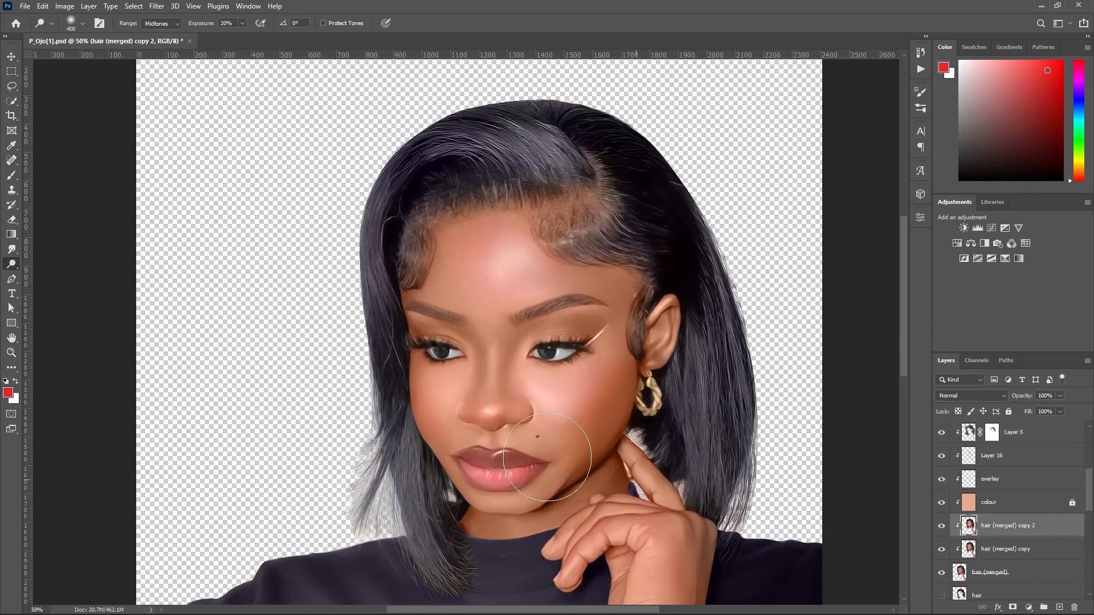
# Darken the lengths of hair on both sides of the face with a large Burn brush.
pyautogui.hotkey('shift', 'o')
pyautogui.press(']')
pyautogui.press(']')
pyautogui.press(']')
pyautogui.press('[')
pyautogui.press('[')
pyautogui.moveTo(364, 268)
pyautogui.mouseDown()
pyautogui.moveTo(403, 480)
pyautogui.moveTo(475, 485)
pyautogui.mouseUp()
pyautogui.moveTo(687, 321); pyautogui.dragTo(700, 457)
# Brighten the curved baby hair along the forehead hairline using a small Dodge brush set to Highlights.
pyautogui.press('[')
pyautogui.press('[')
pyautogui.hotkey('shift', 'o')
pyautogui.hotkey('shift', 'o')
pyautogui.press('[')
pyautogui.press('[')
pyautogui.press('[')
pyautogui.press('[')
pyautogui.press('[')
pyautogui.press('[')
pyautogui.press('[')
pyautogui.press('[')
pyautogui.press('[')
pyautogui.press('[')
pyautogui.press('[')
pyautogui.press('[')
pyautogui.press('[')
pyautogui.press('[')
pyautogui.press('[')
pyautogui.press('[')
pyautogui.press('[')
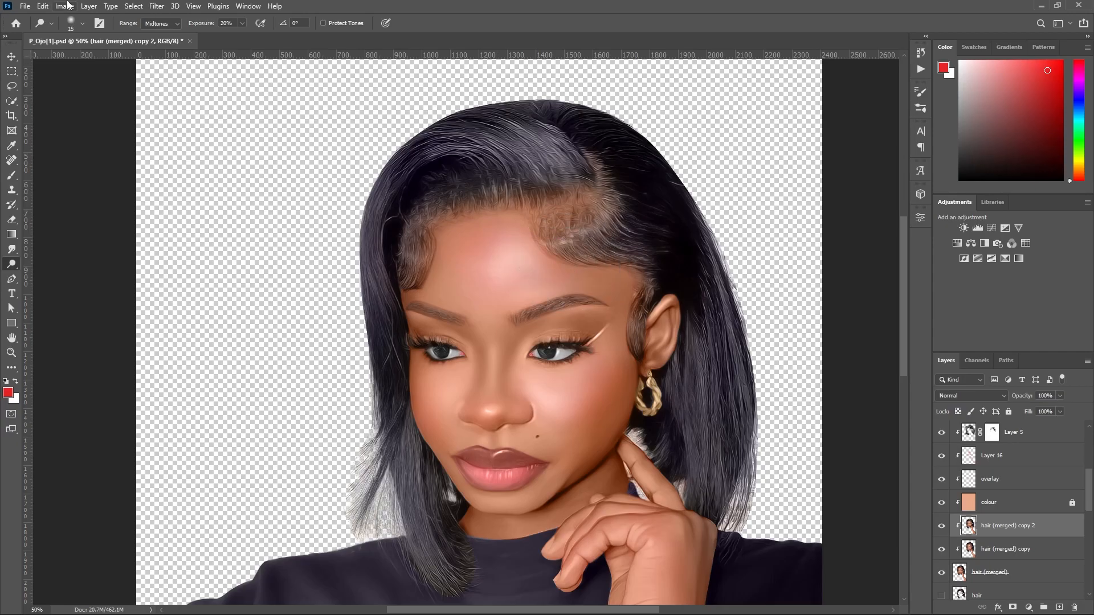
pyautogui.click(158, 44)
pyautogui.moveTo(550, 239); pyautogui.dragTo(535, 242)
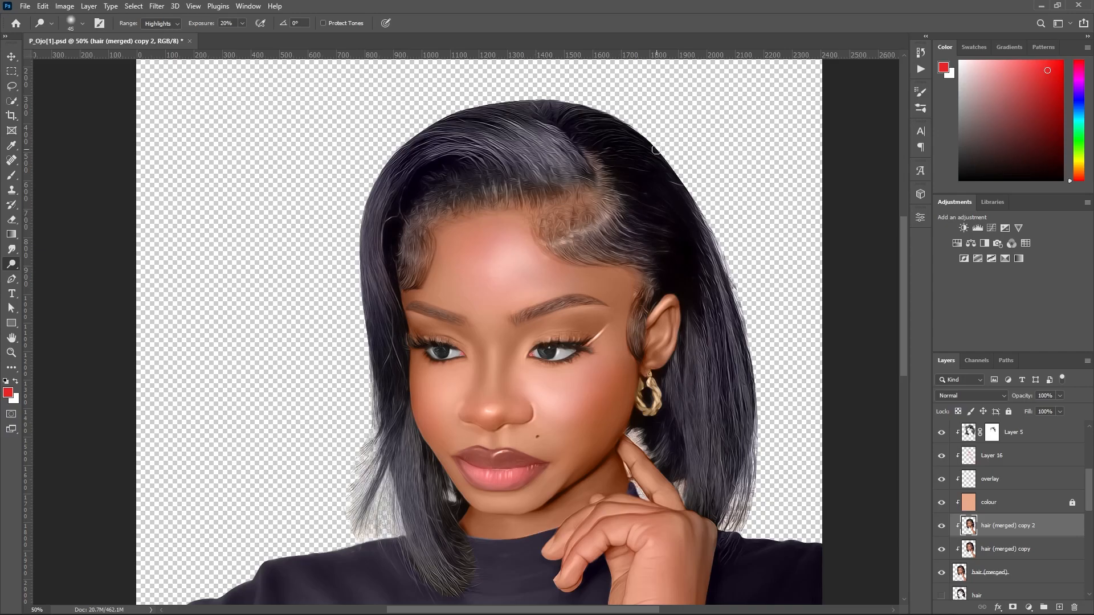
pyautogui.moveTo(600, 220); pyautogui.dragTo(547, 246)
pyautogui.moveTo(615, 203); pyautogui.dragTo(546, 245)
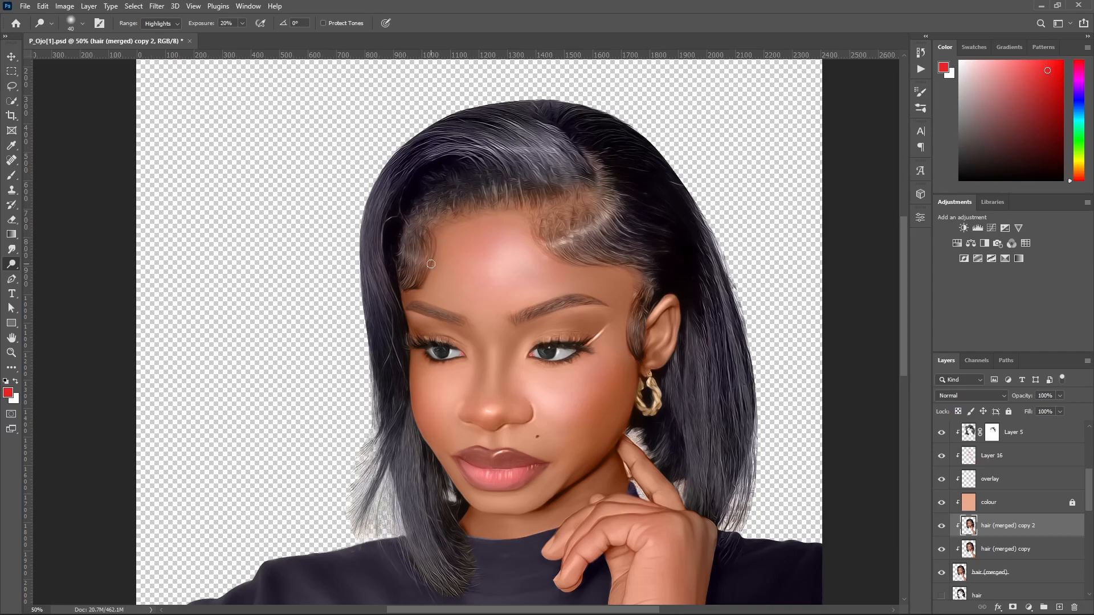
# Enlarge the Dodge brush to 1200 over the crown of the hair and view the whole portrait.
pyautogui.press(']')
pyautogui.press(']')
pyautogui.press(']')
pyautogui.press(']')
pyautogui.press(']')
pyautogui.press(']')
pyautogui.press(']')
pyautogui.press(']')
pyautogui.press(']')
pyautogui.press(']')
pyautogui.press(']')
pyautogui.press(']')
pyautogui.press(']')
pyautogui.press(']')
pyautogui.press(']')
pyautogui.press(']')
pyautogui.press(']')
pyautogui.press(']')
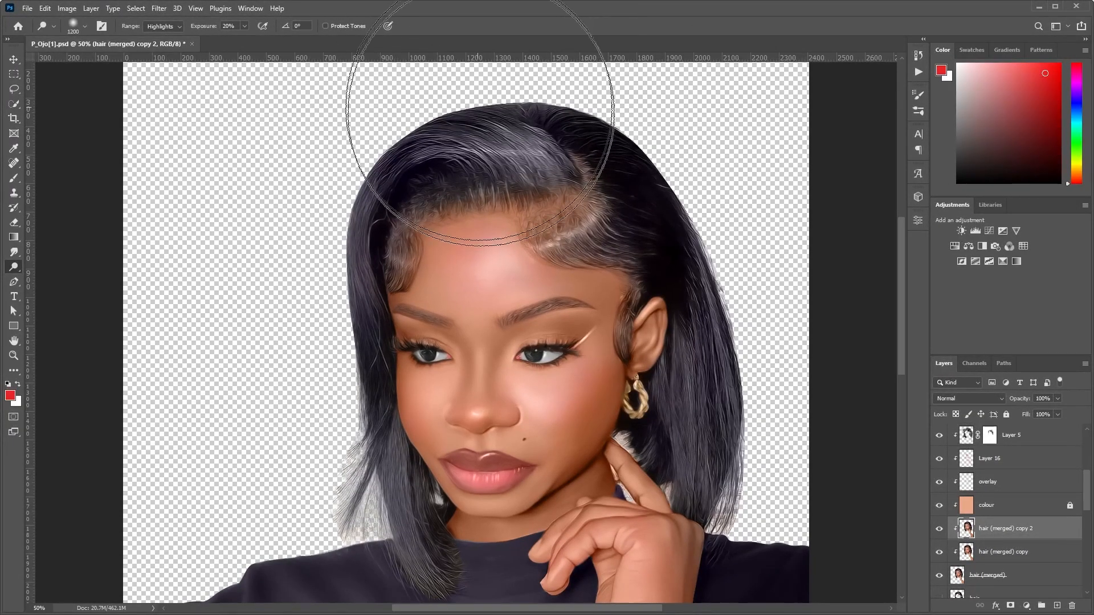
pyautogui.keyDown('alt'); pyautogui.click(539, 210); pyautogui.keyUp('alt')
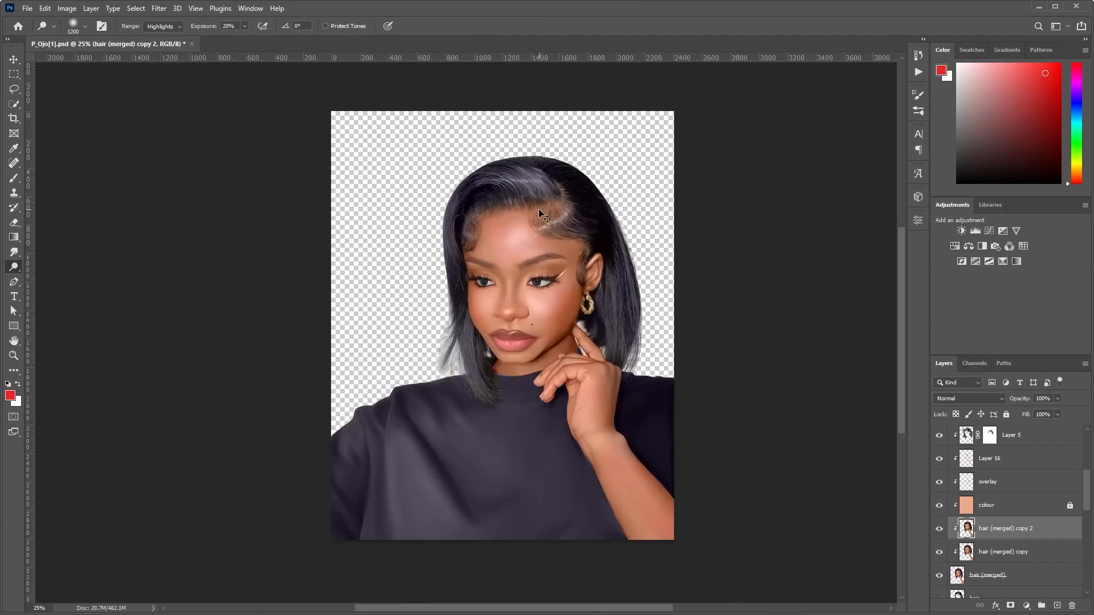
# Reduce the Dodge brush to 500 and examine the hair at the crown and the overall portrait.
pyautogui.keyDown('ctrl'); pyautogui.click(543, 192); pyautogui.keyUp('ctrl')
pyautogui.keyDown('ctrl'); pyautogui.click(543, 192); pyautogui.keyUp('ctrl')
pyautogui.press('[')
pyautogui.press('[')
pyautogui.press('[')
pyautogui.press('[')
pyautogui.press('[')
pyautogui.press('[')
pyautogui.press('[')
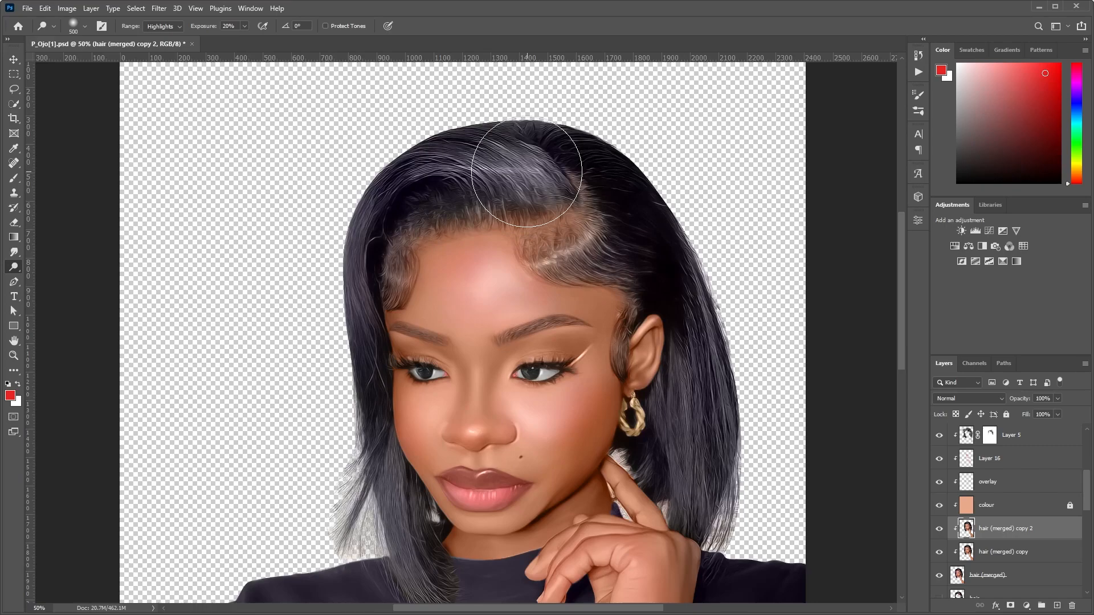
pyautogui.keyDown('alt'); pyautogui.click(525, 187); pyautogui.keyUp('alt')
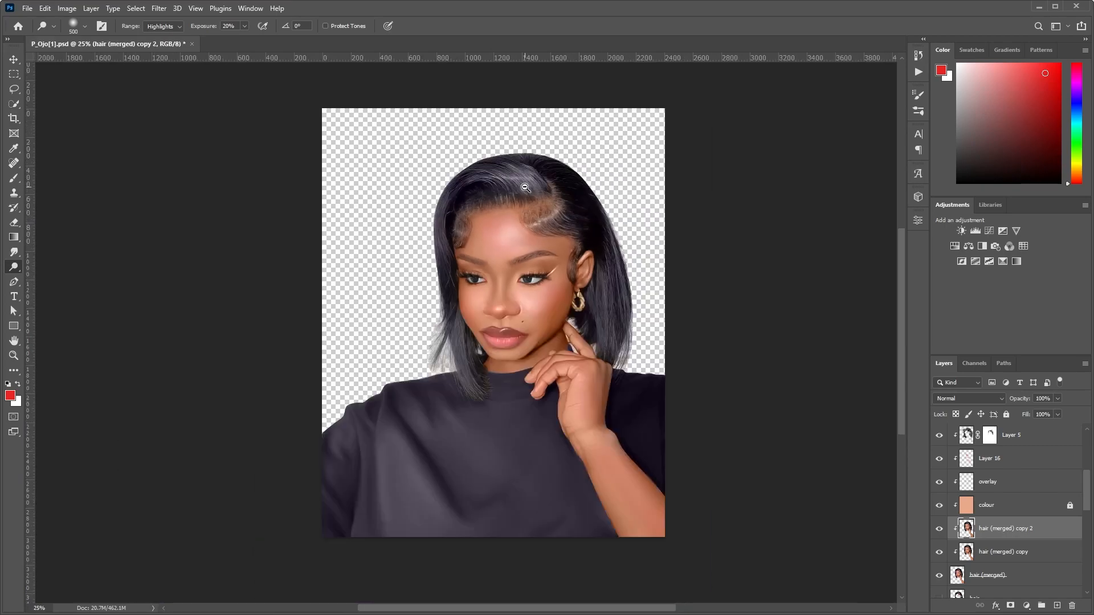
pyautogui.keyDown('alt'); pyautogui.click(525, 188); pyautogui.keyUp('alt')
pyautogui.click(622, 353)
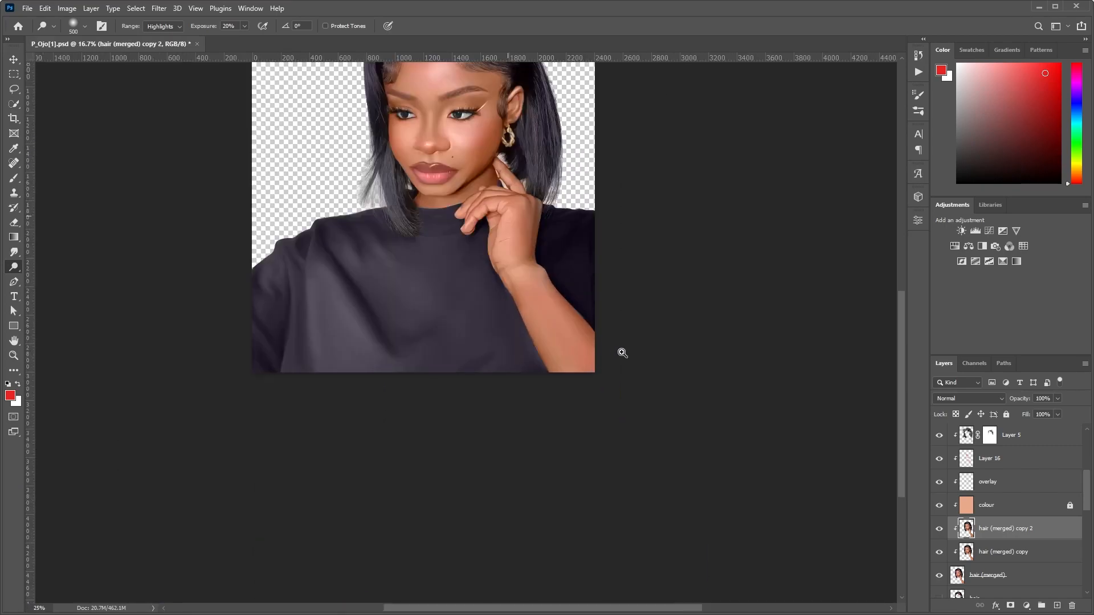
pyautogui.scroll(5, 487, 327)
pyautogui.click(487, 328)
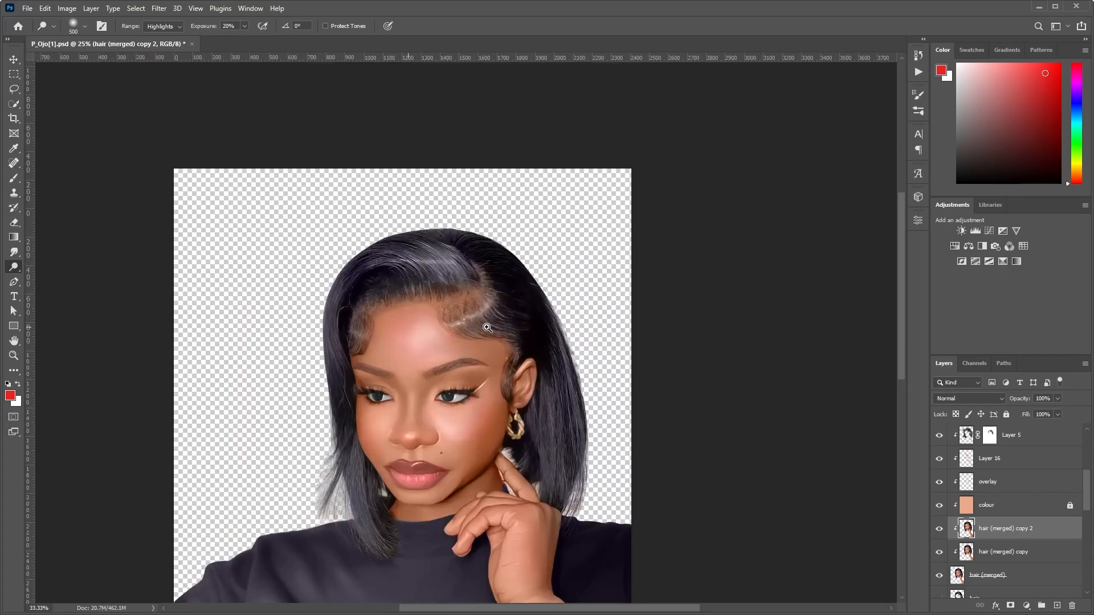
pyautogui.click(433, 266)
pyautogui.click(439, 259)
# Switch to the Burn tool with a brush size of 35 and reselect the hair (merged) copy 2 layer.
pyautogui.hotkey('shift', 'o')
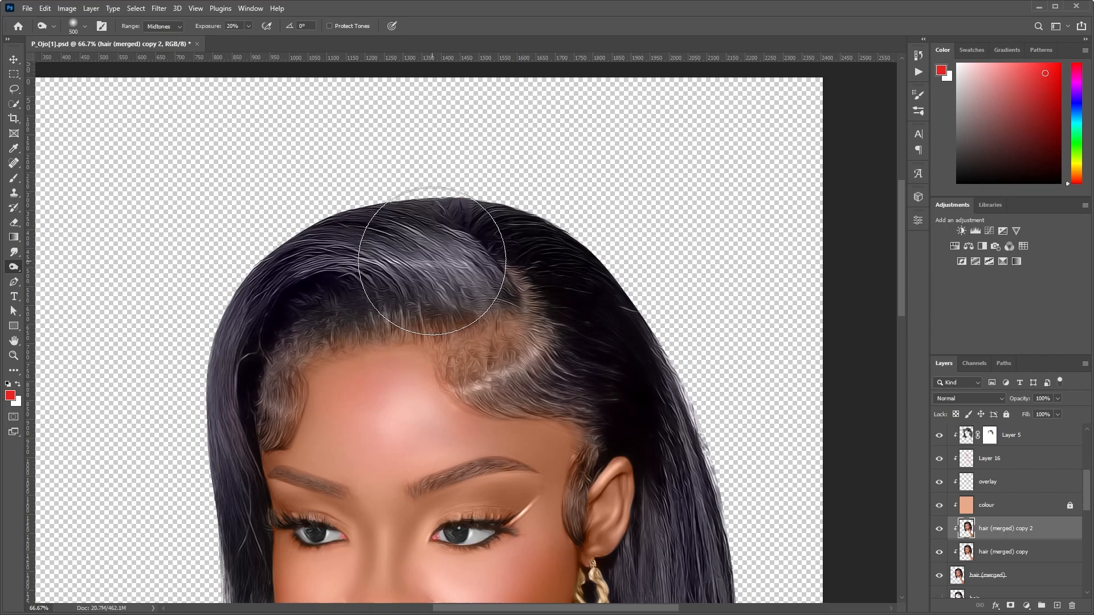
pyautogui.scroll(-5, 418, 306)
pyautogui.press('[')
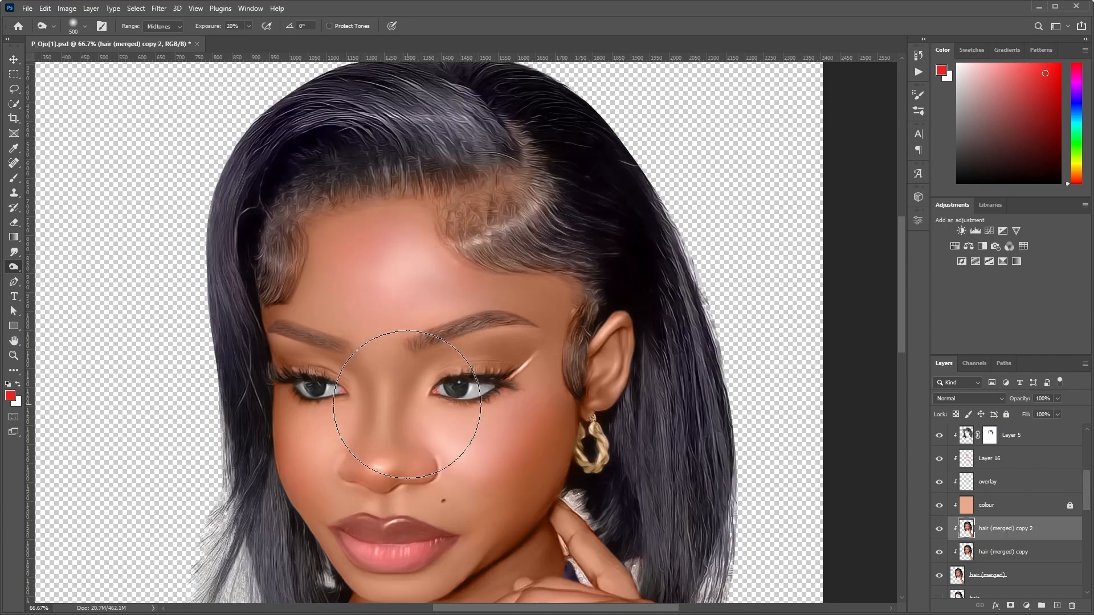
pyautogui.press('[')
pyautogui.press('[')
pyautogui.press('[')
pyautogui.press('[')
pyautogui.press('[')
pyautogui.keyDown('ctrl'); pyautogui.click(479, 400); pyautogui.keyUp('ctrl')
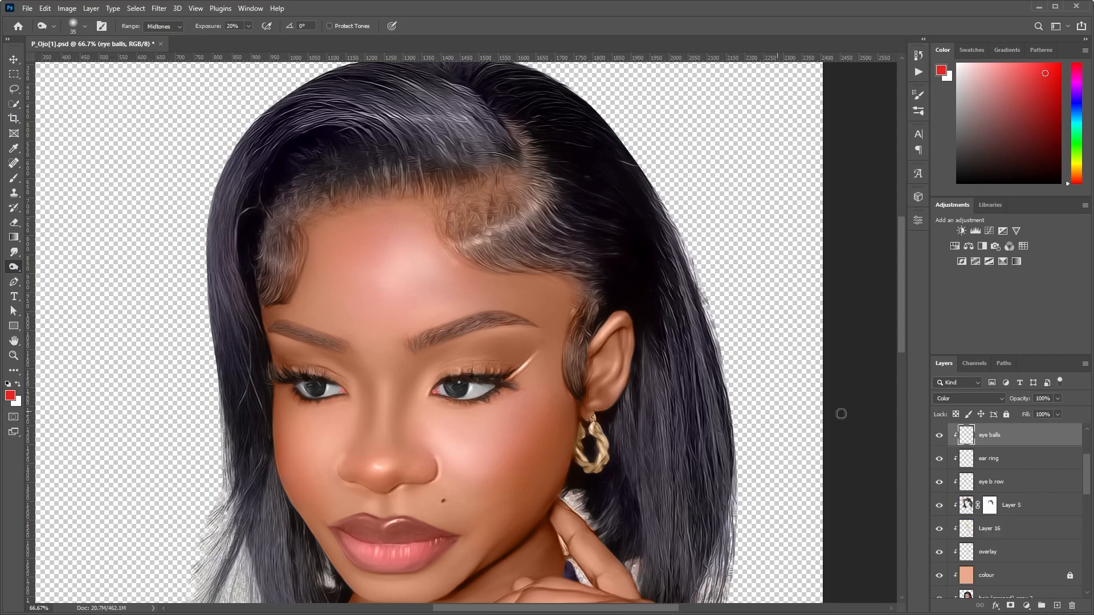
pyautogui.scroll(-2, 1088, 491)
pyautogui.click(1051, 533)
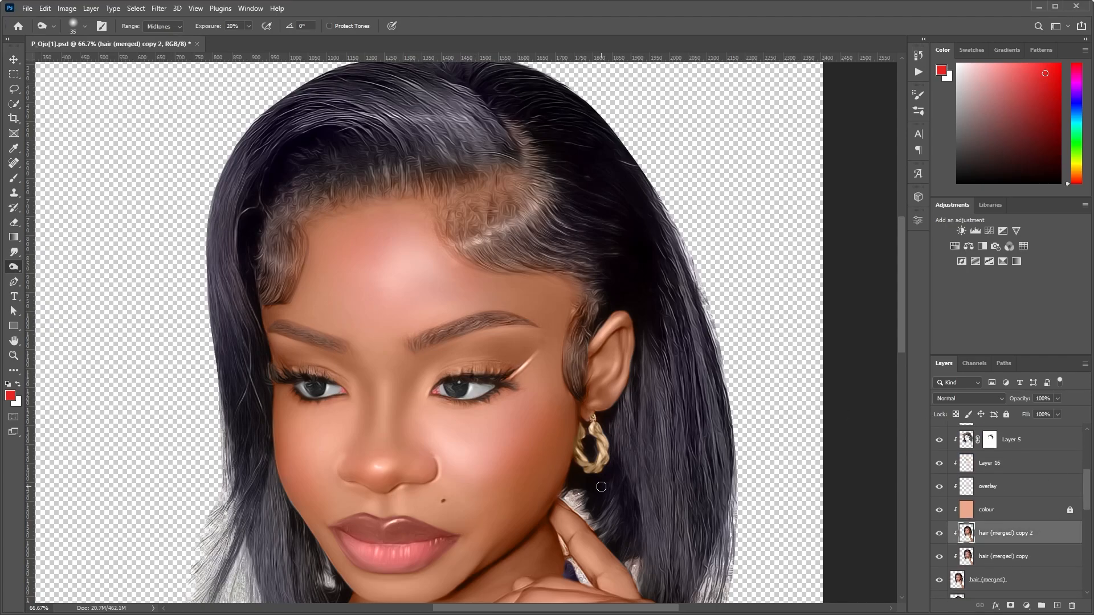
# Brighten the gold hoop earring using the Dodge tool set to Highlights with a brush size of 15.
pyautogui.hotkey('shift', 'o')
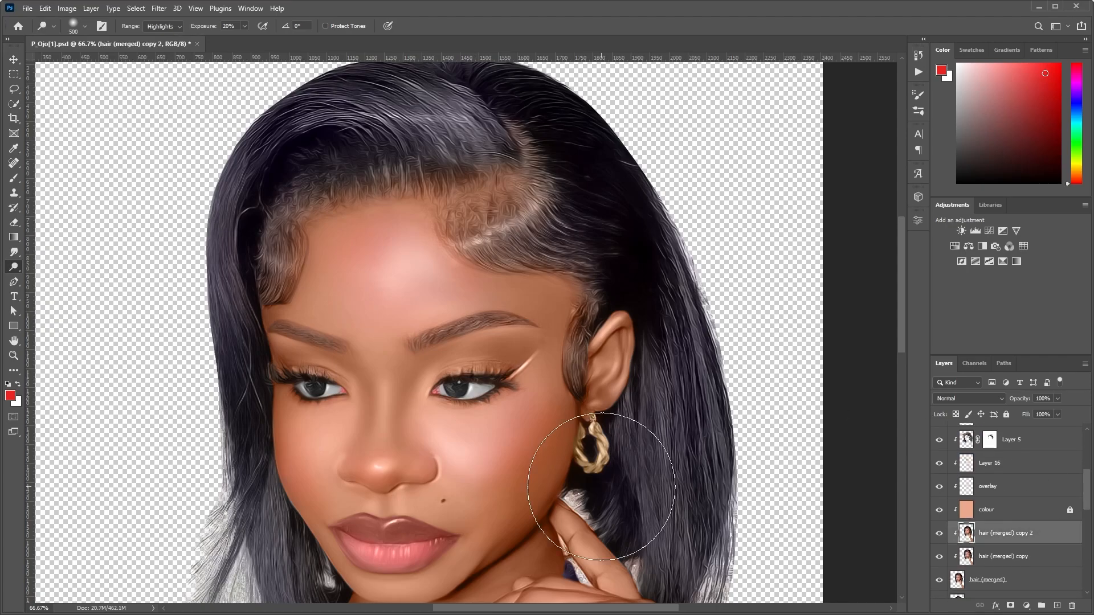
pyautogui.press('[')
pyautogui.press('[')
pyautogui.press('[')
pyautogui.press('[')
pyautogui.press('[')
pyautogui.press('[')
pyautogui.press('[')
pyautogui.press('[')
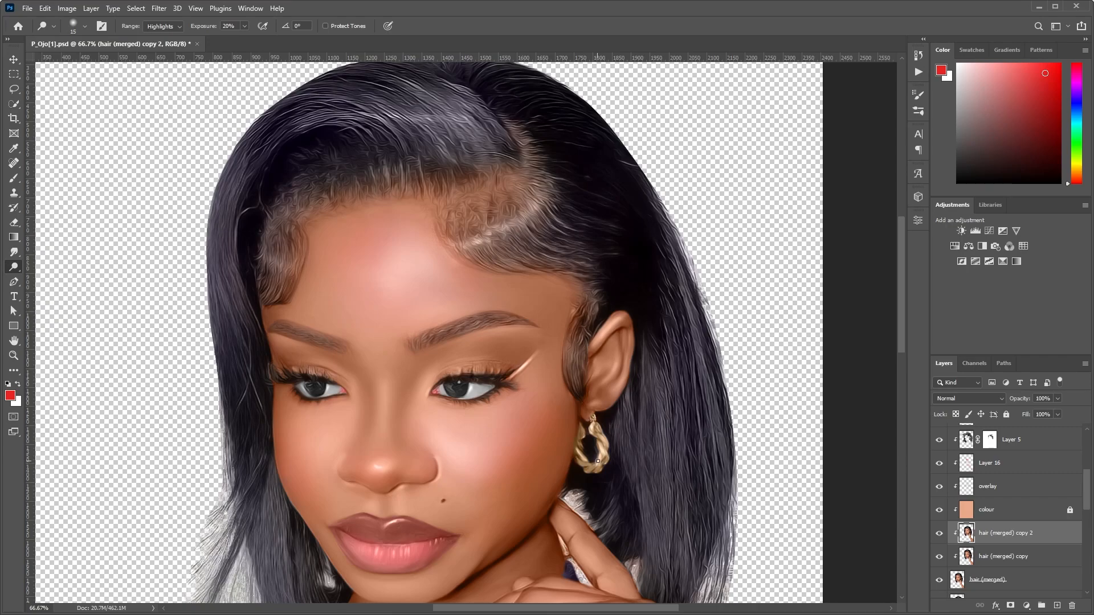
pyautogui.moveTo(596, 439); pyautogui.dragTo(585, 462)
pyautogui.moveTo(597, 472); pyautogui.dragTo(572, 455)
# Brighten the whites of both eyes with the small Dodge brush.
pyautogui.moveTo(471, 387); pyautogui.dragTo(461, 396)
pyautogui.moveTo(303, 383); pyautogui.dragTo(309, 392)
pyautogui.press('3')
pyautogui.moveTo(328, 386); pyautogui.dragTo(323, 394)
# Highlight the brow bone beneath the eyebrow nearest the ear using a Dodge brush size of 30.
pyautogui.press(']')
pyautogui.moveTo(536, 330); pyautogui.dragTo(483, 333)
pyautogui.moveTo(542, 327); pyautogui.dragTo(466, 335)
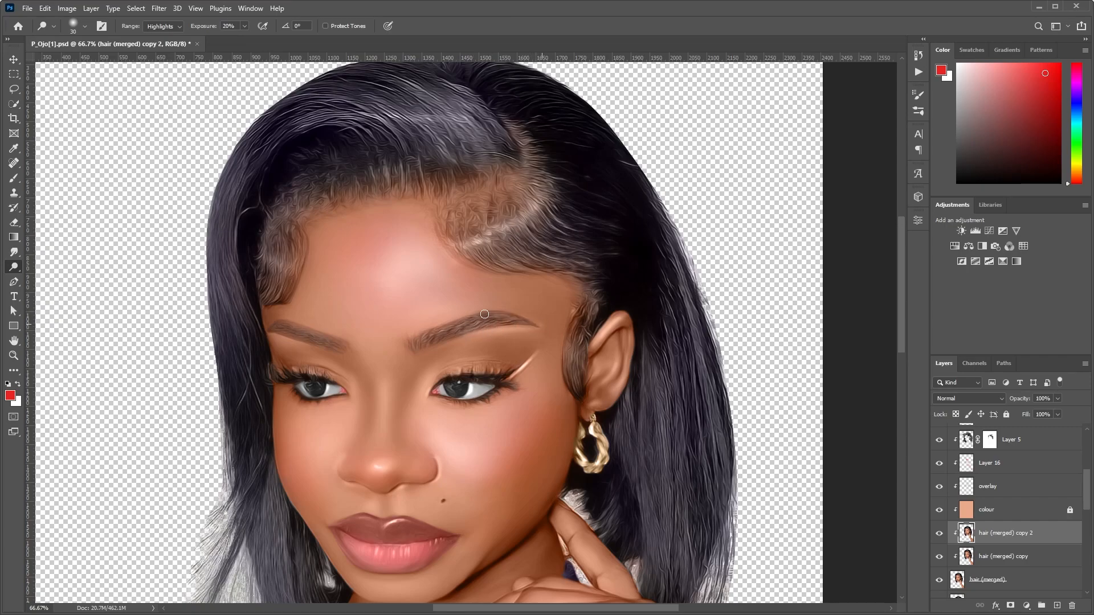
# Darken the eyebrows using the Burn tool set to Midtones with a brush size of 45.
pyautogui.hotkey('shift', 'o')
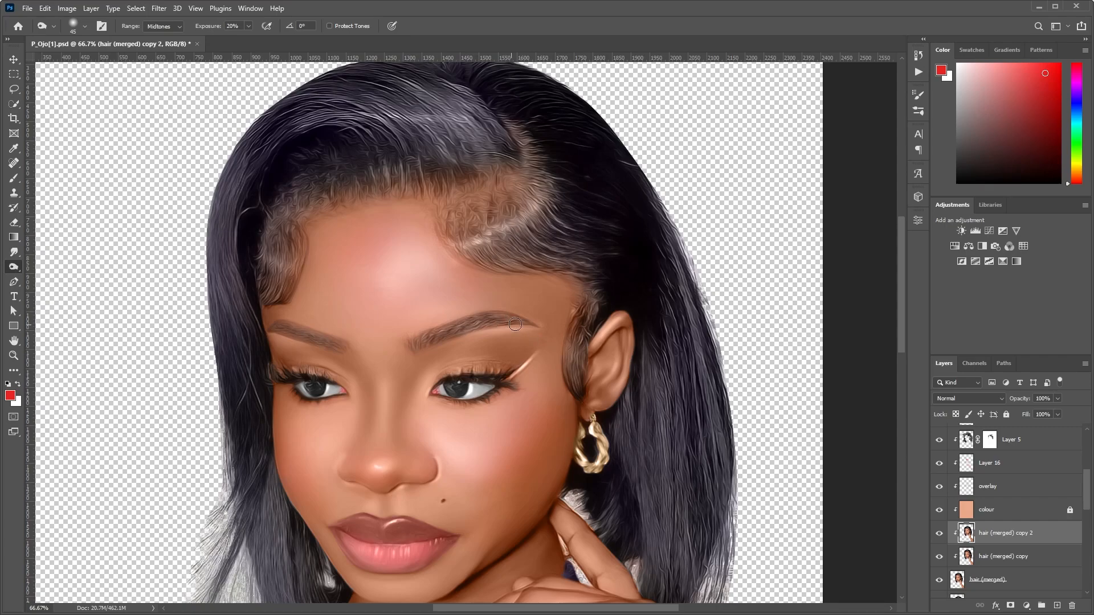
pyautogui.moveTo(266, 329); pyautogui.dragTo(366, 356)
pyautogui.keyDown('alt'); pyautogui.click(506, 372); pyautogui.keyUp('alt')
pyautogui.keyDown('alt'); pyautogui.click(506, 372); pyautogui.keyUp('alt')
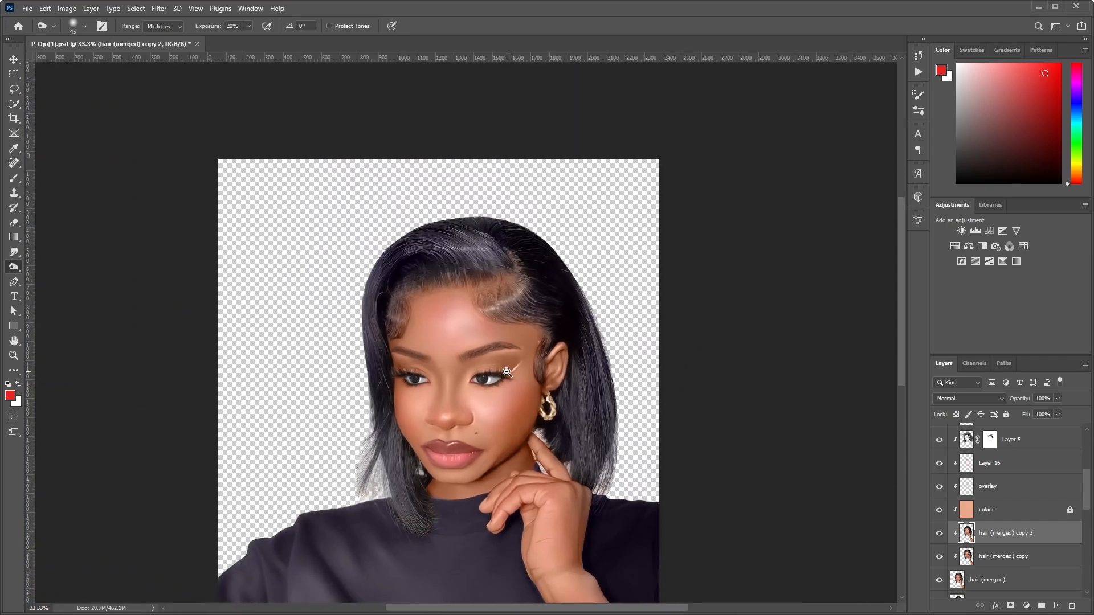
pyautogui.keyDown('alt'); pyautogui.click(507, 372); pyautogui.keyUp('alt')
pyautogui.keyDown('ctrl'); pyautogui.click(507, 372); pyautogui.keyUp('ctrl')
pyautogui.keyDown('ctrl'); pyautogui.click(507, 372); pyautogui.keyUp('ctrl')
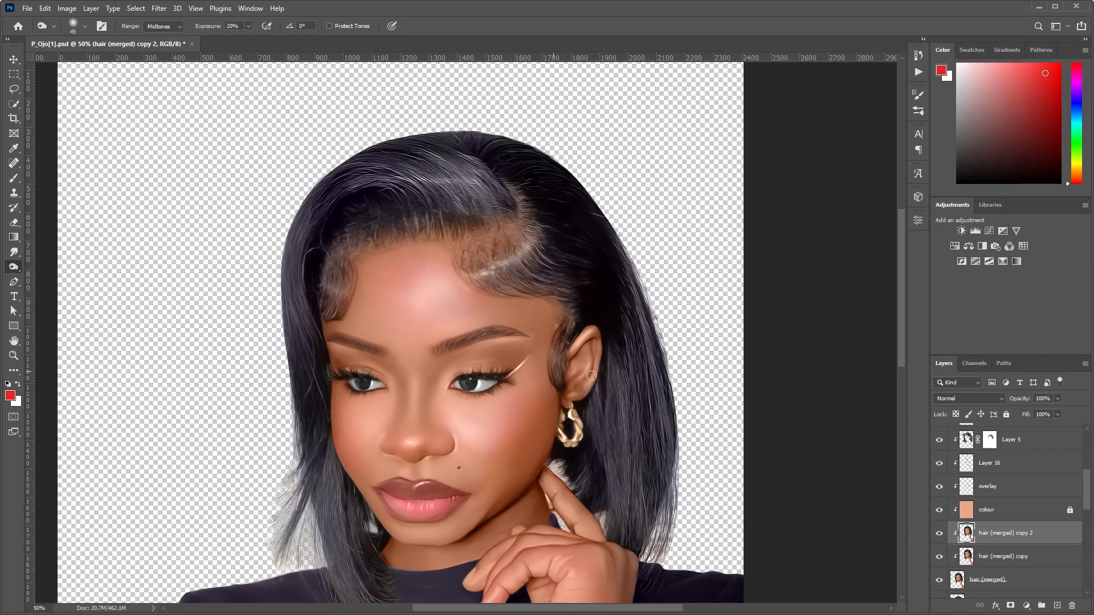
# Brighten the forearm below the wrist using the Dodge tool set to Highlights with a brush size of 250.
pyautogui.moveTo(1087, 502)
pyautogui.mouseDown()
pyautogui.moveTo(1089, 532)
pyautogui.moveTo(1091, 486)
pyautogui.mouseUp()
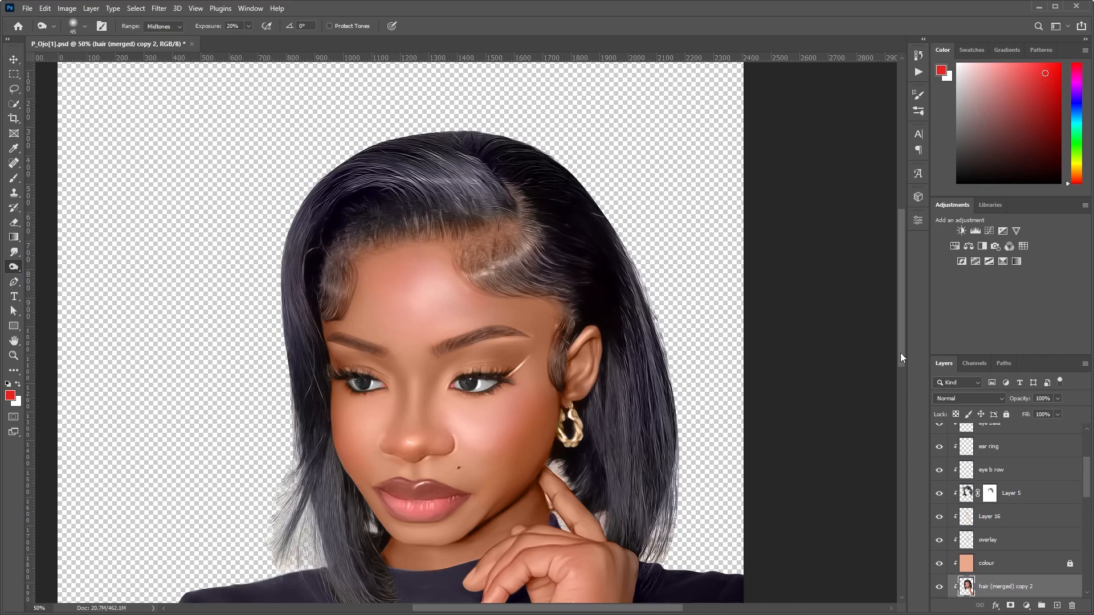
pyautogui.moveTo(900, 354); pyautogui.dragTo(902, 381)
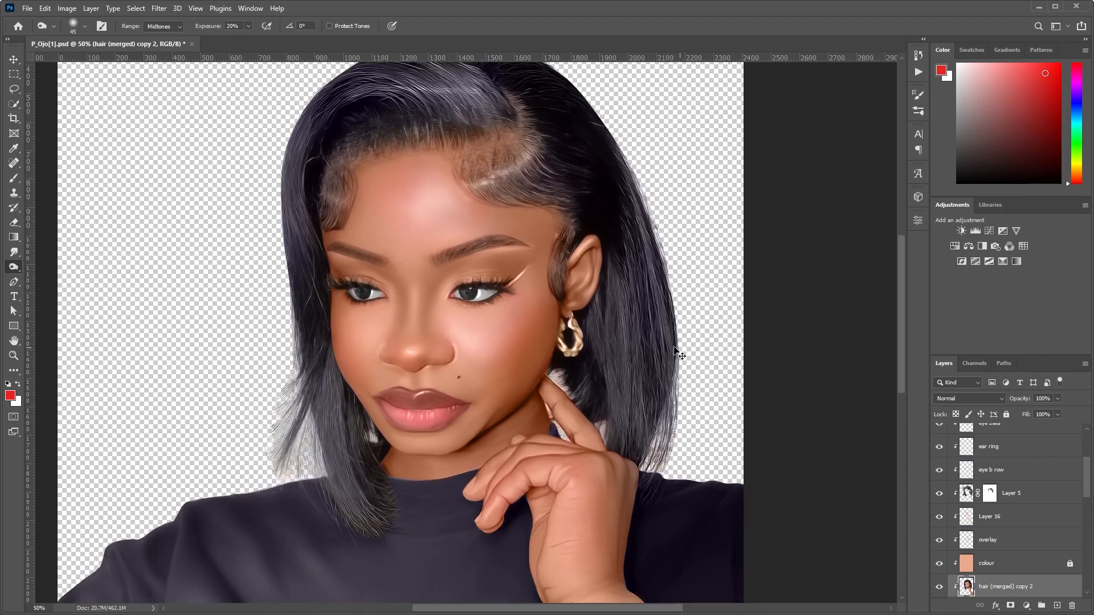
pyautogui.scroll(-1, 597, 337)
pyautogui.hotkey('shift', 'o')
pyautogui.press('[')
pyautogui.press('[')
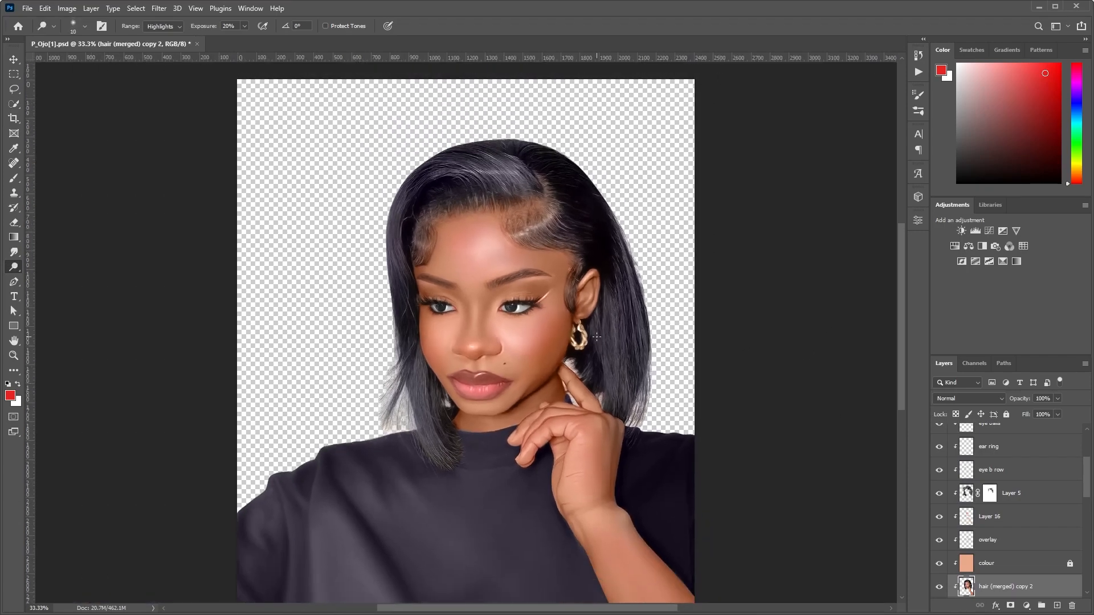
pyautogui.press(']')
pyautogui.press(']')
pyautogui.press(']')
pyautogui.press(']')
pyautogui.press(']')
pyautogui.press(']')
pyautogui.press(']')
pyautogui.press(']')
pyautogui.press(']')
pyautogui.press(']')
pyautogui.press(']')
pyautogui.press(']')
pyautogui.press(']')
pyautogui.press(']')
pyautogui.press(']')
pyautogui.press(']')
pyautogui.press(']')
pyautogui.press(']')
pyautogui.press(']')
pyautogui.press(']')
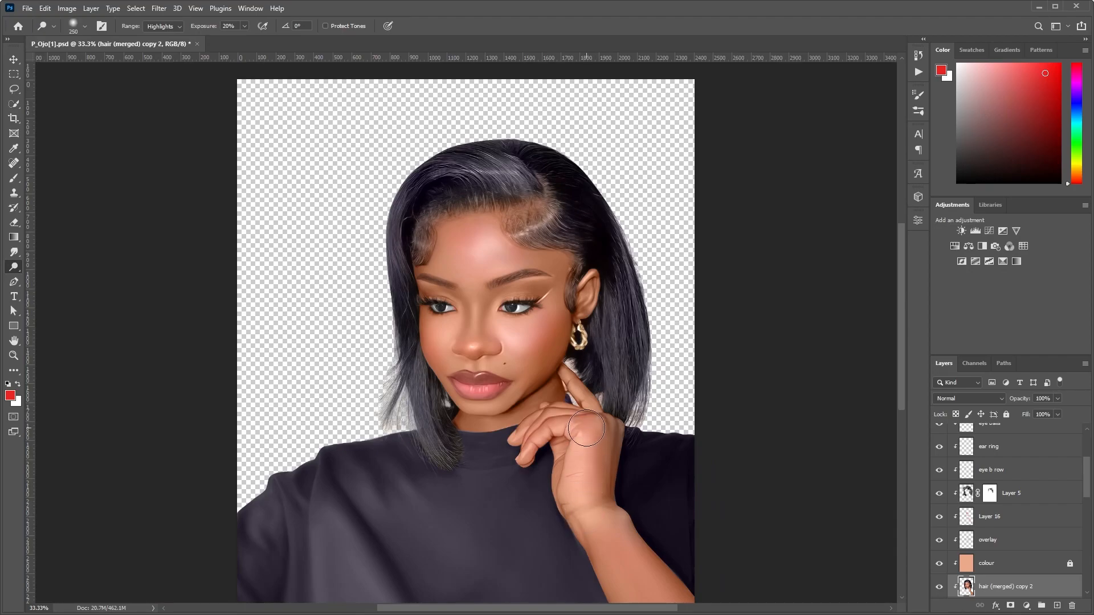
pyautogui.scroll(-2, 584, 467)
pyautogui.moveTo(588, 456); pyautogui.dragTo(691, 579)
pyautogui.moveTo(610, 481); pyautogui.dragTo(664, 551)
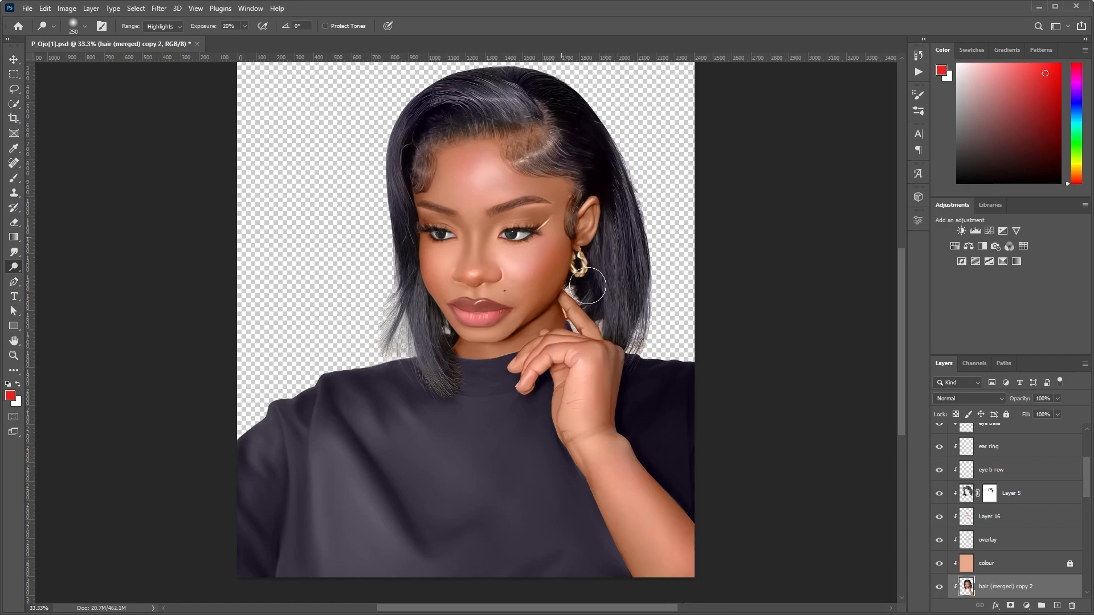
# Add a Color Balance adjustment above the lips layer and shift its midtones slightly toward green.
pyautogui.scroll(4, 1089, 481)
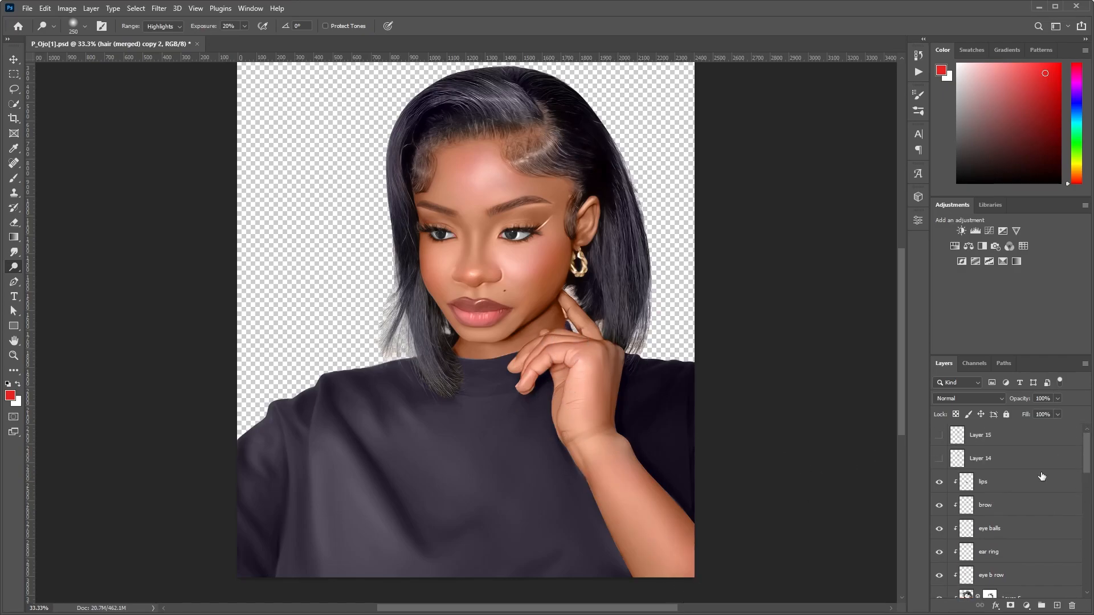
pyautogui.click(1033, 486)
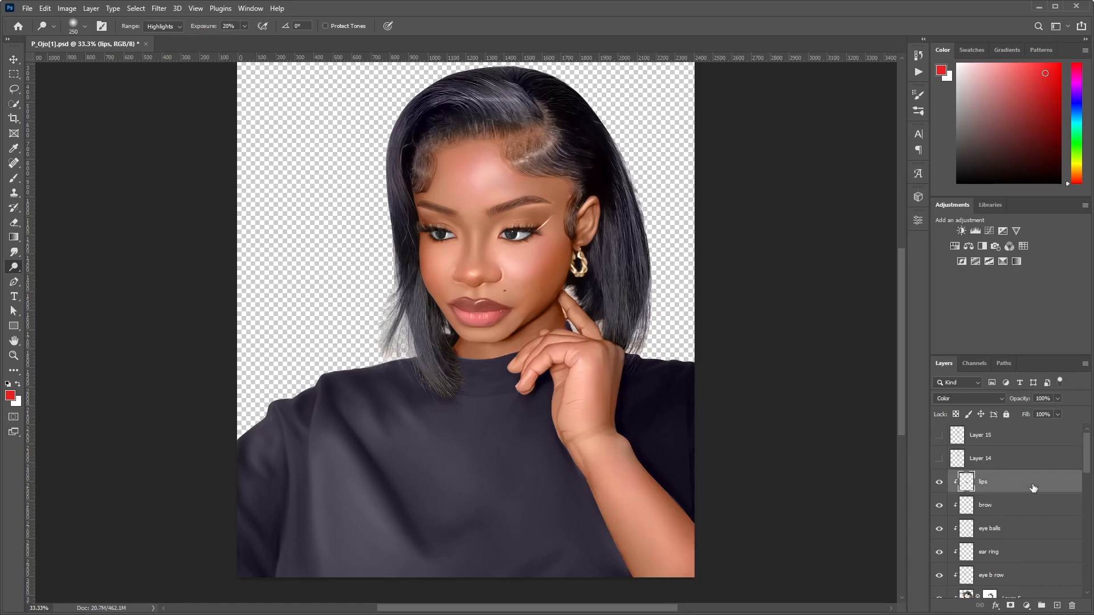
pyautogui.click(967, 247)
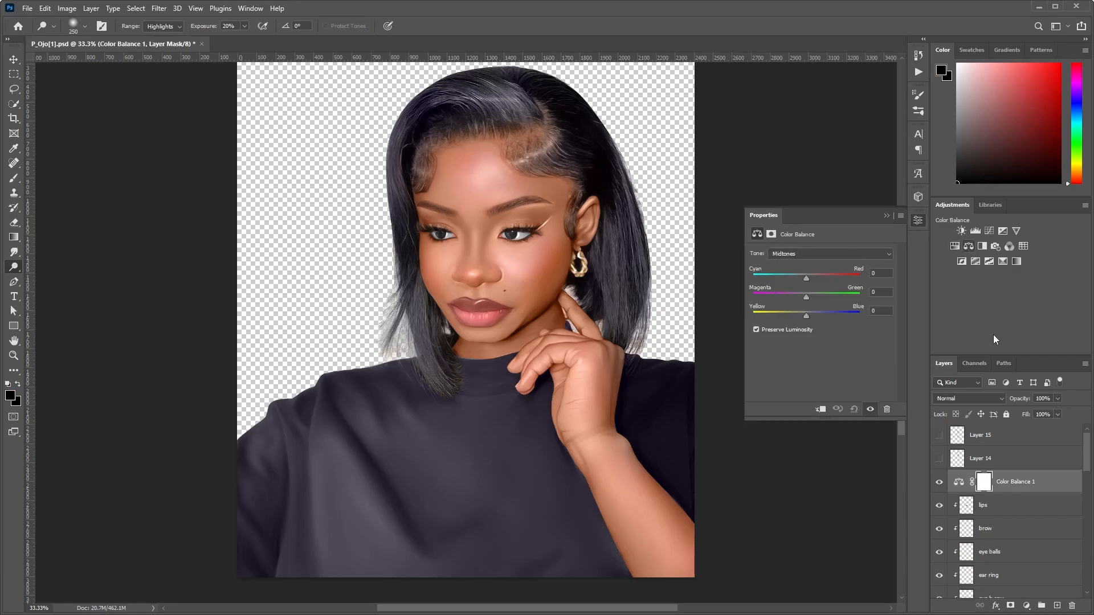
pyautogui.moveTo(806, 298); pyautogui.dragTo(811, 298)
pyautogui.click(885, 214)
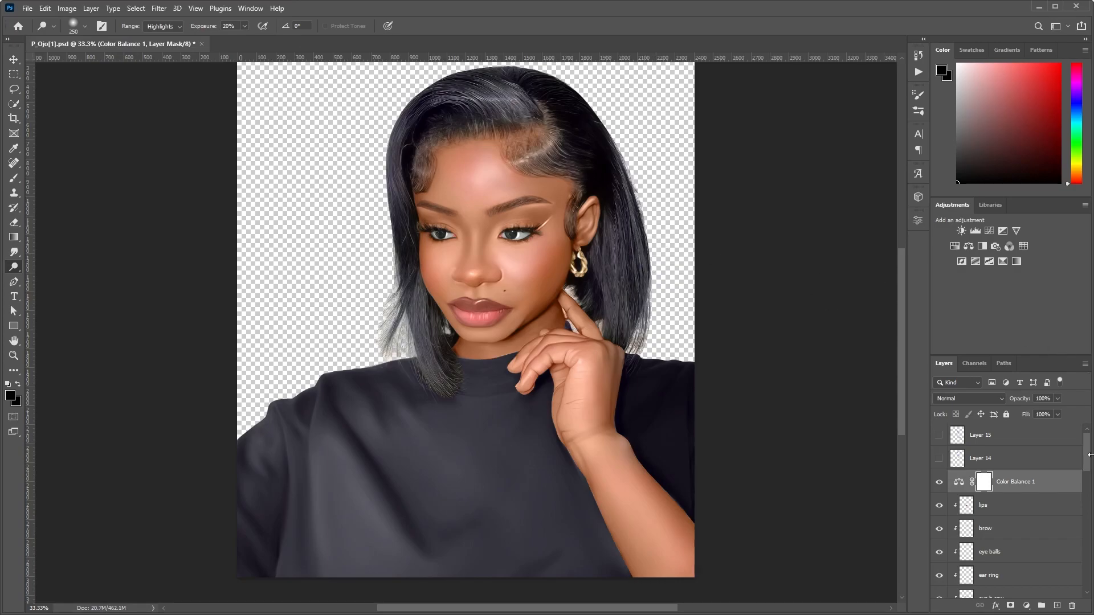
# Toggle the hair (merged) layer's visibility to compare the painted portrait with the layers beneath it.
pyautogui.moveTo(1086, 462); pyautogui.dragTo(1020, 522)
pyautogui.click(938, 525)
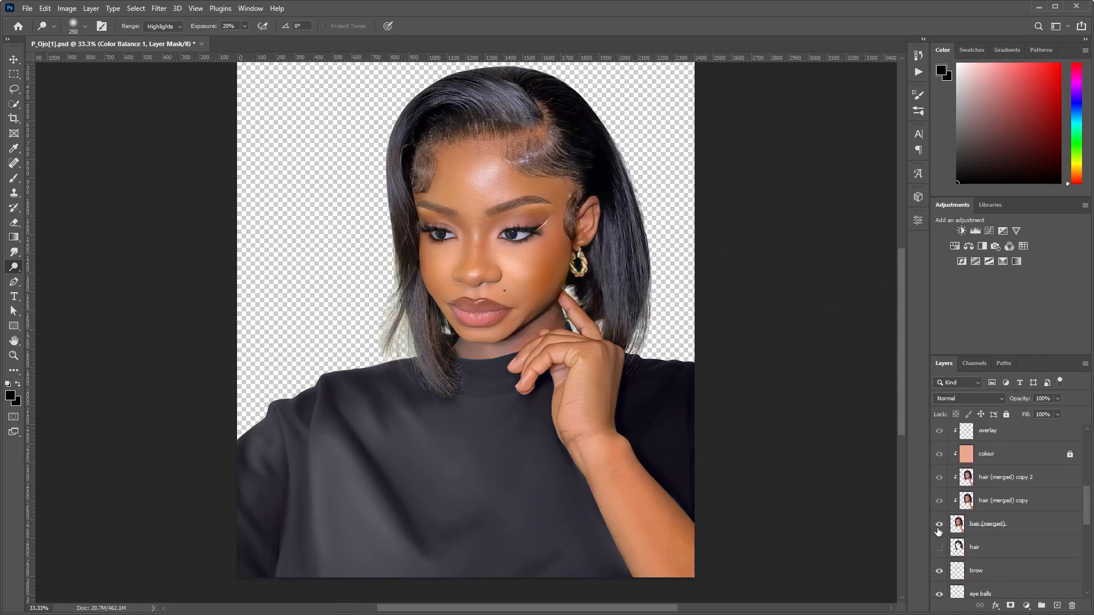
pyautogui.click(939, 525)
pyautogui.click(939, 524)
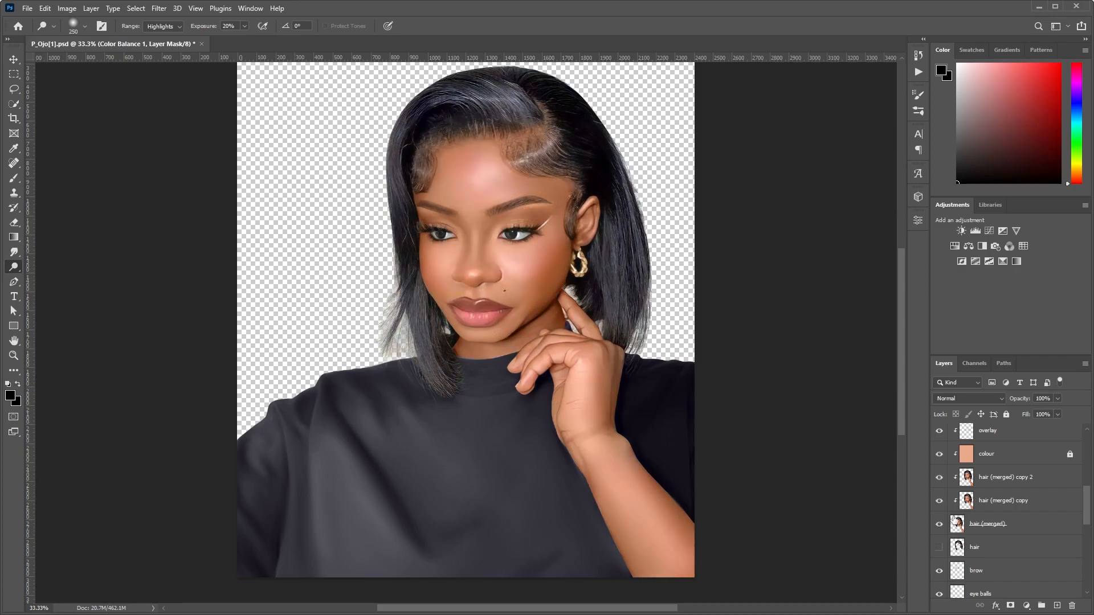
# Toggle the hair (merged) copy 2 layer's visibility to compare its dodging and burning across the whole portrait and close up on the face.
pyautogui.click(939, 479)
pyautogui.click(939, 480)
pyautogui.click(939, 479)
pyautogui.keyDown('ctrl'); pyautogui.click(553, 320); pyautogui.keyUp('ctrl')
pyautogui.keyDown('ctrl'); pyautogui.click(553, 320); pyautogui.keyUp('ctrl')
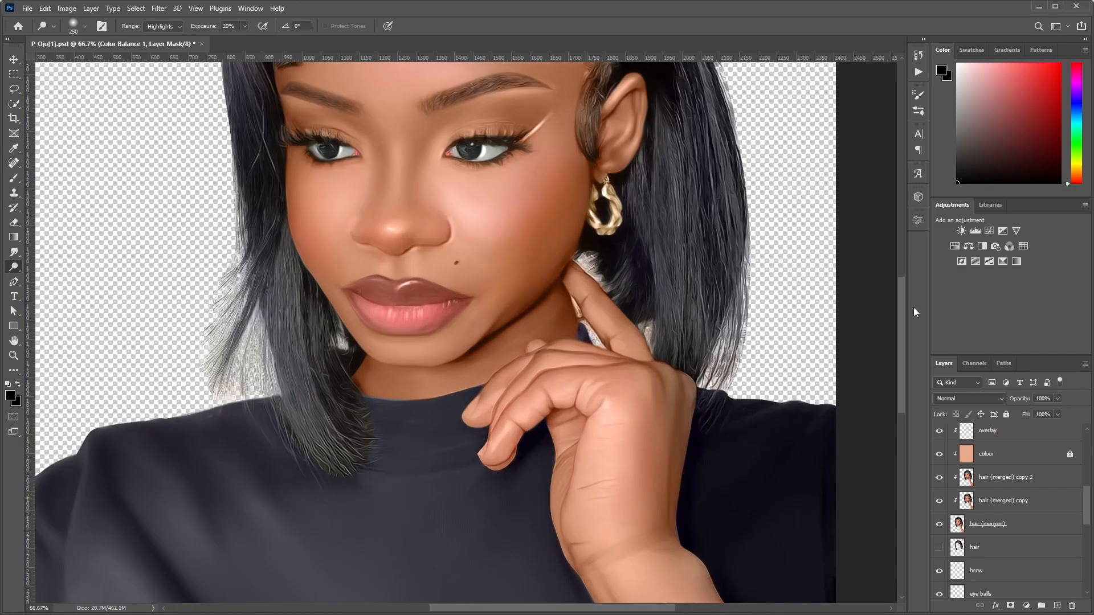
pyautogui.moveTo(900, 327); pyautogui.dragTo(900, 286)
pyautogui.click(938, 478)
pyautogui.click(938, 478)
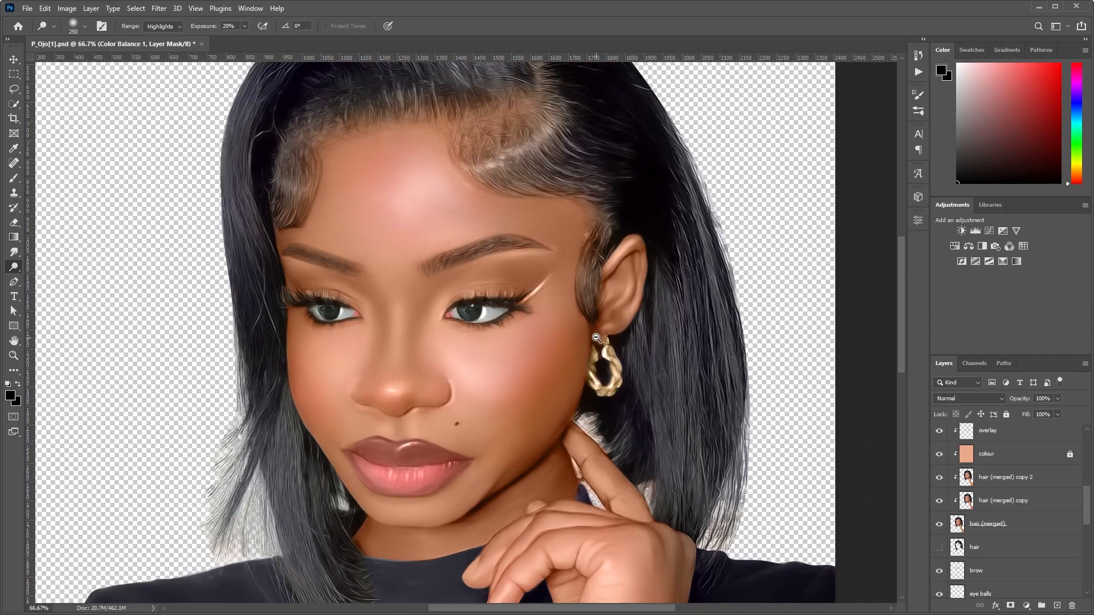
pyautogui.keyDown('ctrl'); pyautogui.keyDown('alt'); pyautogui.click(596, 337); pyautogui.keyUp('alt'); pyautogui.keyUp('ctrl')
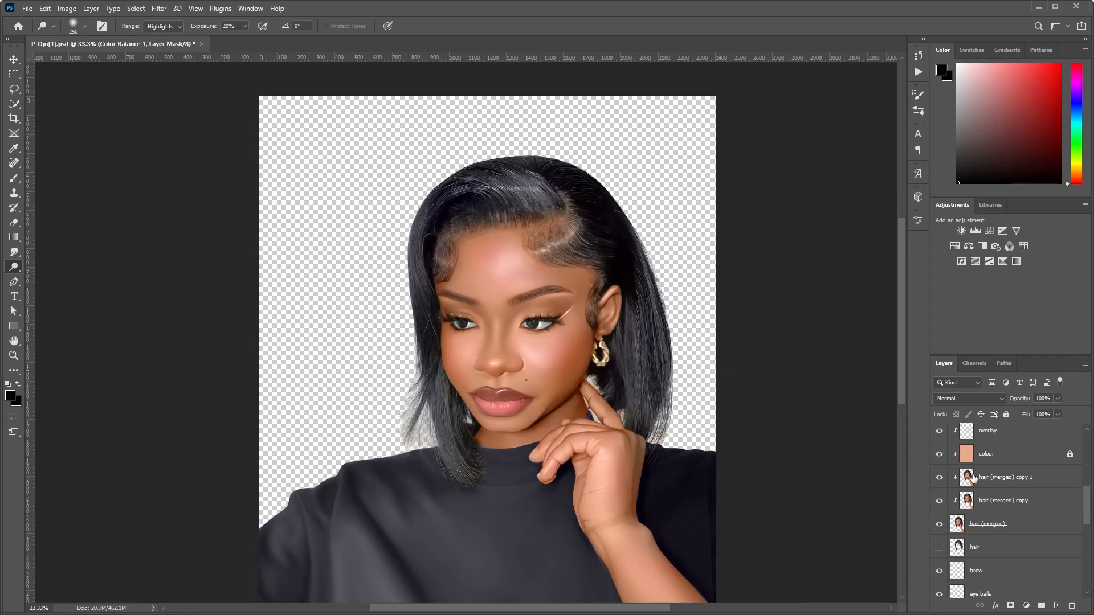
# Reduce the Dodge brush to 20 and select the hair (merged) copy 2 layer for detail work on the lips.
pyautogui.moveTo(1091, 510); pyautogui.dragTo(1091, 494)
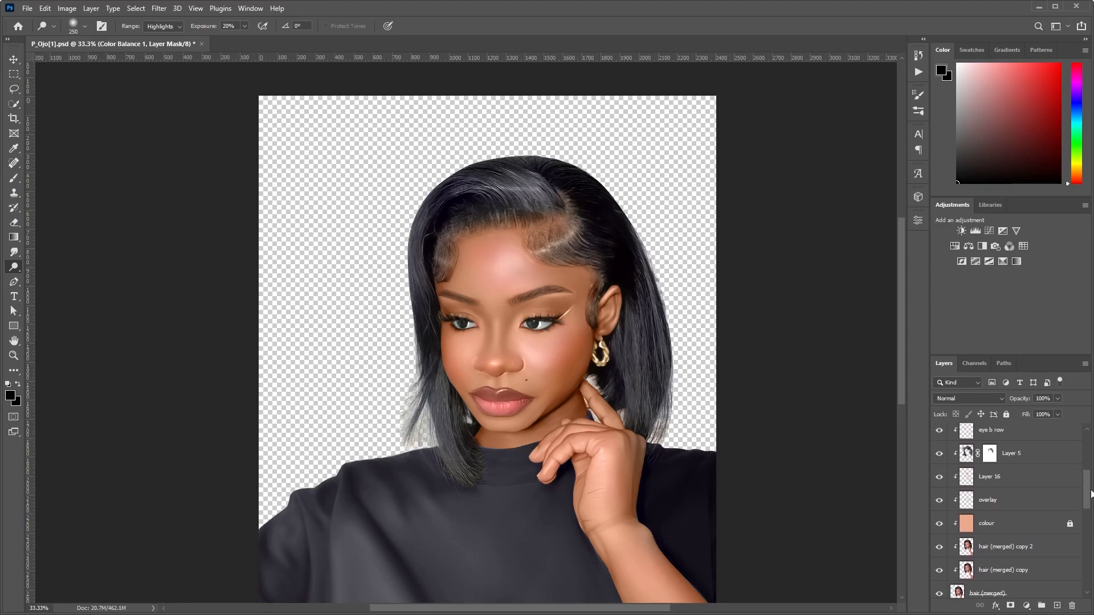
pyautogui.scroll(3, 464, 390)
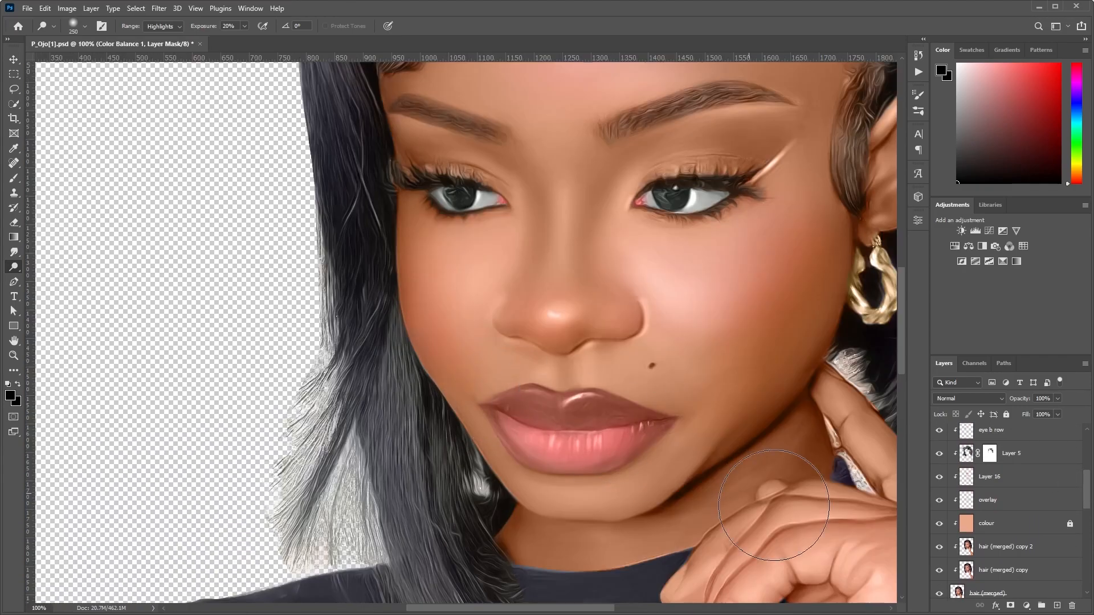
pyautogui.press('[')
pyautogui.press('[')
pyautogui.press('[')
pyautogui.press('[')
pyautogui.press('[')
pyautogui.press('[')
pyautogui.press('[')
pyautogui.press('[')
pyautogui.press('[')
pyautogui.press('[')
pyautogui.press('[')
pyautogui.press('[')
pyautogui.press('[')
pyautogui.press('[')
pyautogui.press('[')
pyautogui.press('[')
pyautogui.click(981, 551)
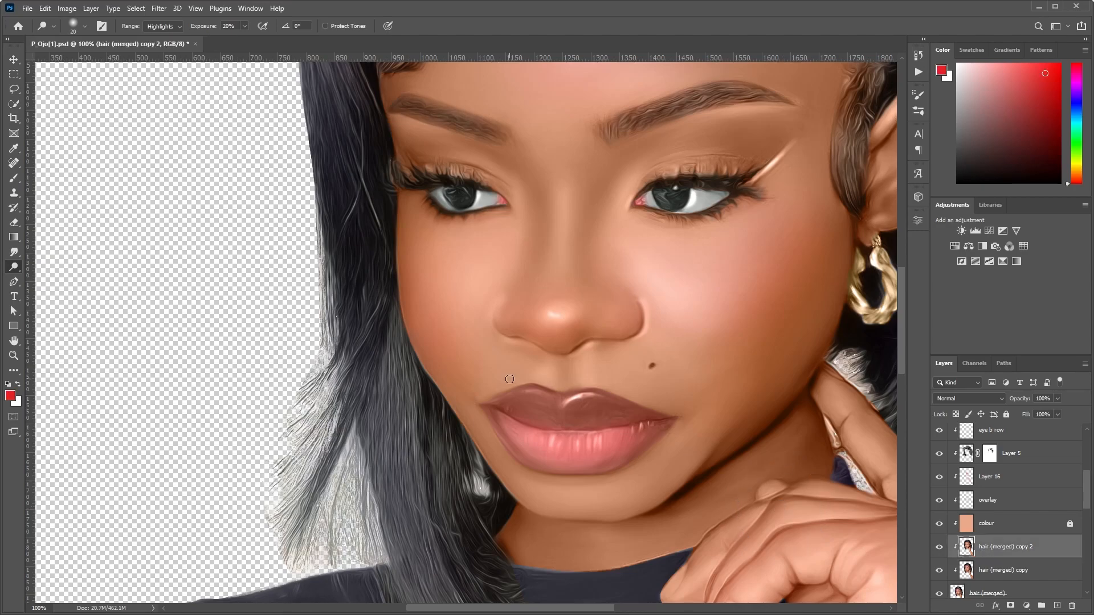
# Brighten the highlights on the upper lip using a small Dodge brush and set the brush size to 15.
pyautogui.press('[')
pyautogui.press('[')
pyautogui.press('[')
pyautogui.moveTo(569, 402); pyautogui.dragTo(573, 399)
pyautogui.press(']')
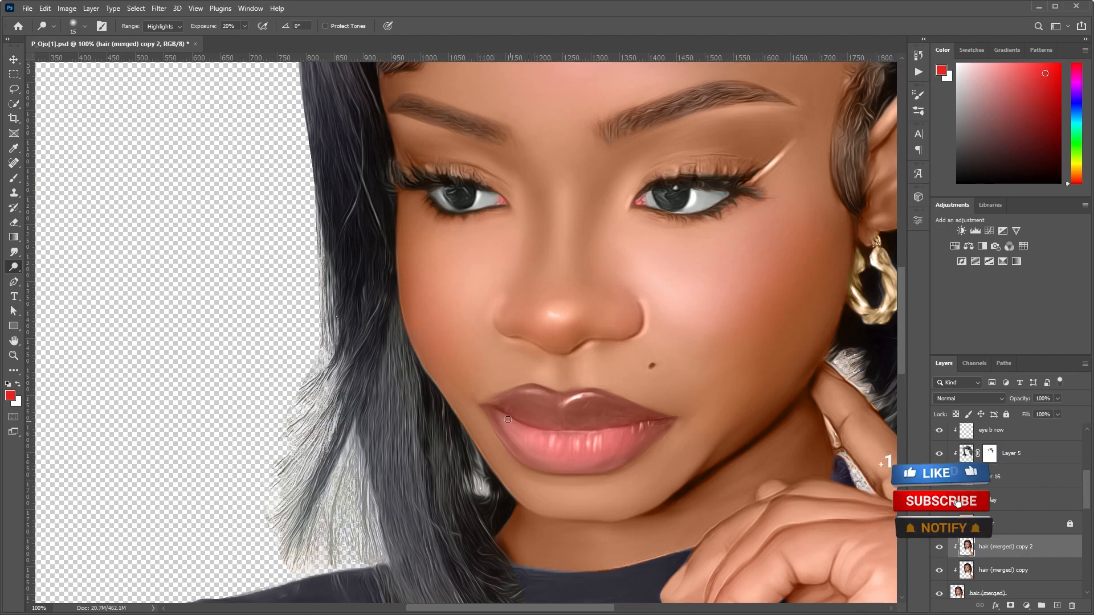
pyautogui.keyDown('ctrl'); pyautogui.keyDown('alt'); pyautogui.click(588, 415); pyautogui.keyUp('alt'); pyautogui.keyUp('ctrl')
pyautogui.keyDown('ctrl'); pyautogui.keyDown('alt'); pyautogui.click(589, 415); pyautogui.keyUp('alt'); pyautogui.keyUp('ctrl')
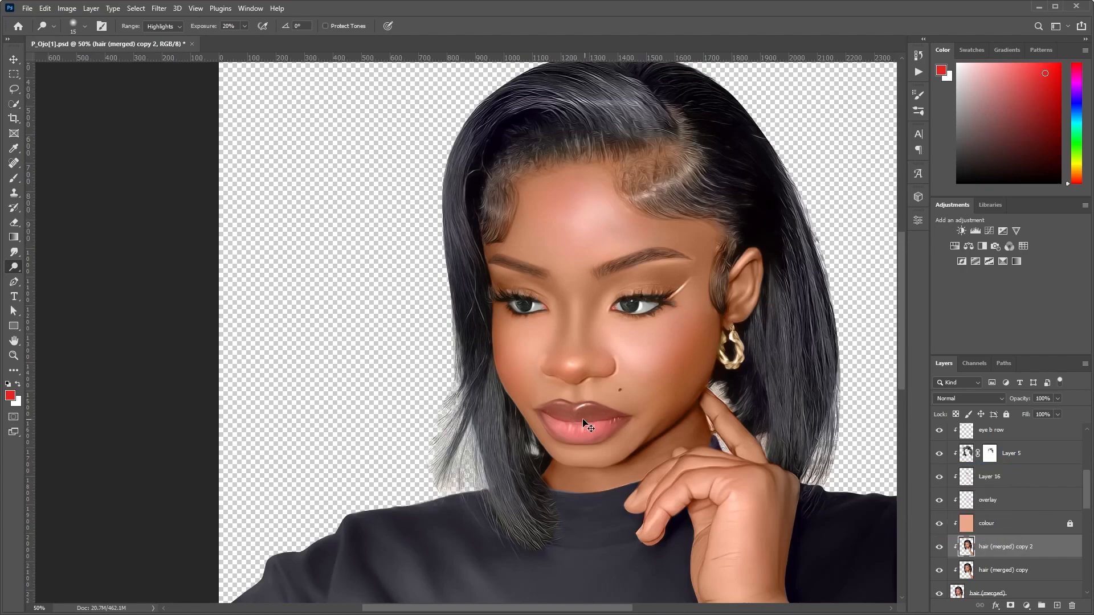
pyautogui.keyDown('ctrl'); pyautogui.click(576, 420); pyautogui.keyUp('ctrl')
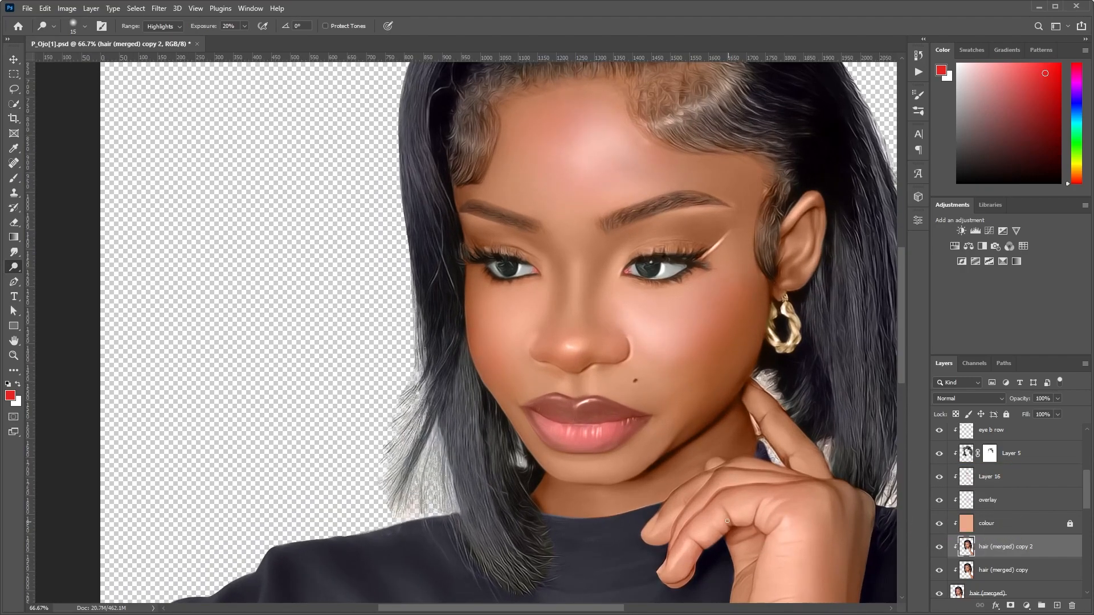